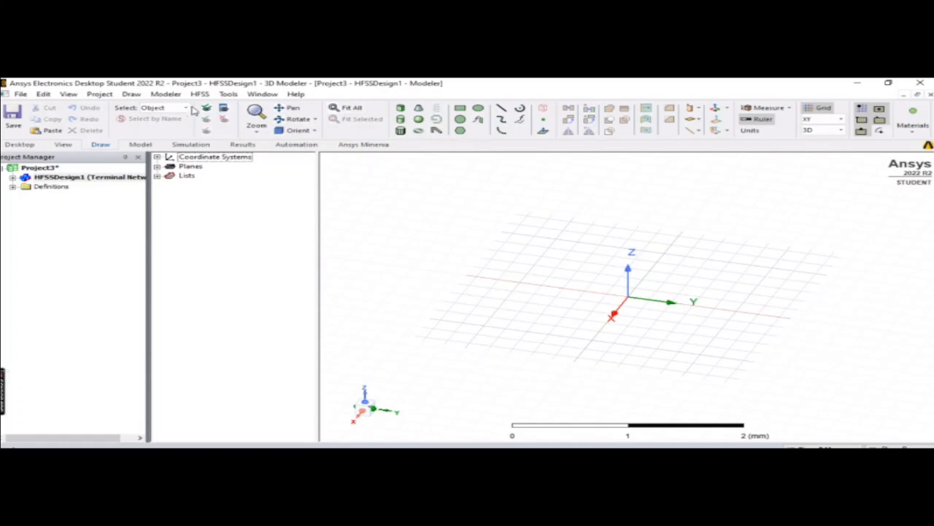
- Draw a box about 0.4 × 0.4 × 0.4 mm with its first corner at the origin
{"action": "left_click", "coordinate": [166, 94]}
{"action": "mouse_move", "coordinate": [131, 94]}
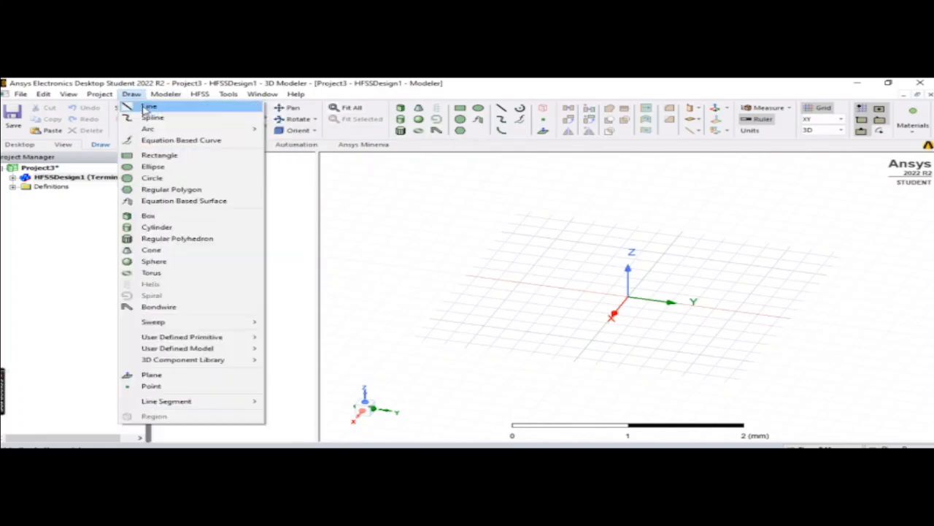
{"action": "left_click", "coordinate": [245, 216]}
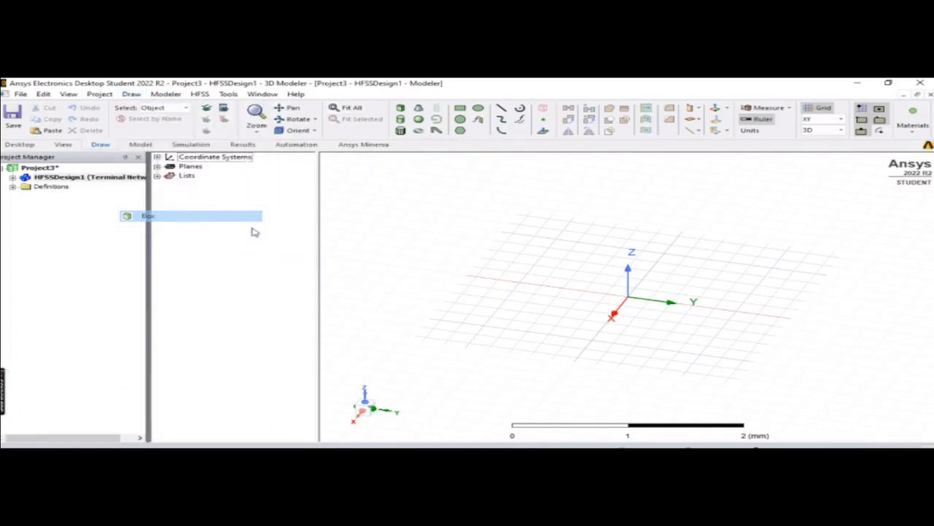
{"action": "left_click", "coordinate": [628, 300]}
{"action": "left_click", "coordinate": [659, 321]}
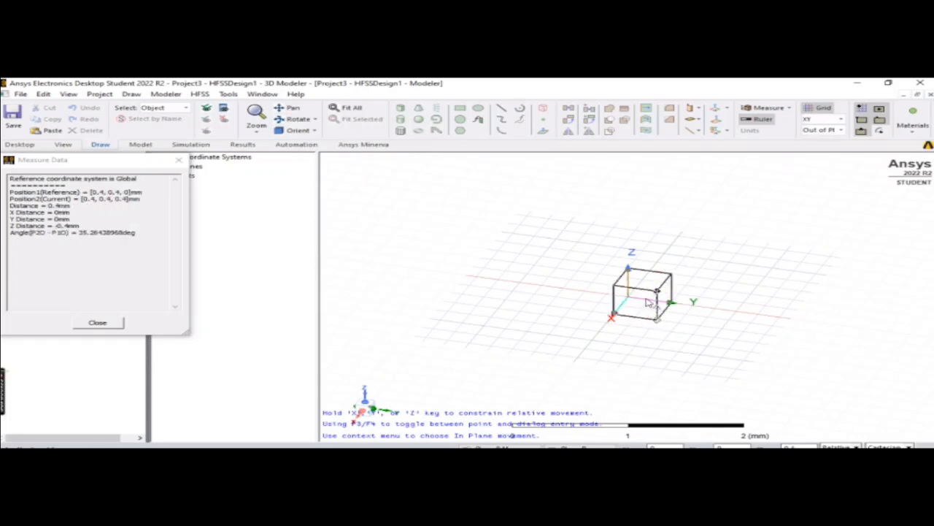
{"action": "left_click", "coordinate": [661, 277]}
- Set the first box's X size to a new length variable x1 with a value of 20 mm
{"action": "left_click", "coordinate": [251, 194]}
{"action": "double_click", "coordinate": [251, 194]}
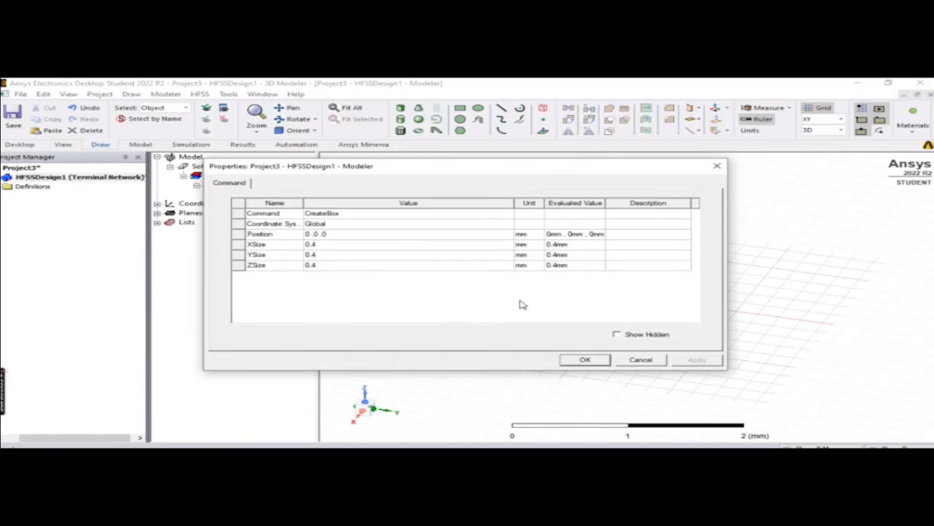
{"action": "left_click", "coordinate": [431, 244]}
{"action": "key", "text": "BackSpace"}
{"action": "type", "text": "x1"}
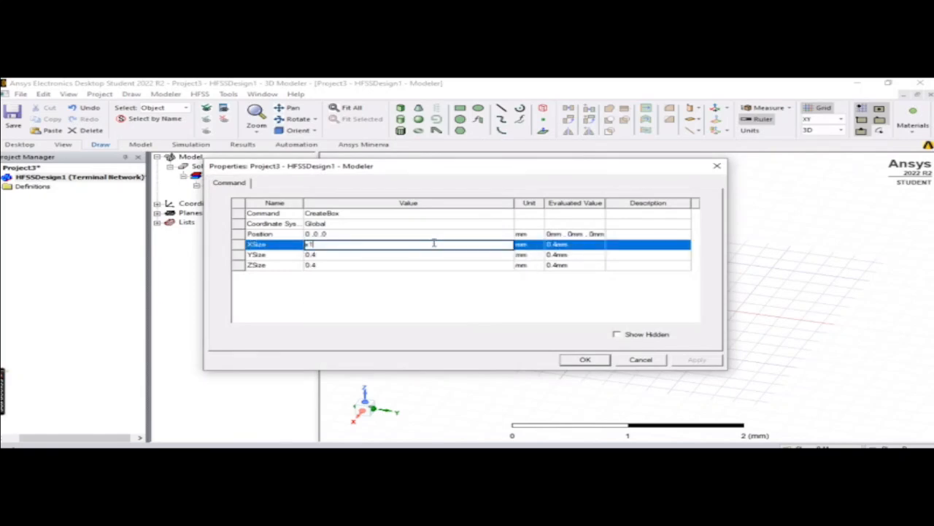
{"action": "key", "text": "Return"}
{"action": "type", "text": "20mm"}
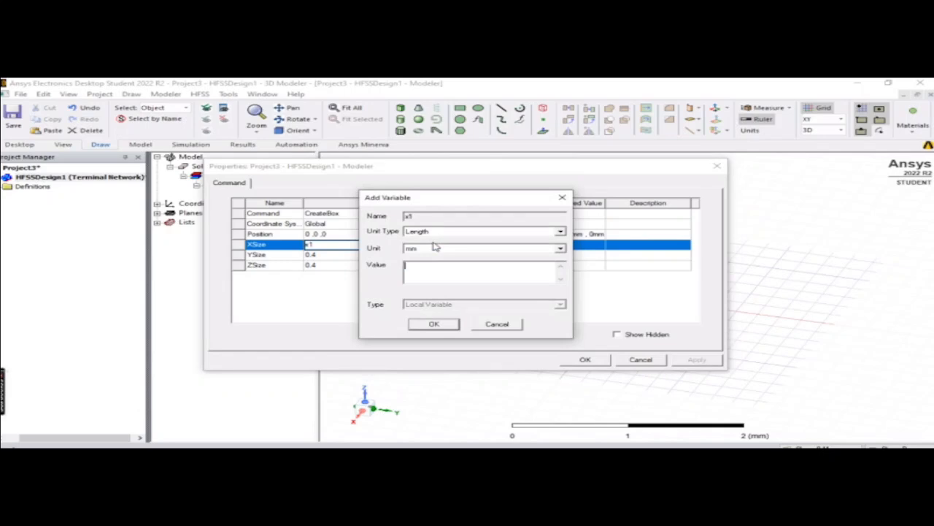
{"action": "key", "text": "Return"}
- Set the first box's Y size to a new length variable y1 with a value of 21.8 mm
{"action": "type", "text": "y1"}
{"action": "key", "text": "Return"}
{"action": "type", "text": "21.3mm"}
{"action": "key", "text": "Return"}
- Set the first box's Z size to a new length variable h1 of 10 mm and apply the dimensions
{"action": "key", "text": "BackSpace"}
{"action": "type", "text": "h1"}
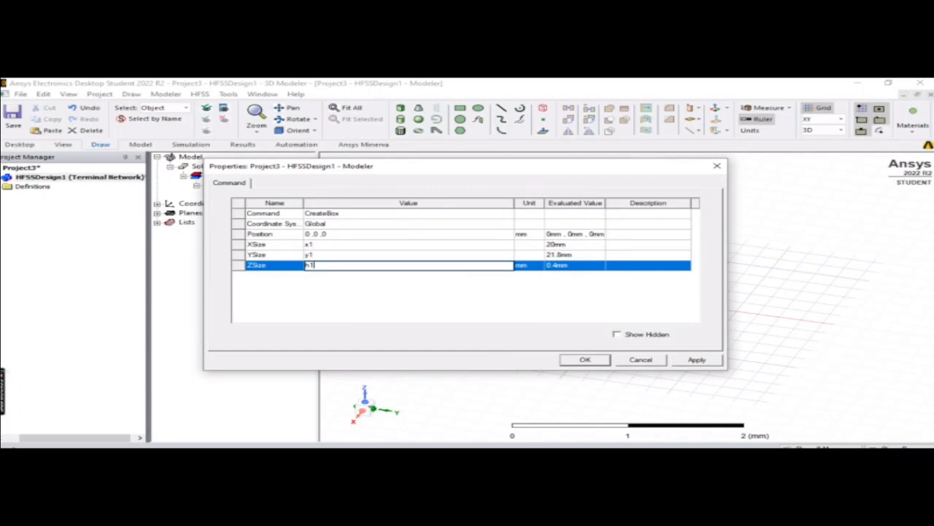
{"action": "key", "text": "Return"}
{"action": "type", "text": "10mm"}
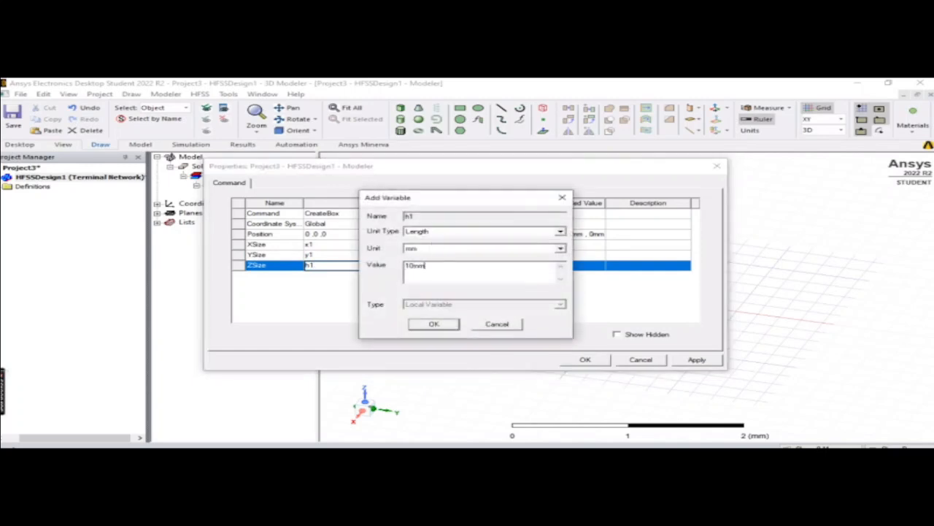
{"action": "key", "text": "Return"}
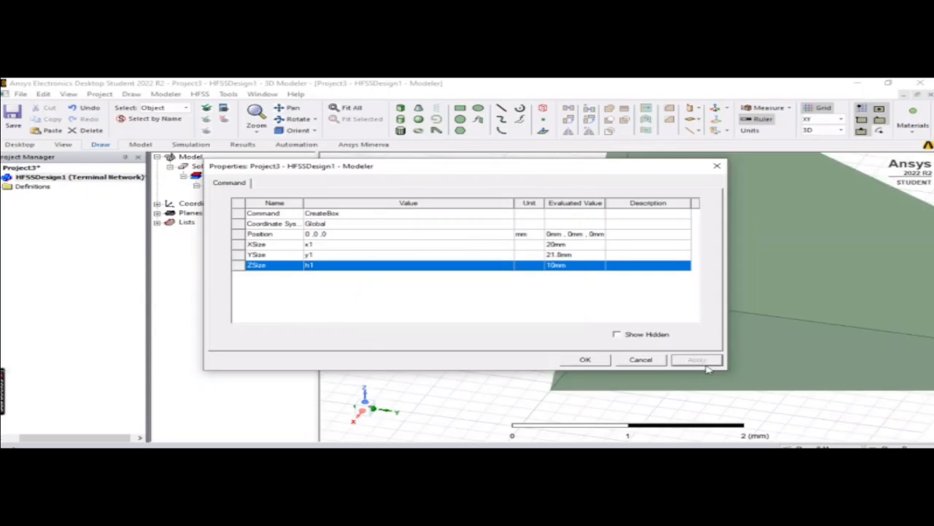
{"action": "left_click", "coordinate": [584, 359]}
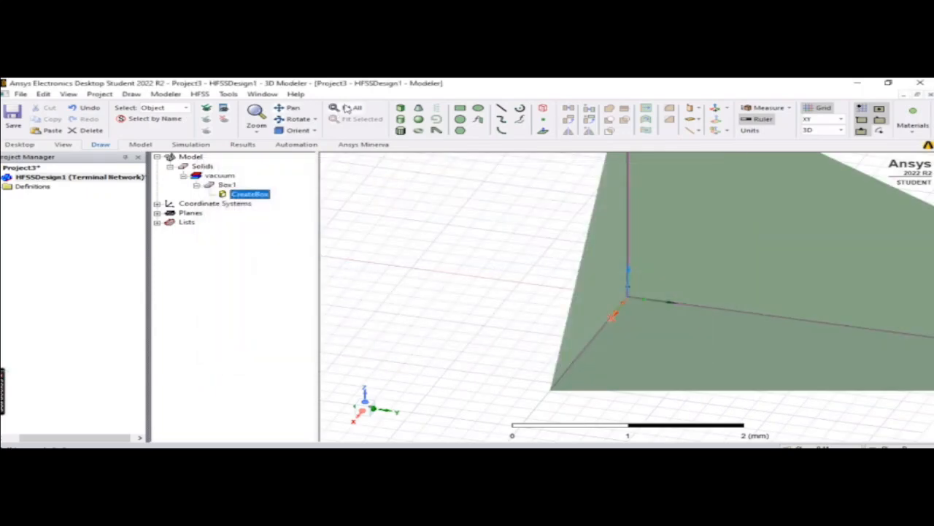
- Draw a second box about 6 × 6 × 5 mm in the empty area beside the first box
{"action": "left_click", "coordinate": [348, 107]}
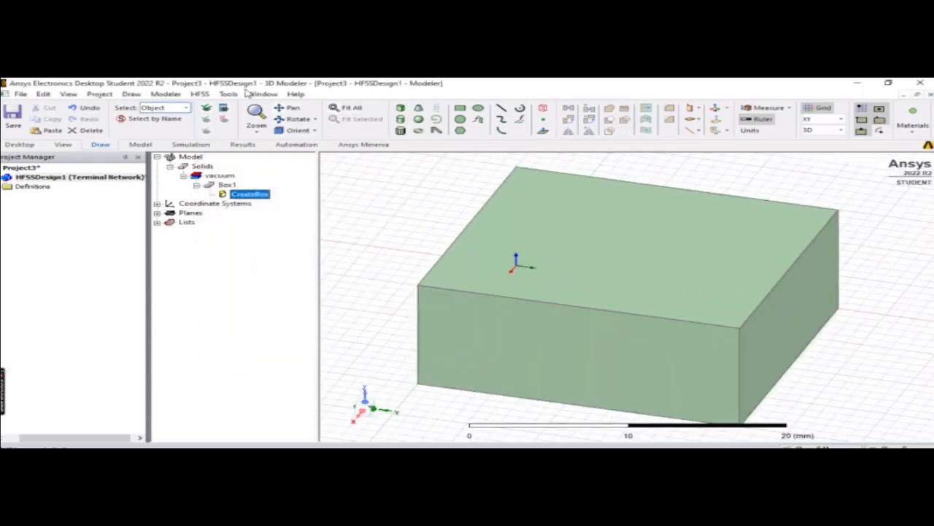
{"action": "left_click", "coordinate": [132, 94]}
{"action": "left_click", "coordinate": [148, 215]}
{"action": "left_click", "coordinate": [407, 238]}
{"action": "left_click", "coordinate": [400, 203]}
- Set the second box's position to 0mm, y1, 0mm
{"action": "double_click", "coordinate": [248, 213]}
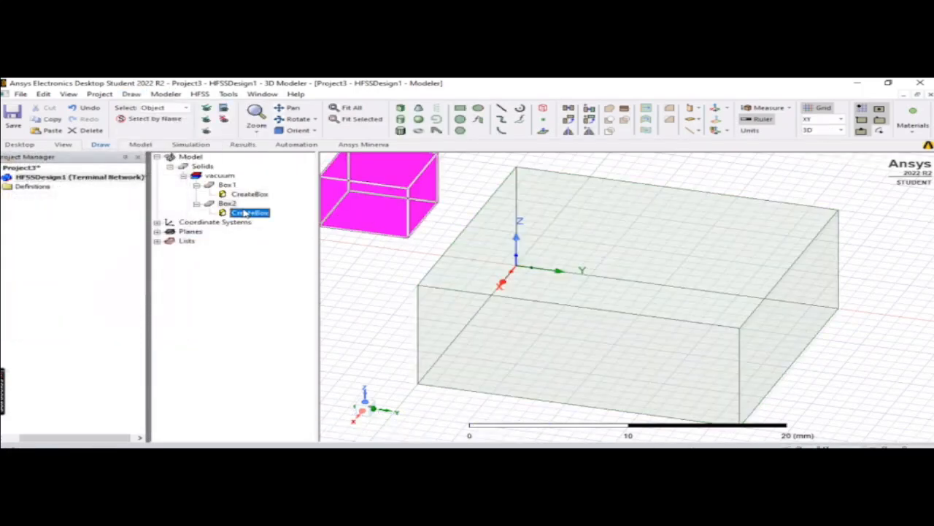
{"action": "left_click", "coordinate": [367, 234]}
{"action": "key", "text": "BackSpace"}
{"action": "type", "text": "2,y1"}
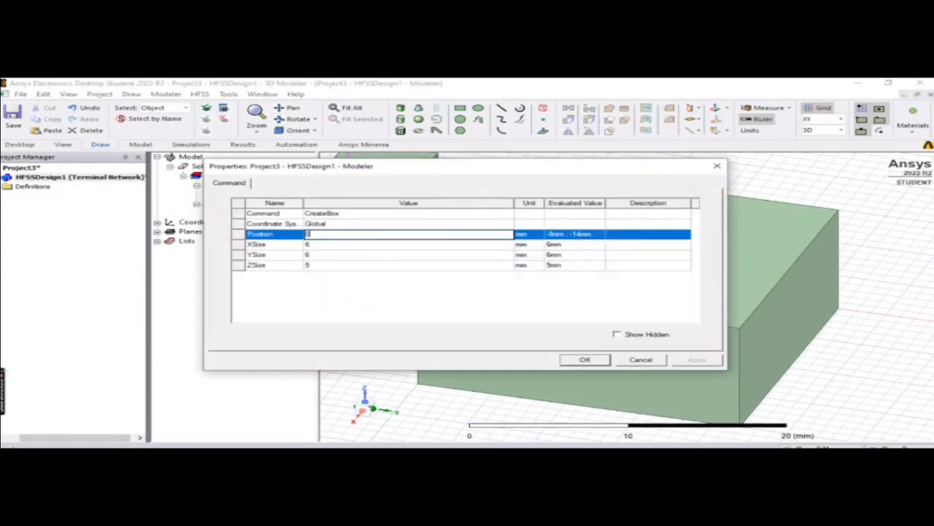
{"action": "key", "text": "BackSpace"}
{"action": "key", "text": "BackSpace"}
{"action": "key", "text": "BackSpace"}
{"action": "type", "text": "mm ,y1 ,0mm"}
- Set the second box's X size to x1 and its Y size to a new length variable y2 of 19.6 mm
{"action": "left_click", "coordinate": [368, 241]}
{"action": "type", "text": "x1"}
{"action": "key", "text": "Tab"}
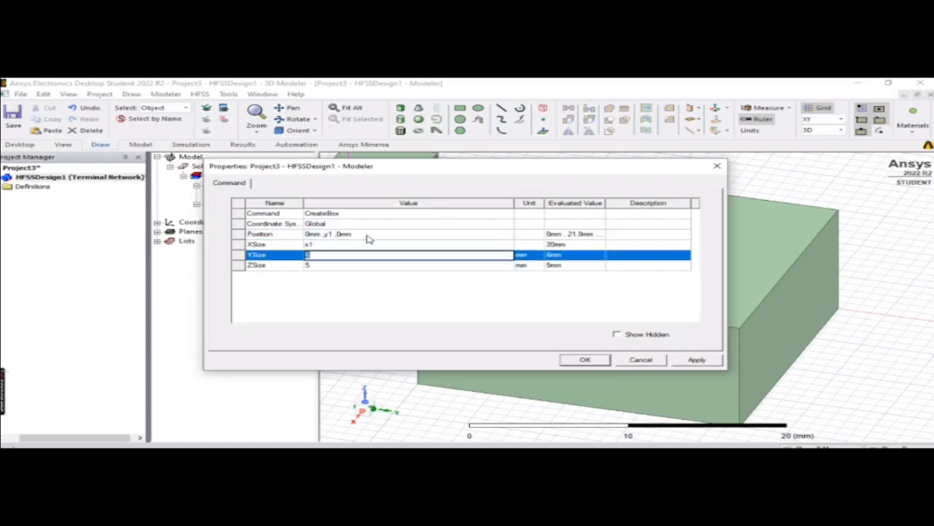
{"action": "type", "text": "y2"}
{"action": "key", "text": "Tab"}
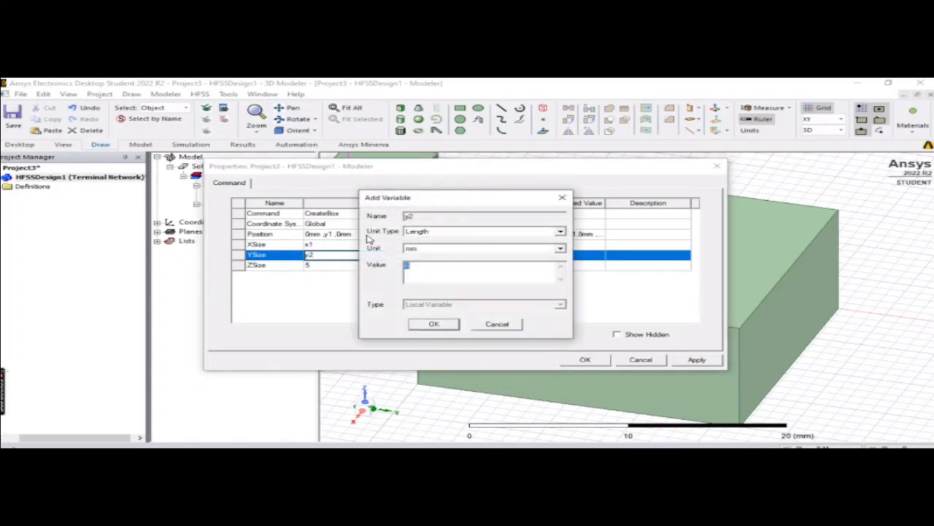
{"action": "type", "text": "19.6mm"}
{"action": "key", "text": "Return"}
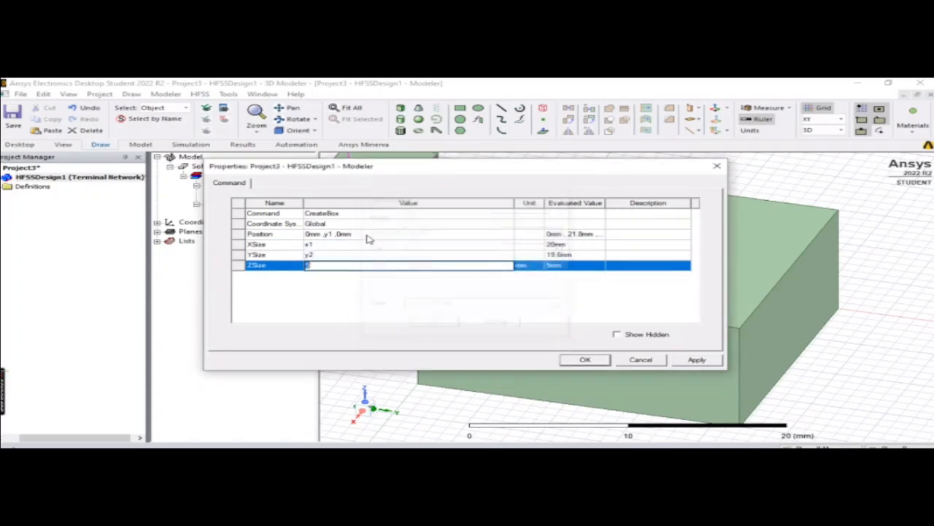
- Set the second box's Z size to h1 and apply its properties
{"action": "type", "text": "z1"}
{"action": "key", "text": "Return"}
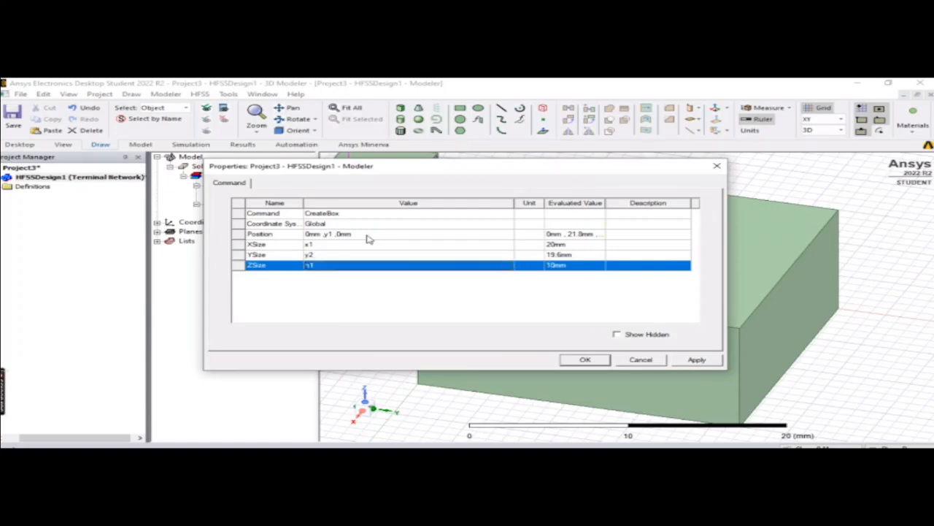
{"action": "left_click", "coordinate": [709, 357]}
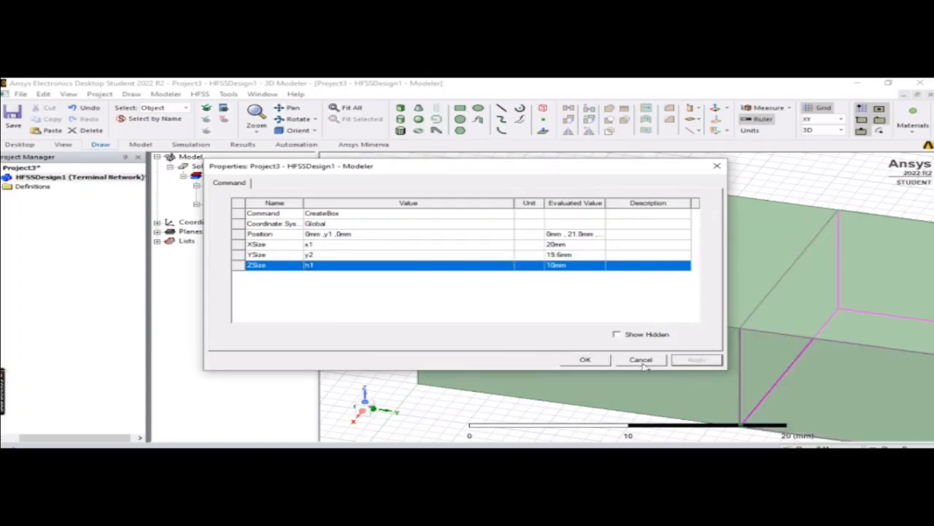
{"action": "left_click", "coordinate": [585, 359]}
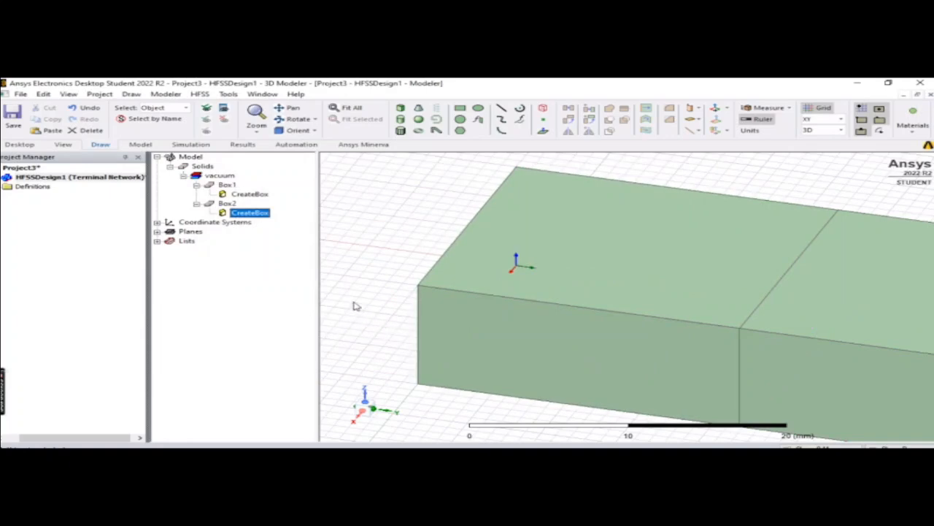
- Draw a third box about 6 × 4 × 4 mm in the empty area beside the first box
{"action": "left_click", "coordinate": [371, 255]}
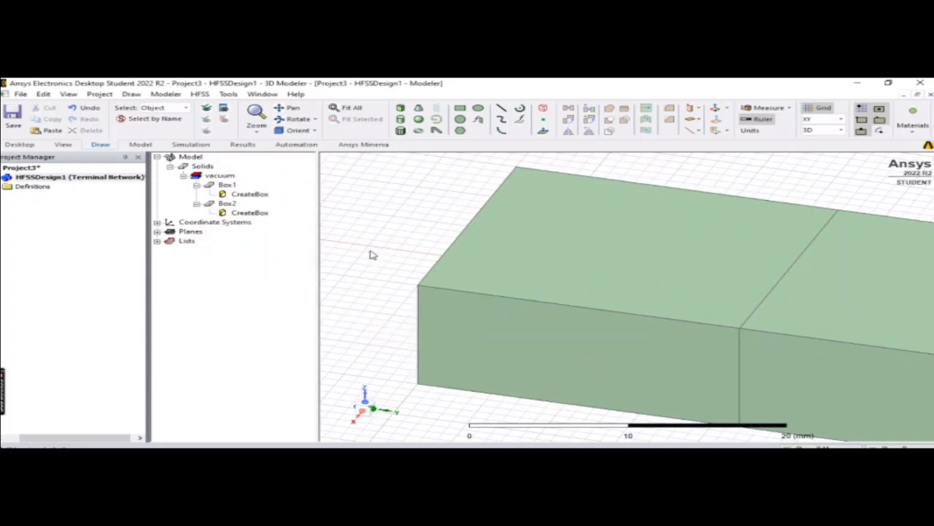
{"action": "left_click", "coordinate": [131, 95]}
{"action": "left_click", "coordinate": [209, 220]}
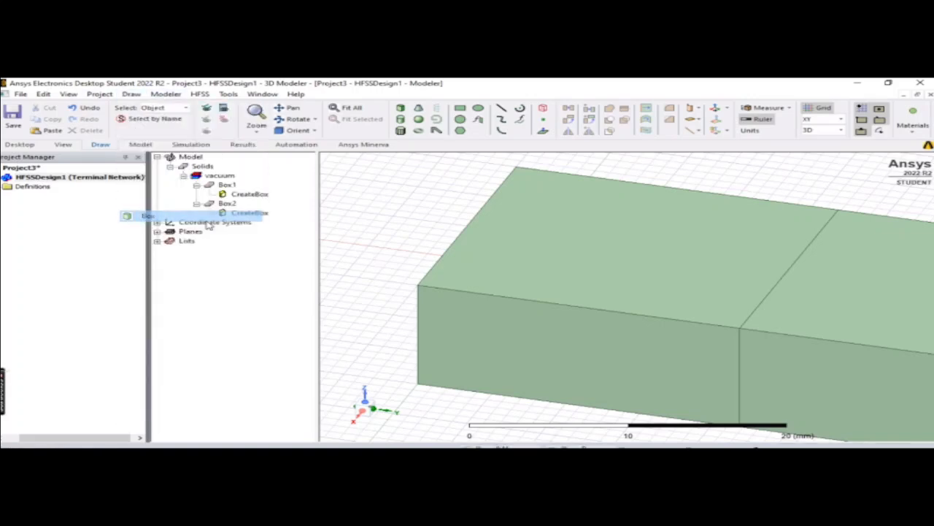
{"action": "left_click", "coordinate": [357, 200]}
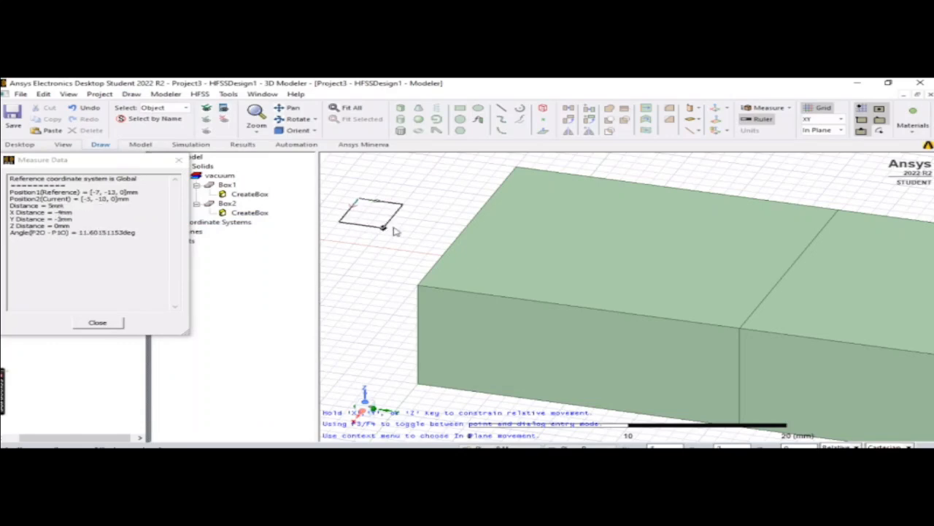
{"action": "left_click", "coordinate": [389, 243]}
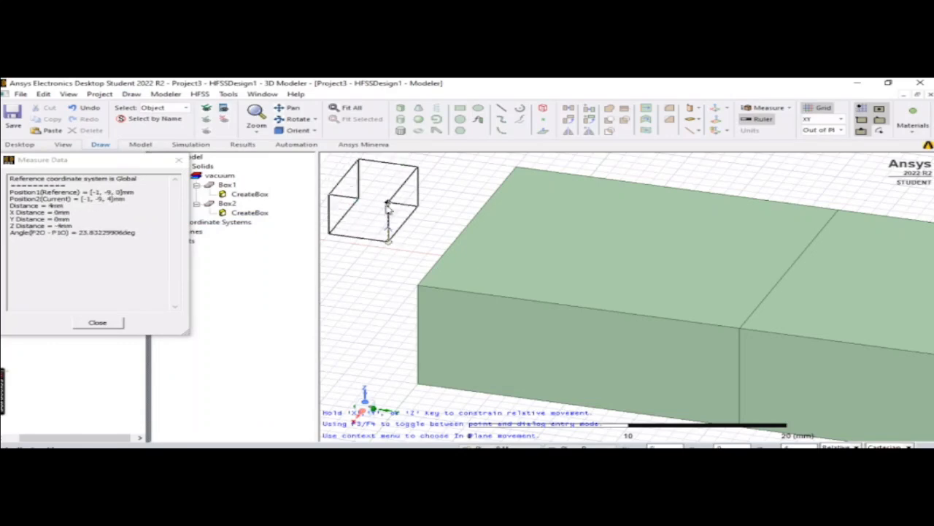
{"action": "left_click", "coordinate": [387, 212]}
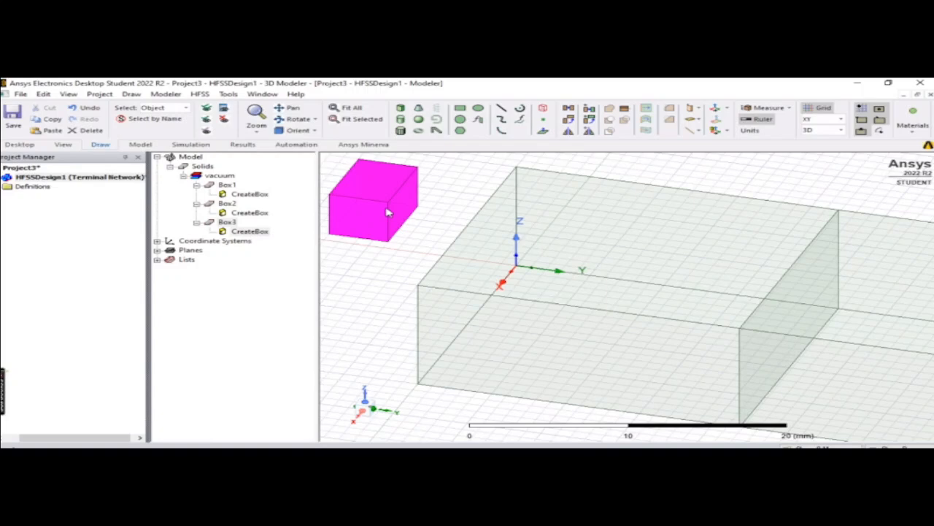
- Set the third box's position to (x1-x11)/2, (y1-y11)/2, 0mm to centre it within the first box
{"action": "double_click", "coordinate": [248, 232]}
{"action": "left_click", "coordinate": [357, 233]}
{"action": "key", "text": "BackSpace"}
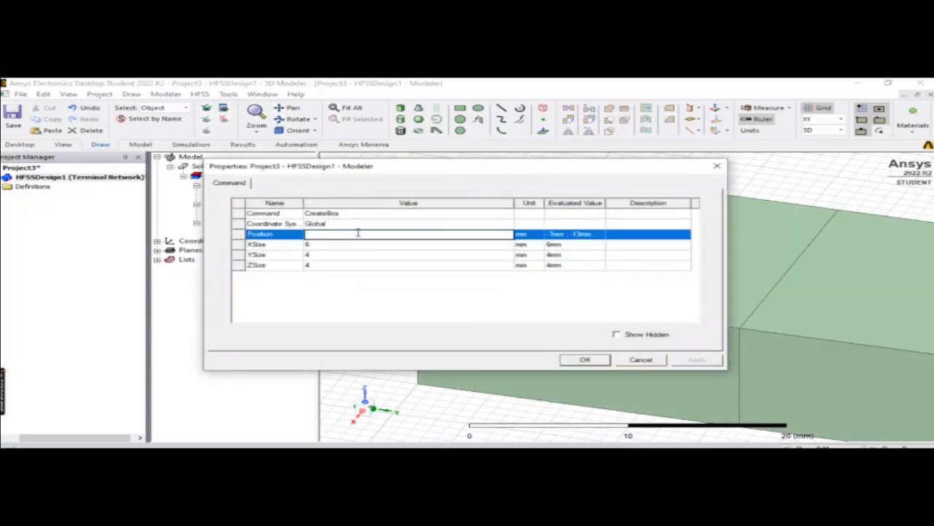
{"action": "type", "text": "x1"}
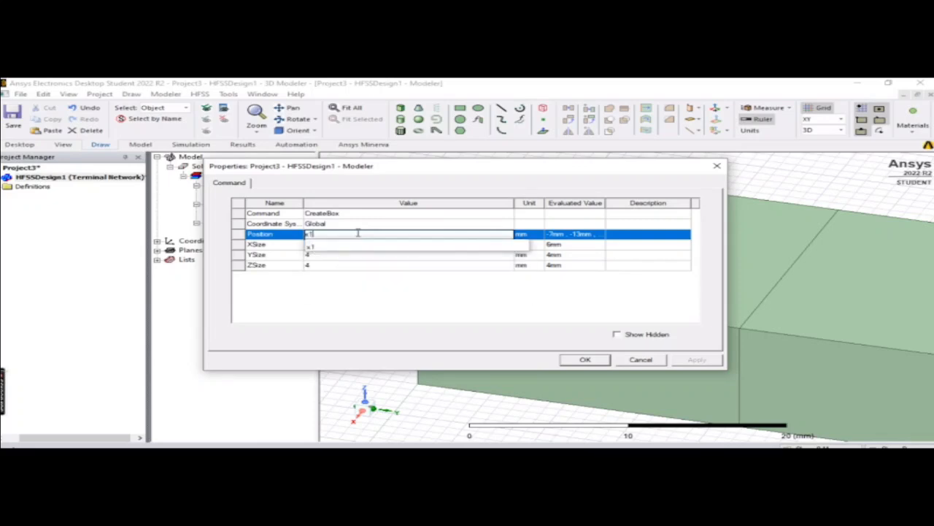
{"action": "key", "text": "BackSpace"}
{"action": "key", "text": "BackSpace"}
{"action": "type", "text": "-"}
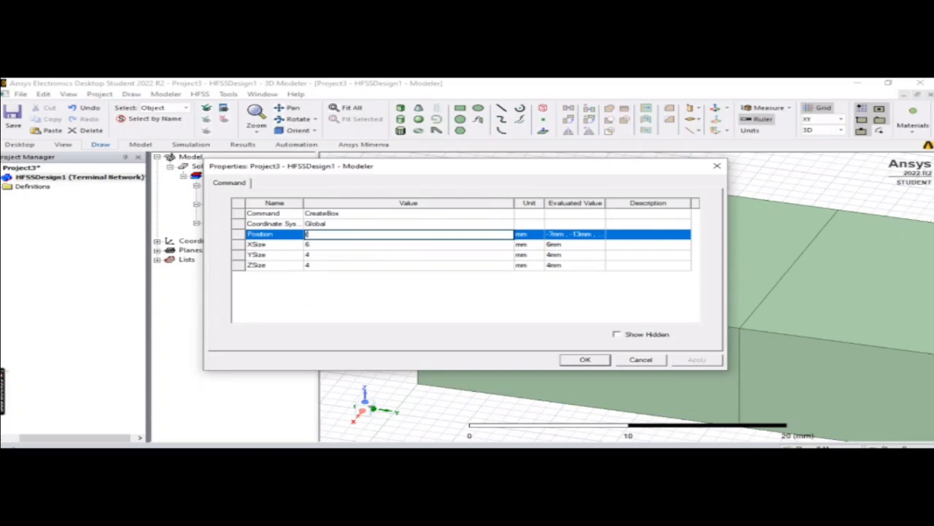
{"action": "type", "text": "x1/"}
{"action": "type", "text": "x11"}
{"action": "type", "text": ","}
{"action": "type", "text": "/2"}
{"action": "type", "text": ",y1"}
{"action": "type", "text": "-y11"}
{"action": "type", "text": ")"}
{"action": "type", "text": "/2"}
{"action": "type", "text": ",0mm"}
{"action": "key", "text": "Return"}
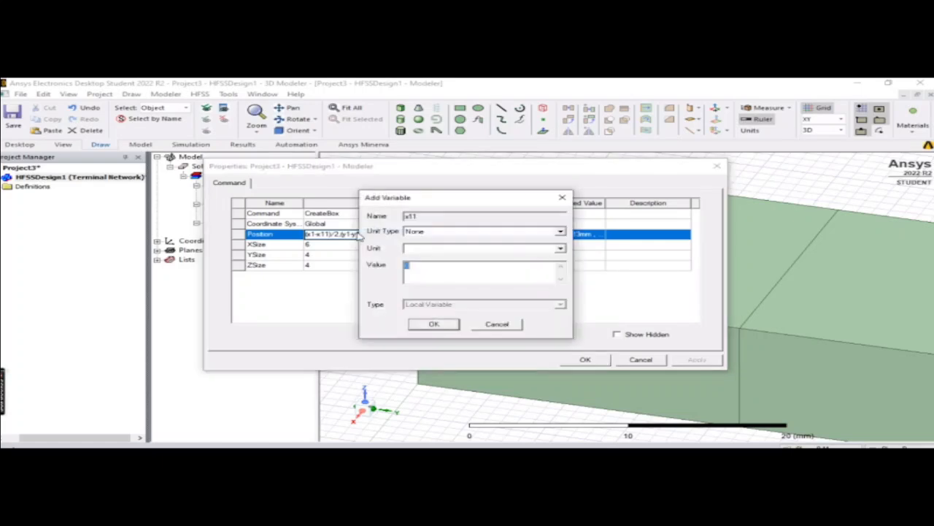
- Define the new variables x11 and y11 with a value of 9 mm each
{"action": "type", "text": "9mm"}
{"action": "key", "text": "Return"}
{"action": "type", "text": "9mm"}
{"action": "key", "text": "Return"}
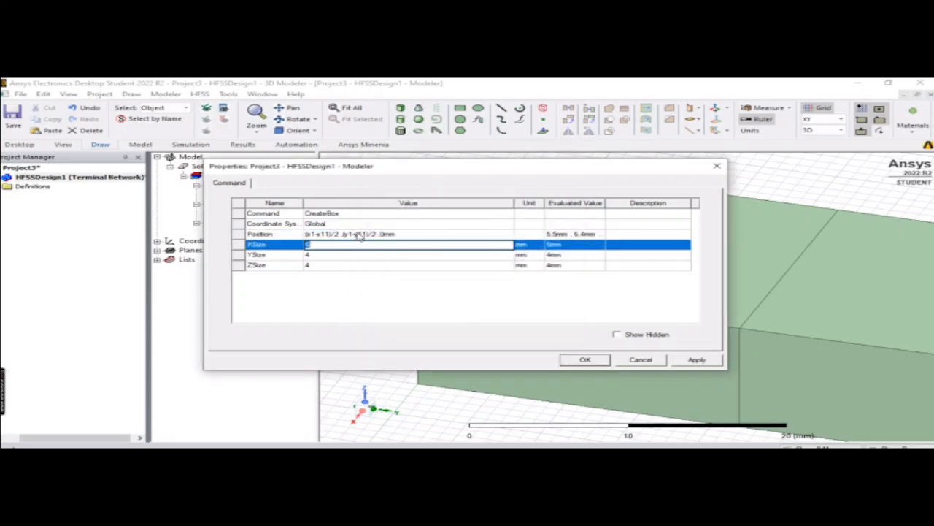
- Set the third box's X size to x11, Y size to y11 and Z size to h1, and accept its properties
{"action": "key", "text": "BackSpace"}
{"action": "type", "text": "x11"}
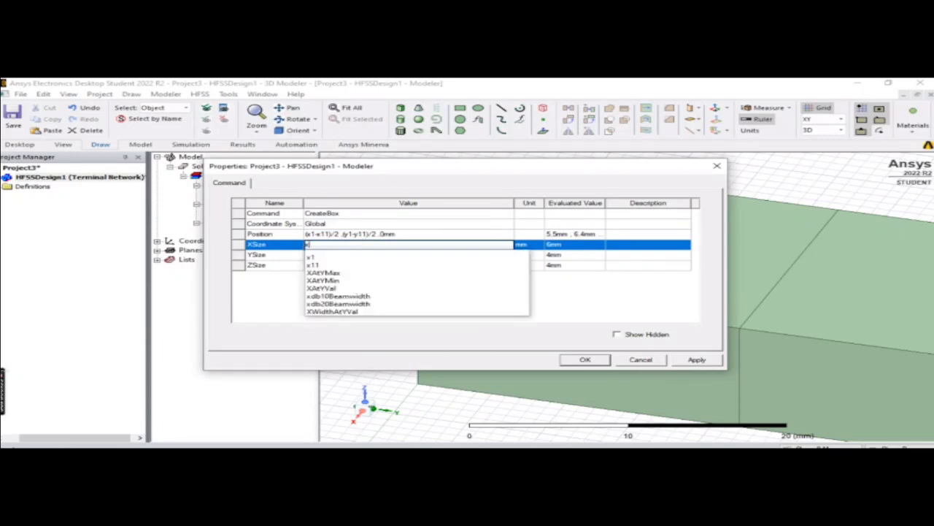
{"action": "key", "text": "Tab"}
{"action": "type", "text": "y11"}
{"action": "key", "text": "Tab"}
{"action": "key", "text": "BackSpace"}
{"action": "type", "text": "t1"}
{"action": "key", "text": "Return"}
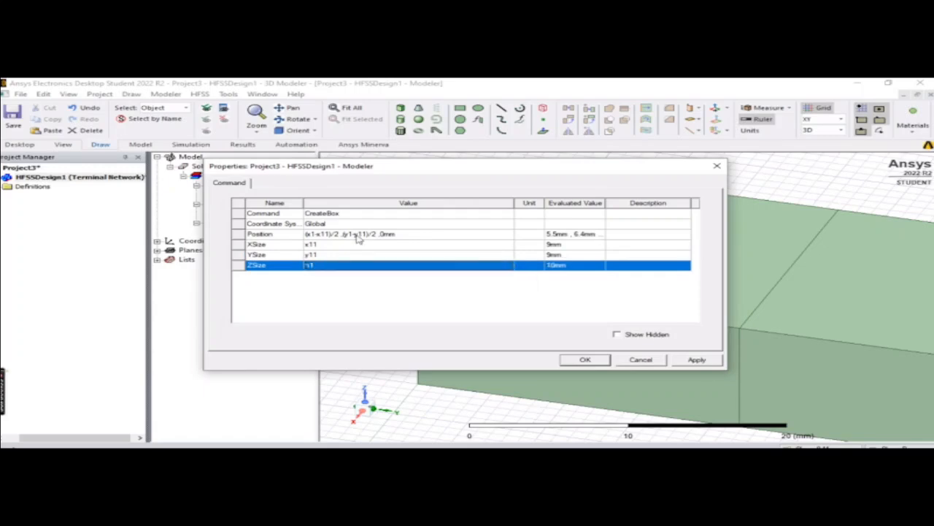
{"action": "left_click", "coordinate": [588, 360]}
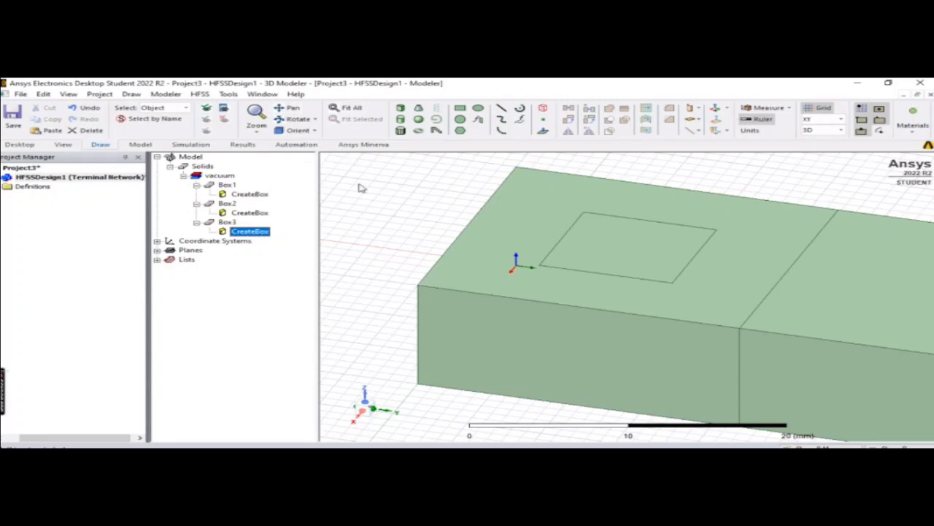
- Set the fourth box's position to (x1-x11)/2, y1+y2+(y1-y11)/2, 0mm
{"action": "mouse_move", "coordinate": [5, 404]}
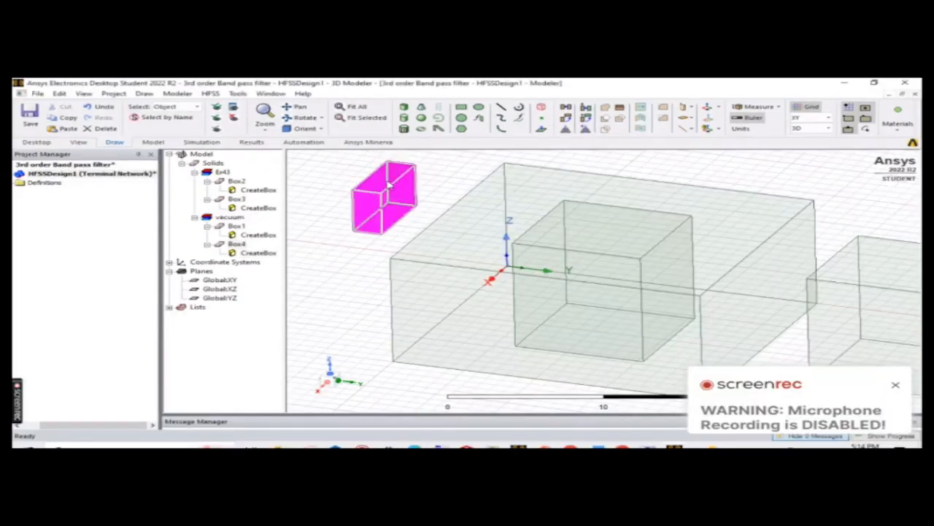
{"action": "left_click", "coordinate": [252, 208]}
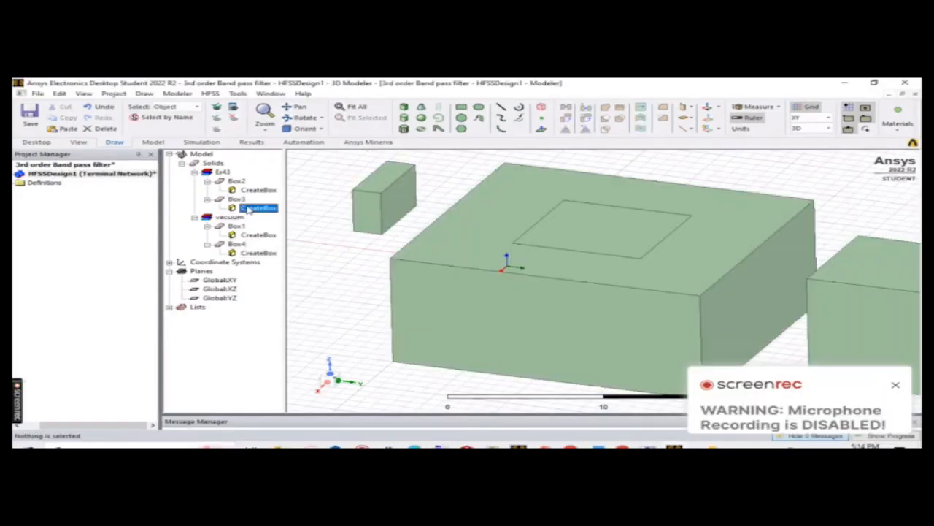
{"action": "left_click", "coordinate": [249, 253]}
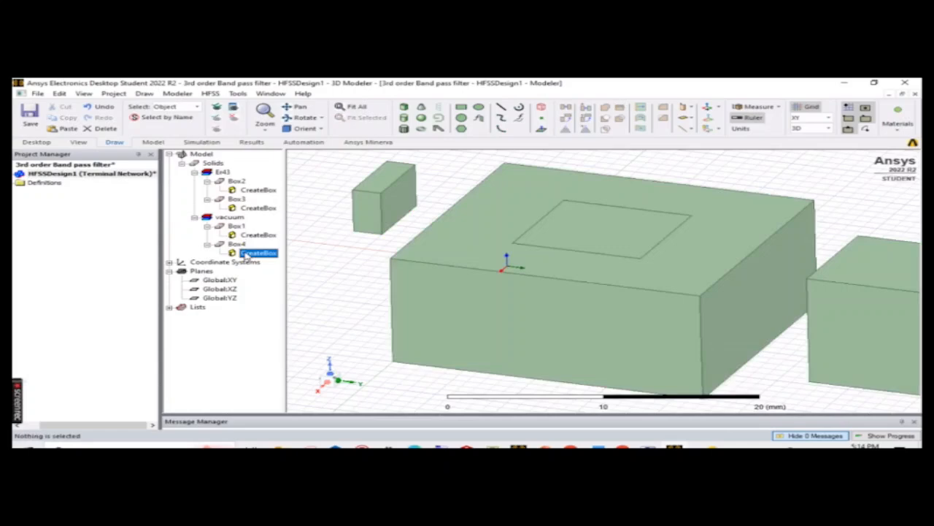
{"action": "double_click", "coordinate": [248, 252]}
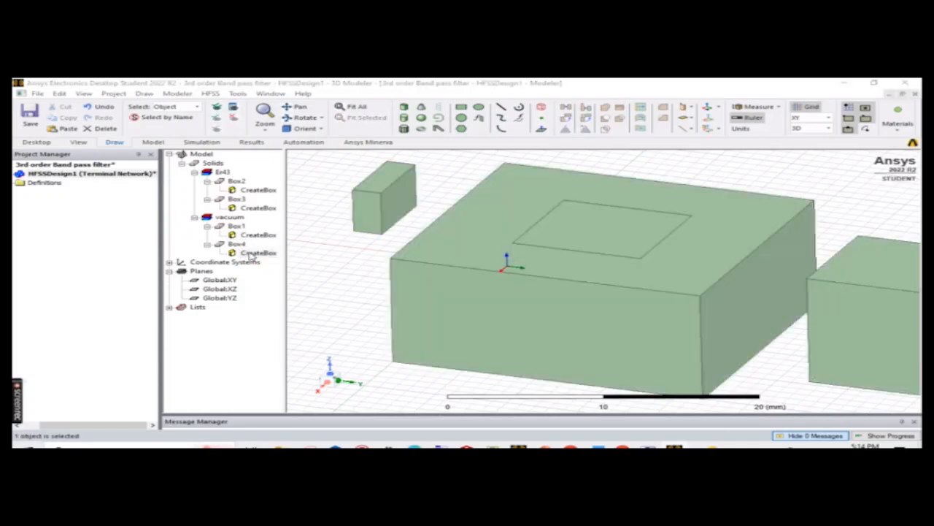
{"action": "left_click", "coordinate": [417, 227]}
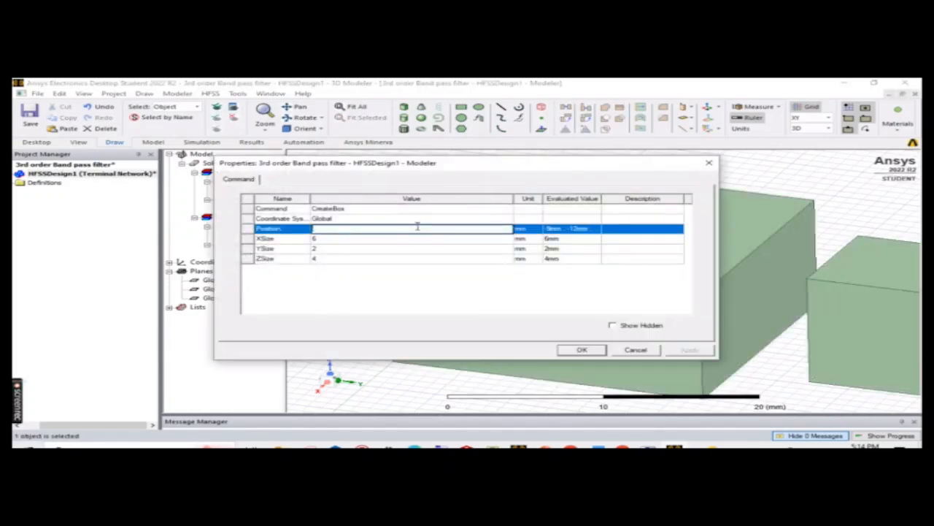
{"action": "type", "text": "-"}
{"action": "type", "text": "x1"}
{"action": "type", "text": "+x11"}
{"action": "type", "text": ")/2"}
{"action": "type", "text": ",y1"}
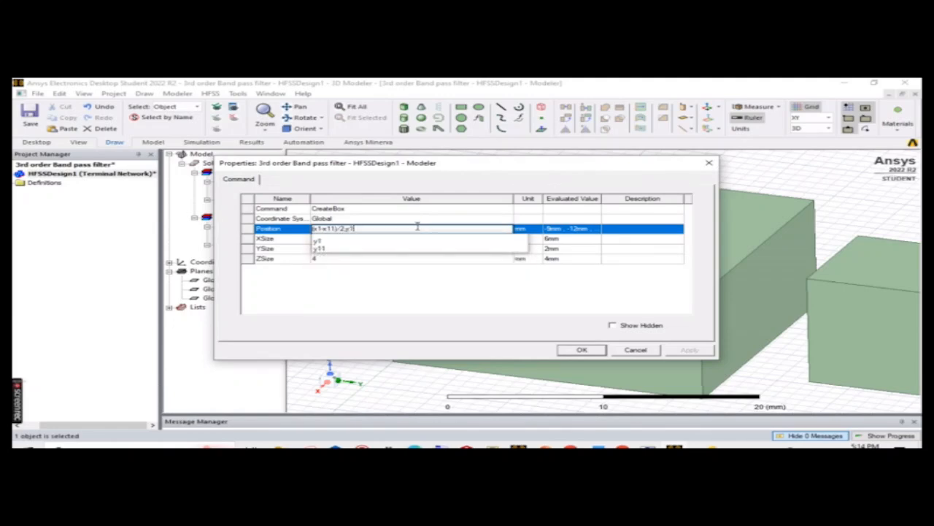
{"action": "type", "text": "+y"}
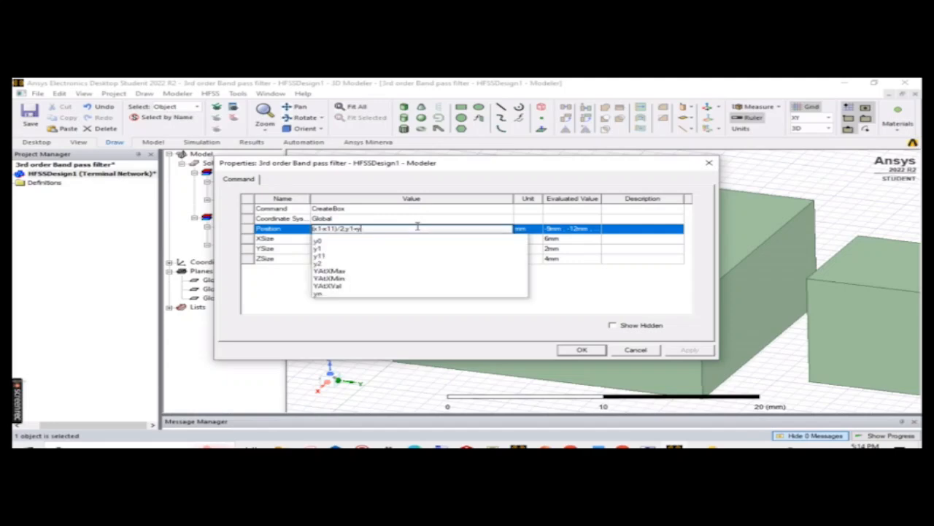
{"action": "type", "text": "2-"}
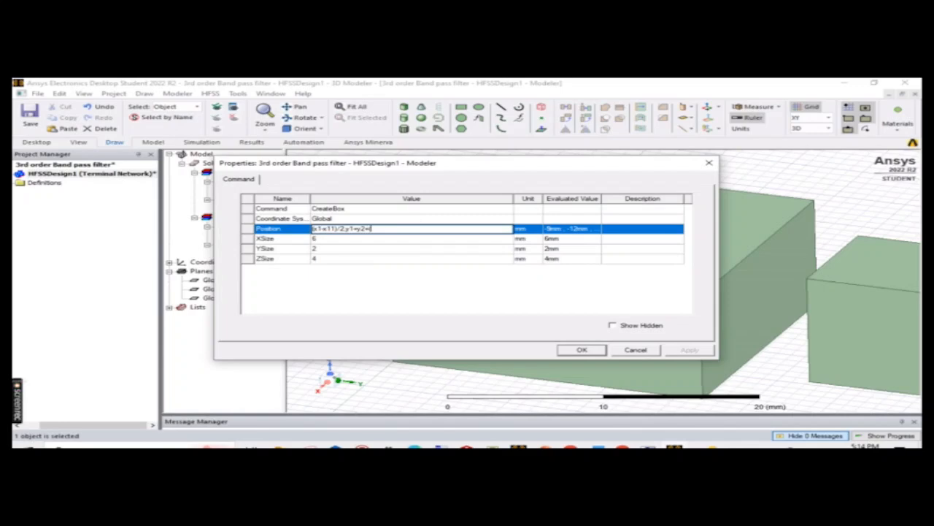
{"action": "type", "text": "(y1"}
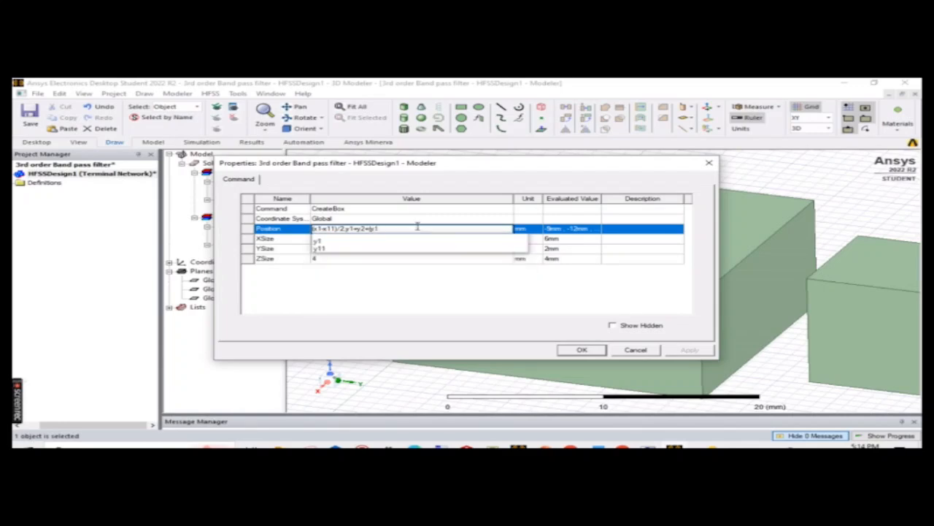
{"action": "type", "text": "-y11"}
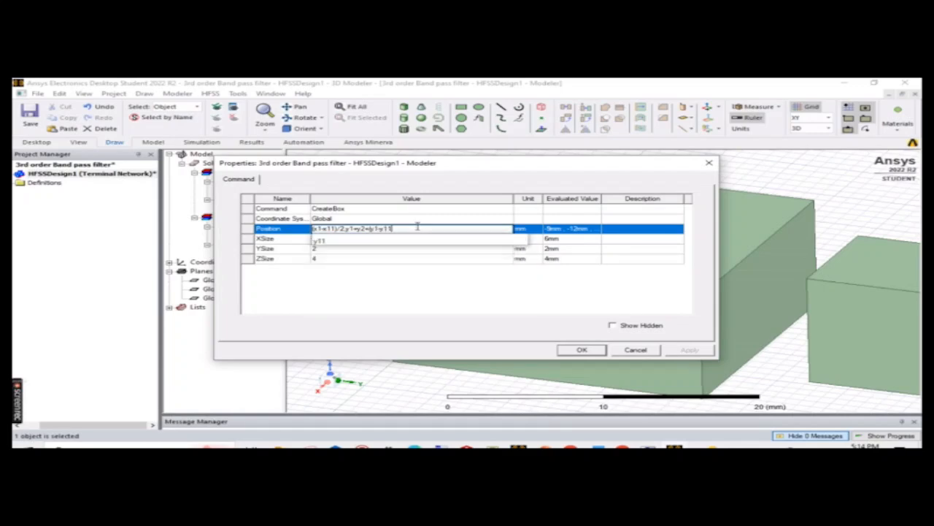
{"action": "type", "text": ")"}
{"action": "type", "text": "/2,0mm"}
{"action": "key", "text": "Return"}
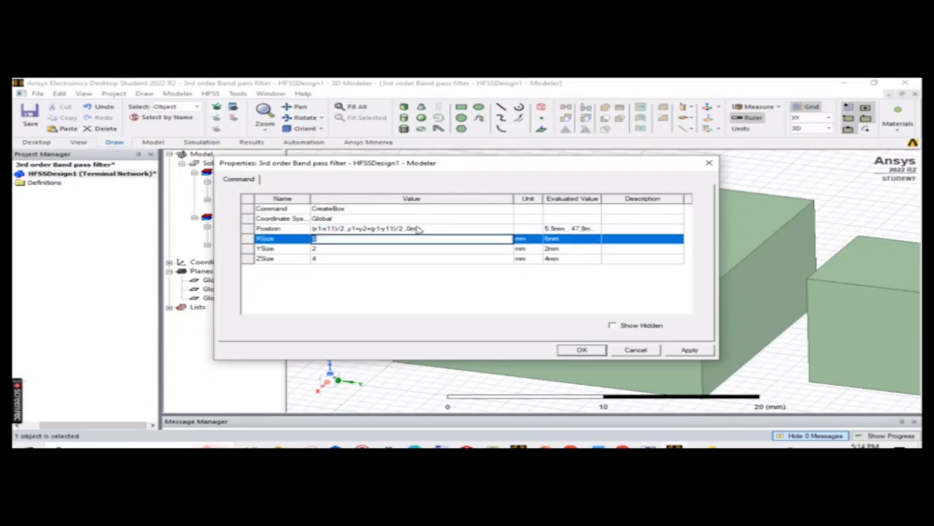
- Set the fourth box's X size to x11, Y size to y11 and Z size to h1, and accept its properties
{"action": "key", "text": "BackSpace"}
{"action": "type", "text": "x11"}
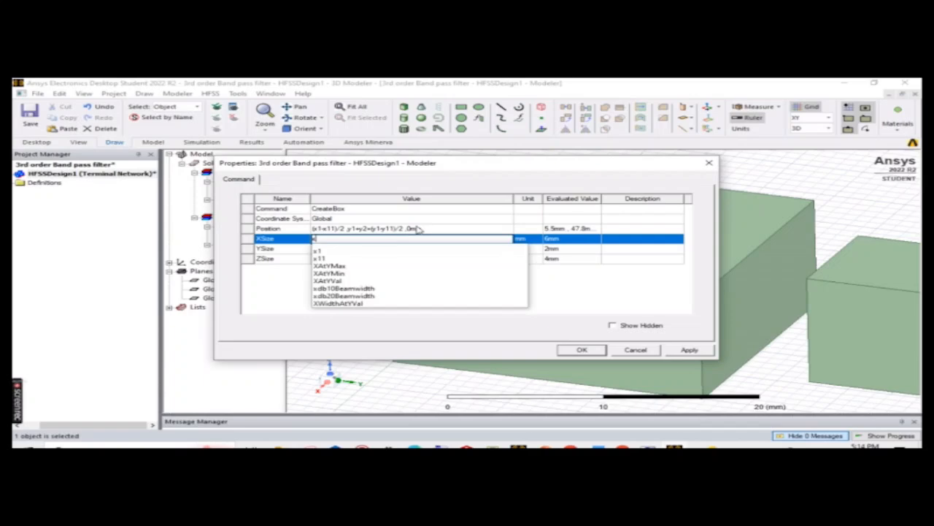
{"action": "key", "text": "Return"}
{"action": "key", "text": "BackSpace"}
{"action": "type", "text": "y11"}
{"action": "key", "text": "Return"}
{"action": "type", "text": "h"}
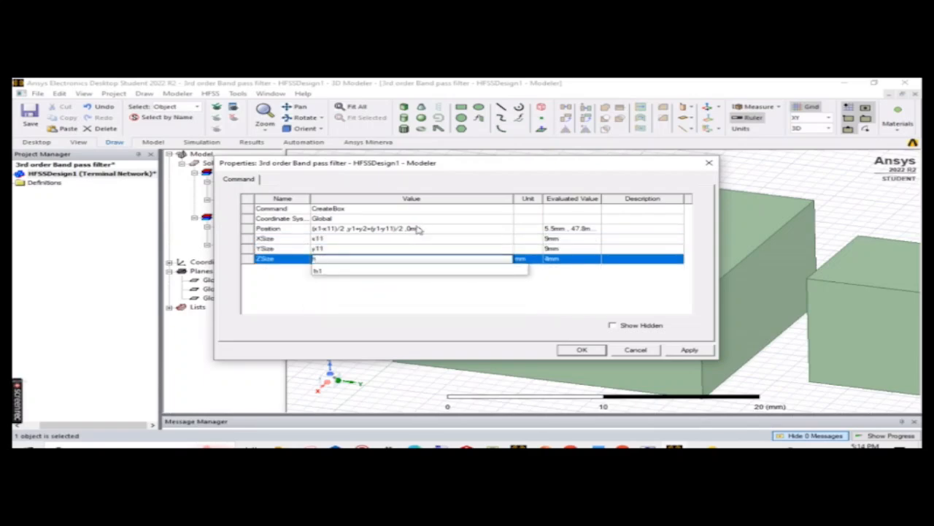
{"action": "type", "text": "1"}
{"action": "key", "text": "Return"}
{"action": "left_click", "coordinate": [689, 350]}
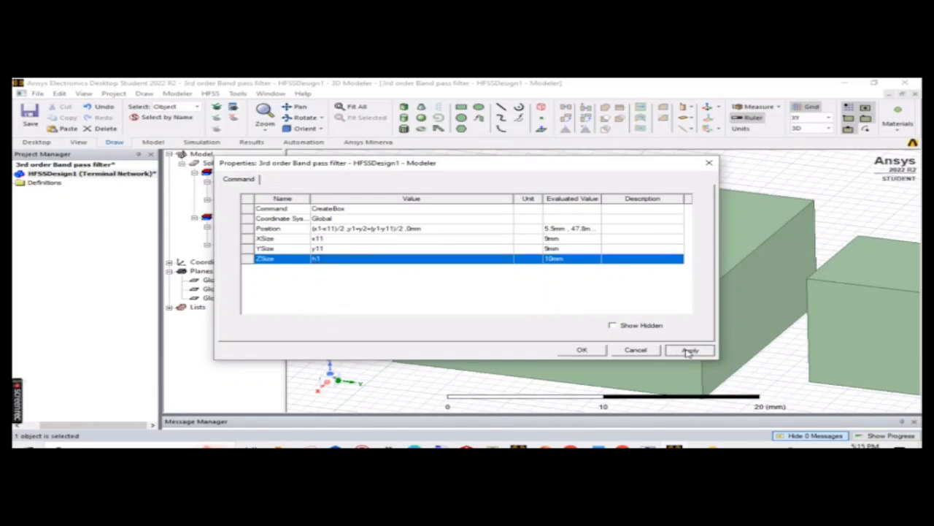
{"action": "left_click", "coordinate": [582, 350]}
{"action": "left_click", "coordinate": [335, 281]}
- Assign the Er43 material to Box4 and save the project
{"action": "left_click", "coordinate": [247, 252]}
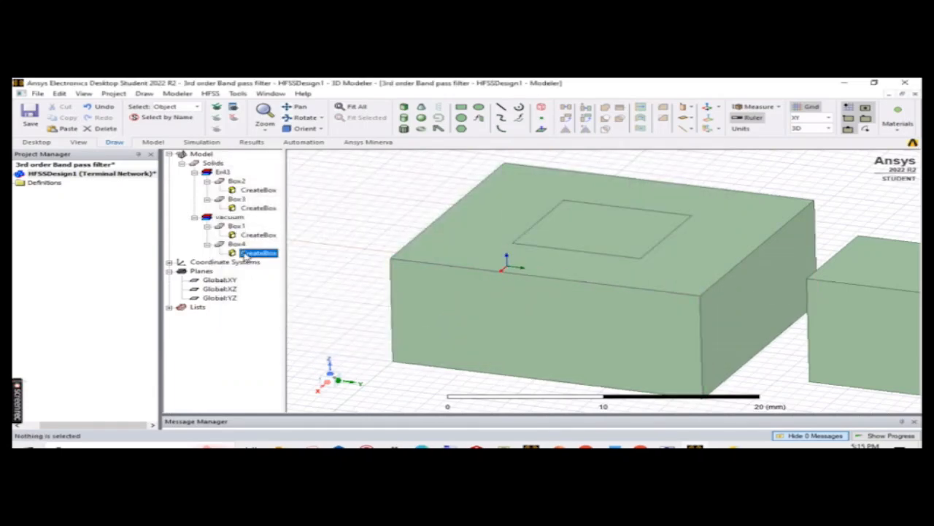
{"action": "right_click", "coordinate": [247, 254]}
{"action": "left_click", "coordinate": [332, 210]}
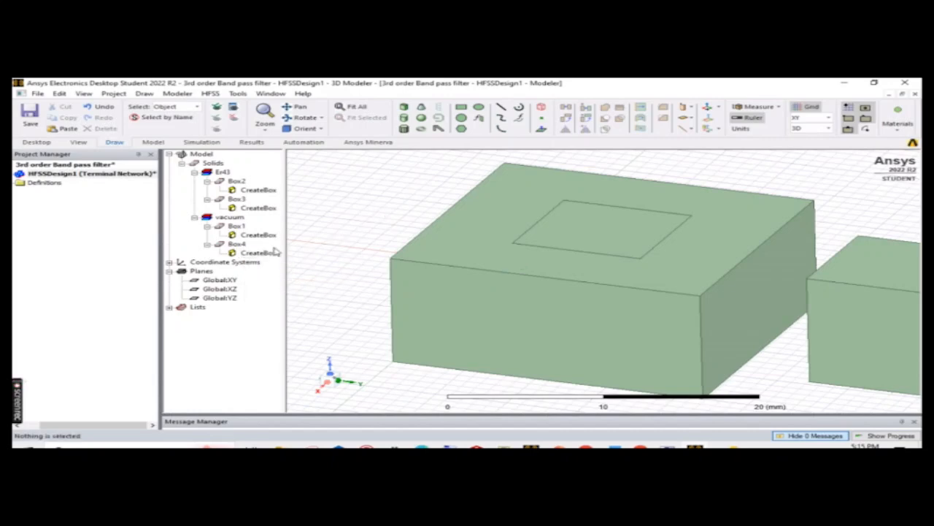
{"action": "right_click", "coordinate": [235, 244]}
{"action": "left_click", "coordinate": [299, 266]}
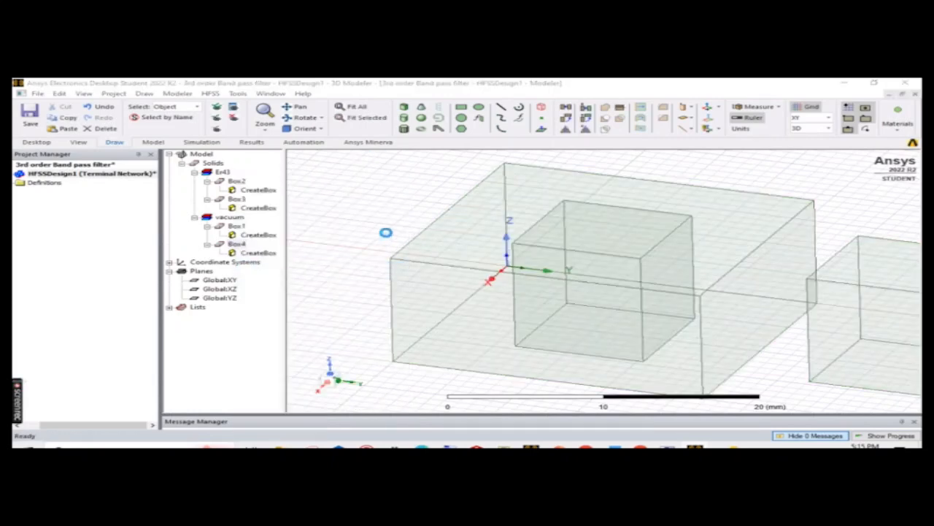
{"action": "left_click", "coordinate": [288, 174]}
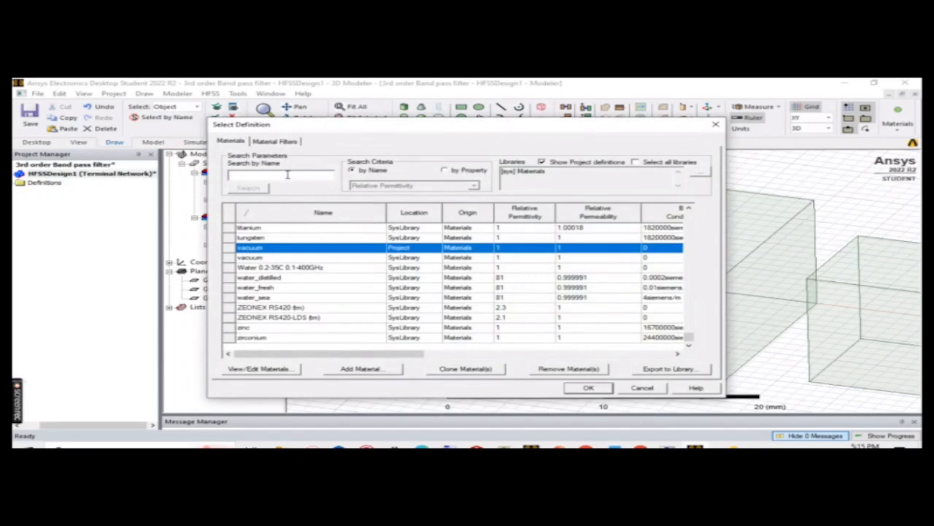
{"action": "type", "text": "er"}
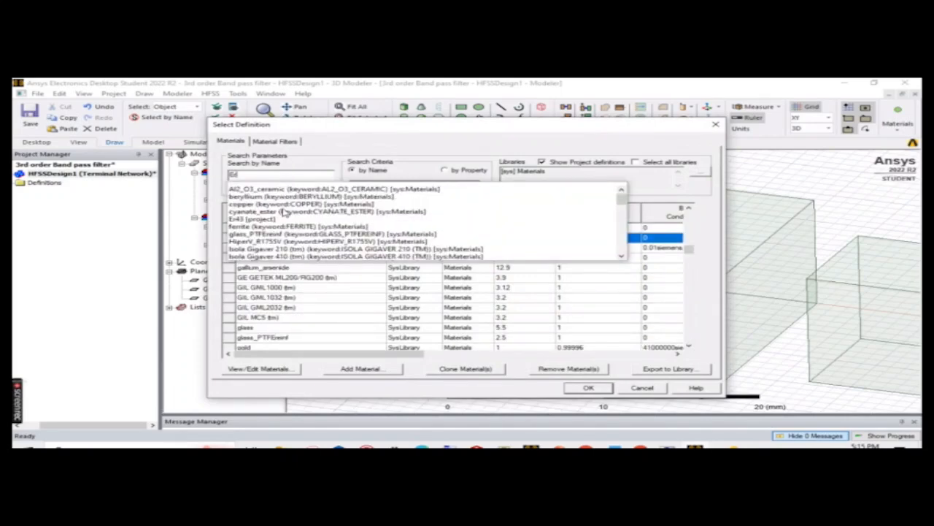
{"action": "left_click", "coordinate": [279, 219]}
{"action": "left_click", "coordinate": [588, 387]}
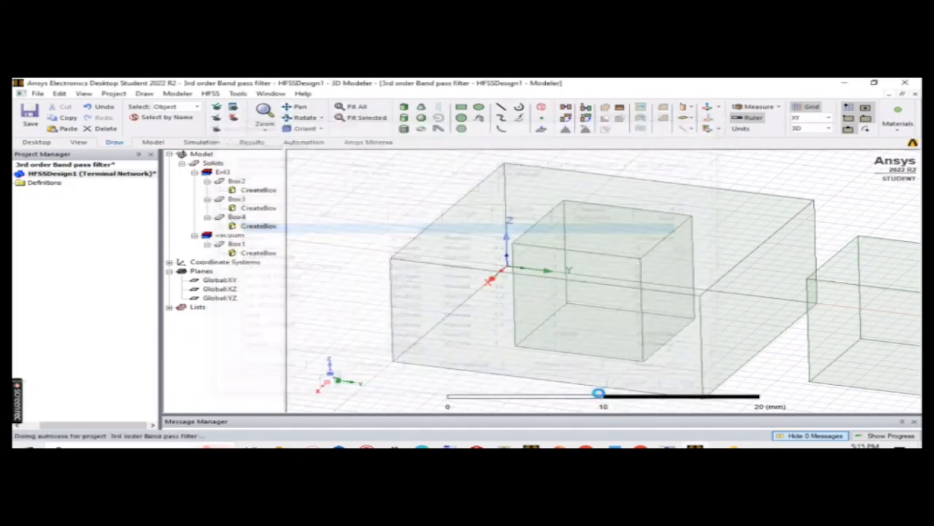
{"action": "left_click", "coordinate": [358, 332]}
{"action": "key", "text": "ctrl+s"}
- Draw a new box about 6 × 6 × 4 mm in the empty area behind the existing boxes
{"action": "left_click", "coordinate": [357, 107]}
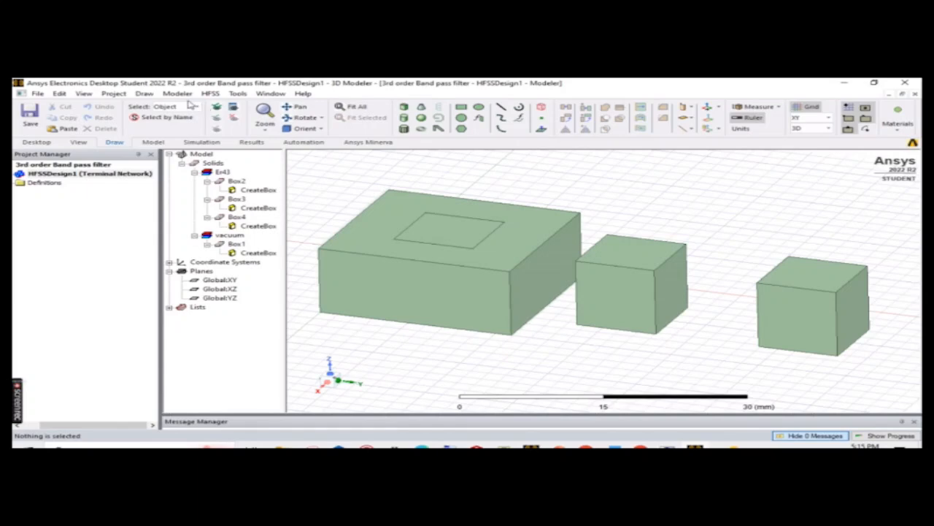
{"action": "left_click", "coordinate": [145, 98]}
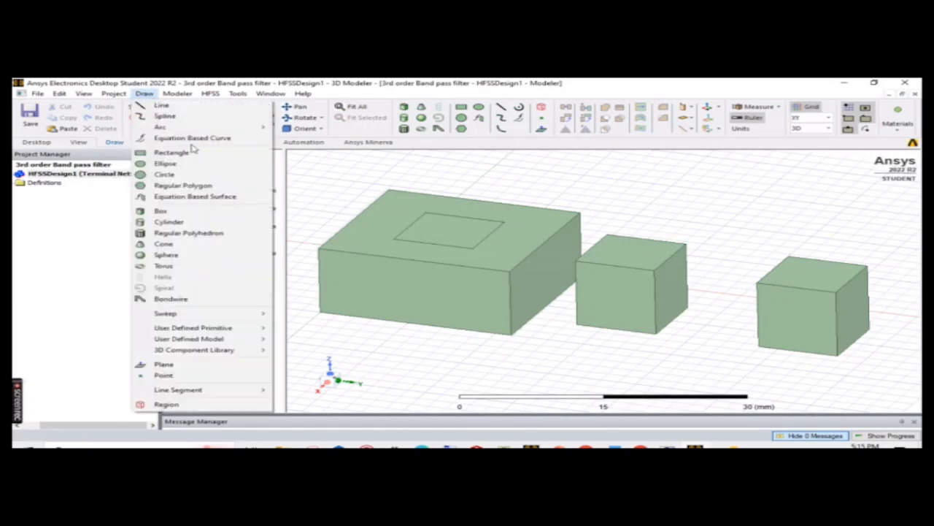
{"action": "left_click", "coordinate": [189, 214]}
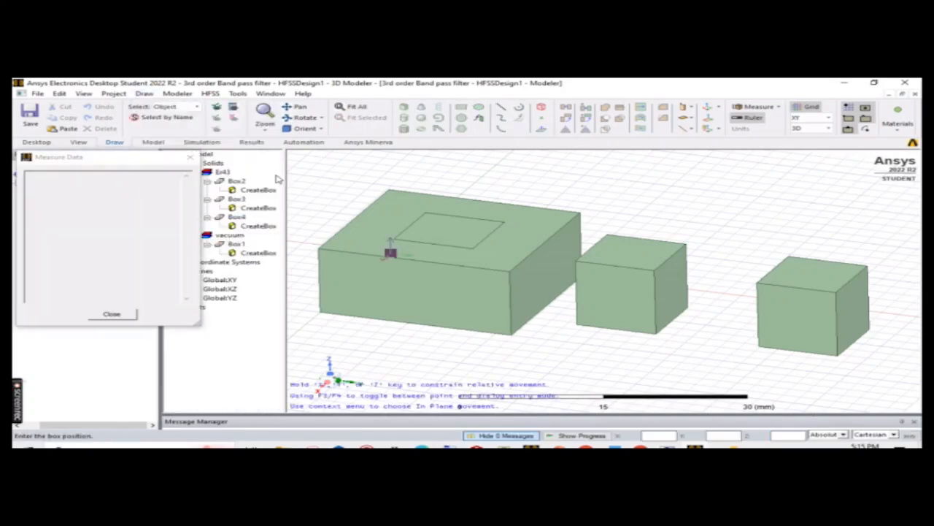
{"action": "left_click", "coordinate": [621, 178]}
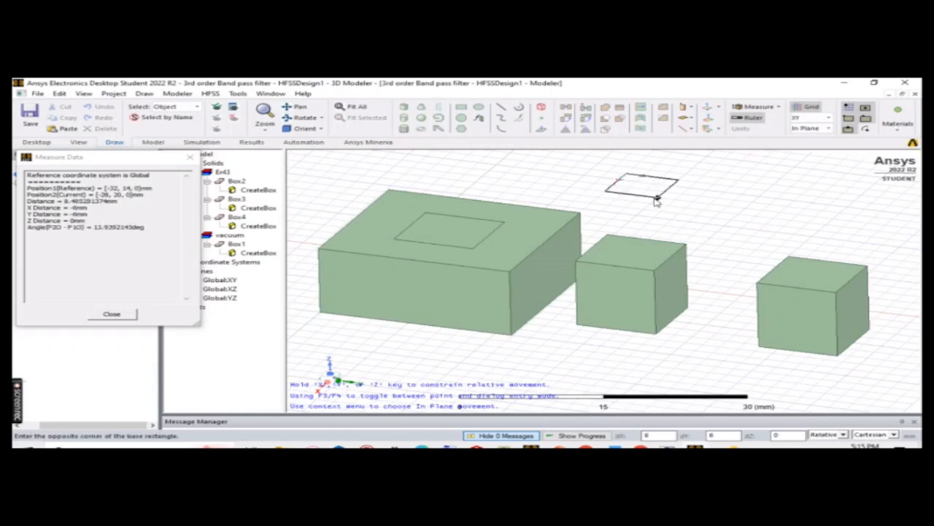
{"action": "left_click", "coordinate": [657, 198]}
{"action": "left_click", "coordinate": [654, 189]}
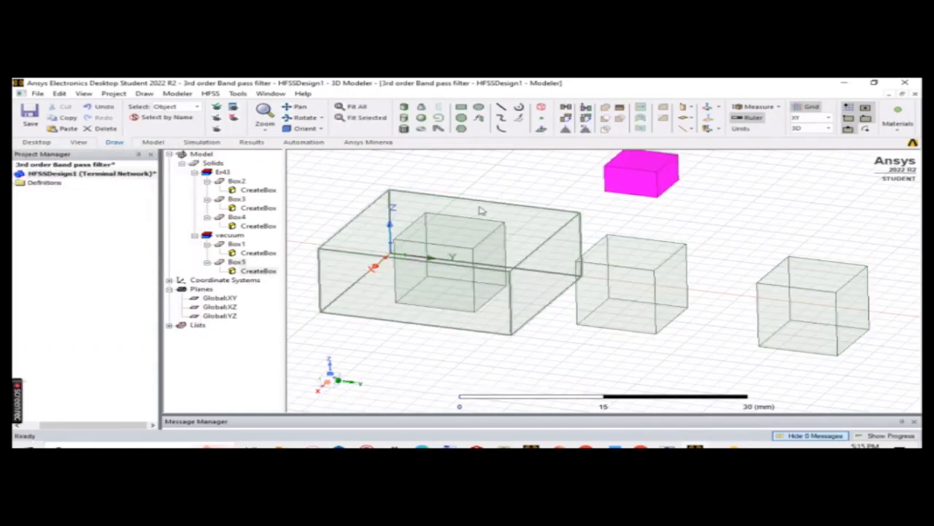
- Set the new box's position to 0mm, y1, 0mm
{"action": "double_click", "coordinate": [257, 271]}
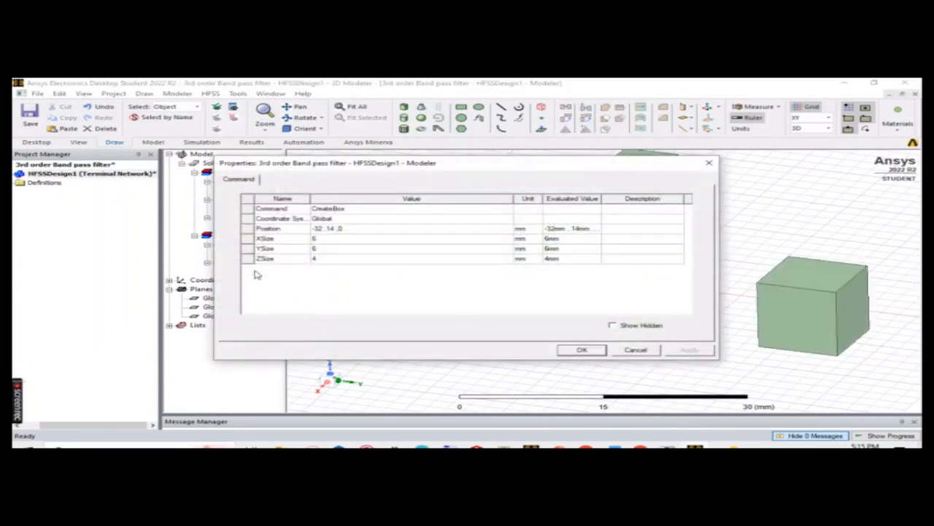
{"action": "left_click", "coordinate": [353, 231]}
{"action": "left_click", "coordinate": [352, 231]}
{"action": "key", "text": "BackSpace"}
{"action": "key", "text": "BackSpace"}
{"action": "key", "text": "BackSpace"}
{"action": "key", "text": "BackSpace"}
{"action": "key", "text": "BackSpace"}
{"action": "key", "text": "BackSpace"}
{"action": "key", "text": "BackSpace"}
{"action": "key", "text": "BackSpace"}
{"action": "key", "text": "BackSpace"}
{"action": "key", "text": "BackSpace"}
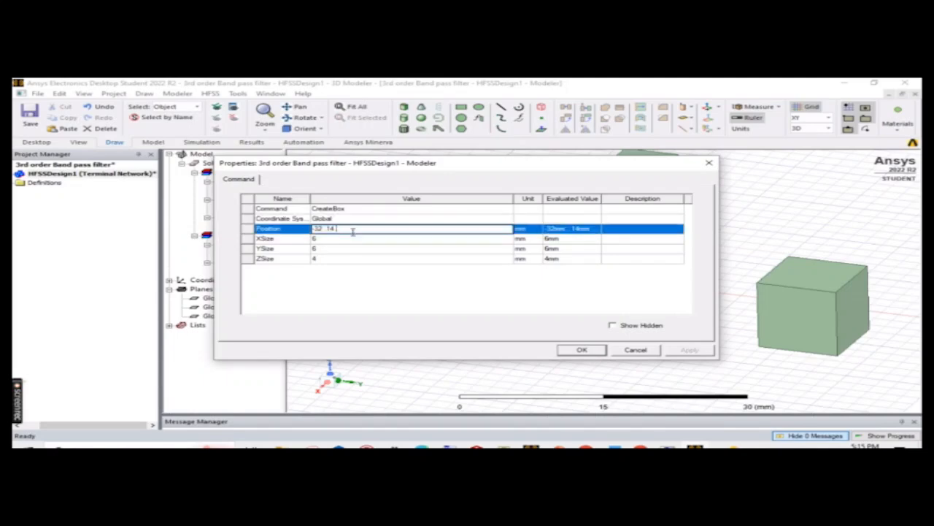
{"action": "type", "text": "3mm,y1,"}
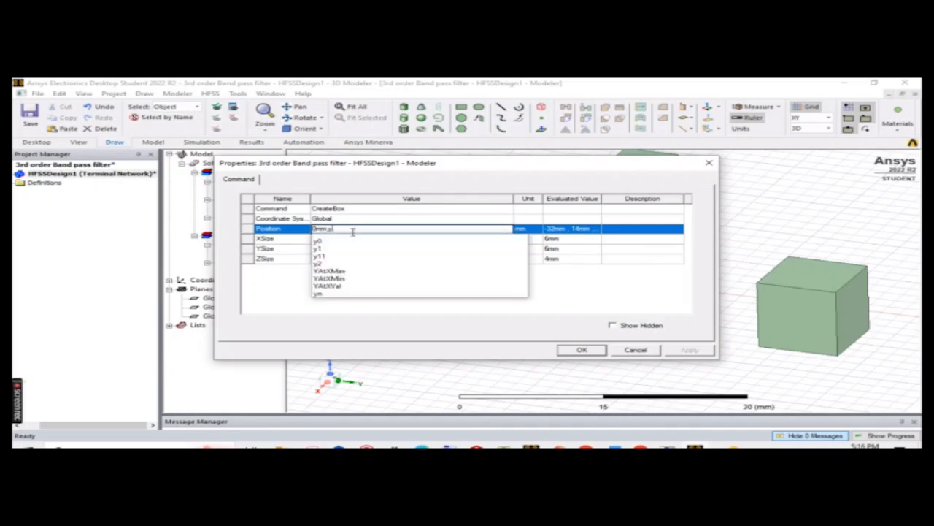
{"action": "type", "text": "0mm"}
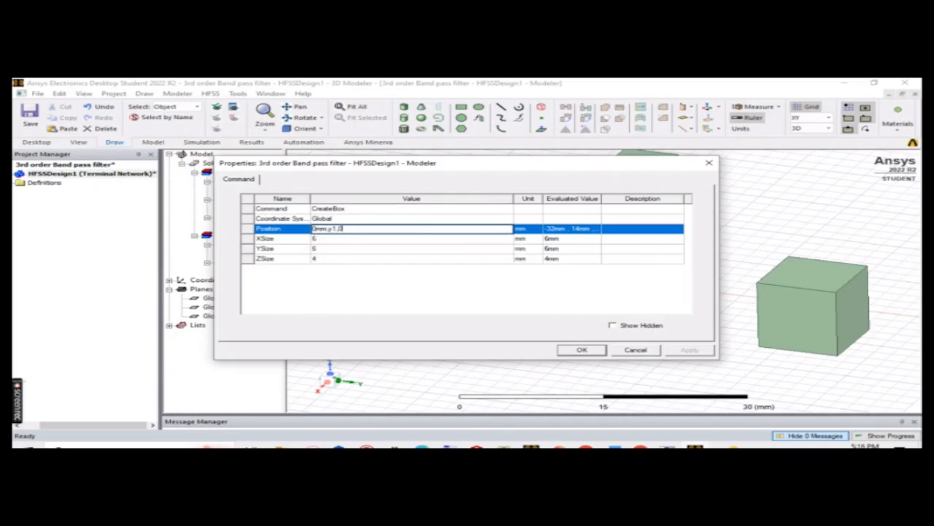
- Set the new box's X size to x1, Y size to y2 and Z size to h1
{"action": "left_click", "coordinate": [338, 241]}
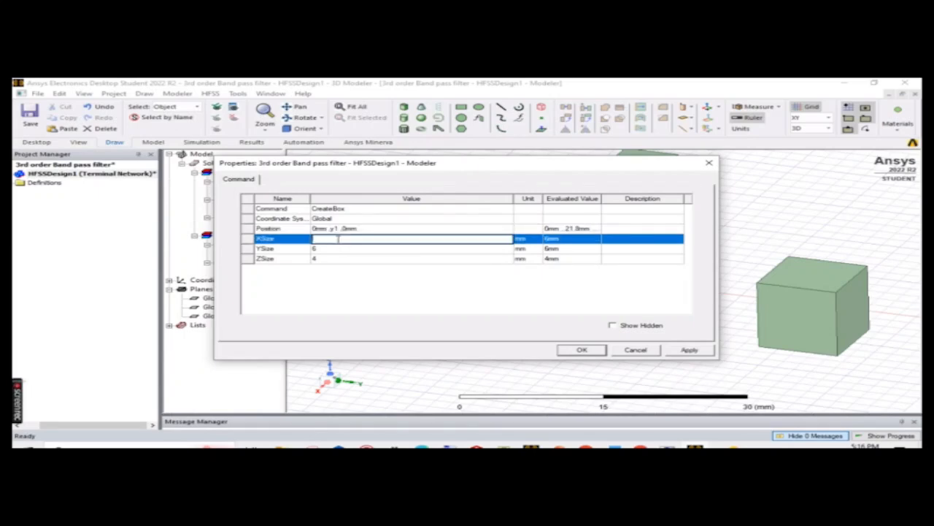
{"action": "type", "text": "x1"}
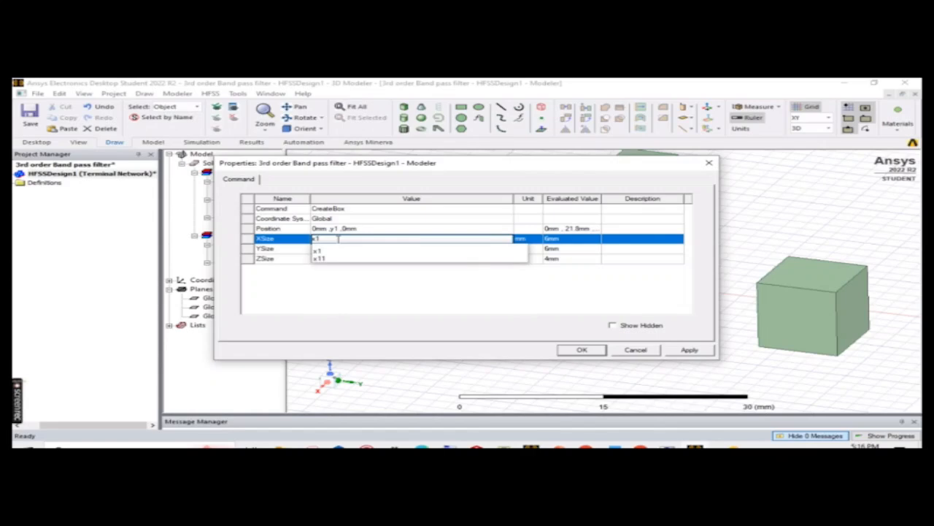
{"action": "left_click", "coordinate": [338, 283]}
{"action": "left_click", "coordinate": [338, 249]}
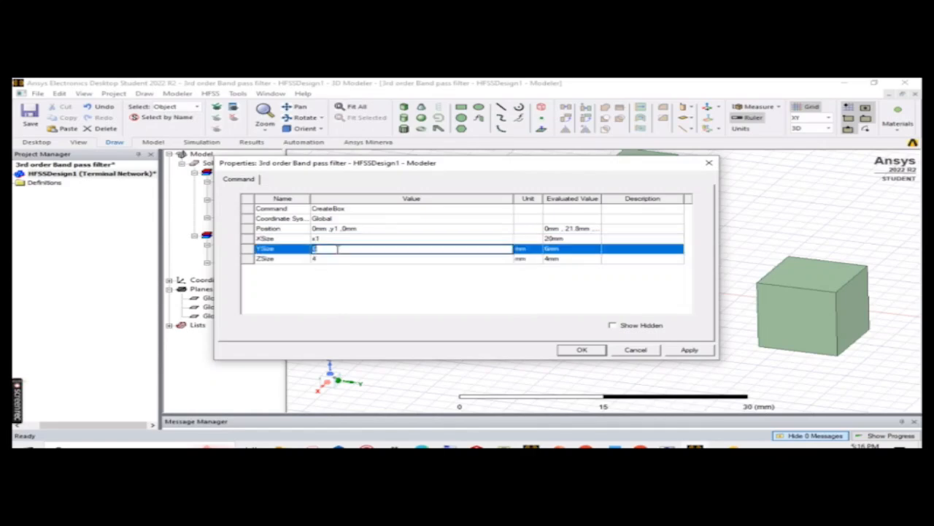
{"action": "type", "text": "y2"}
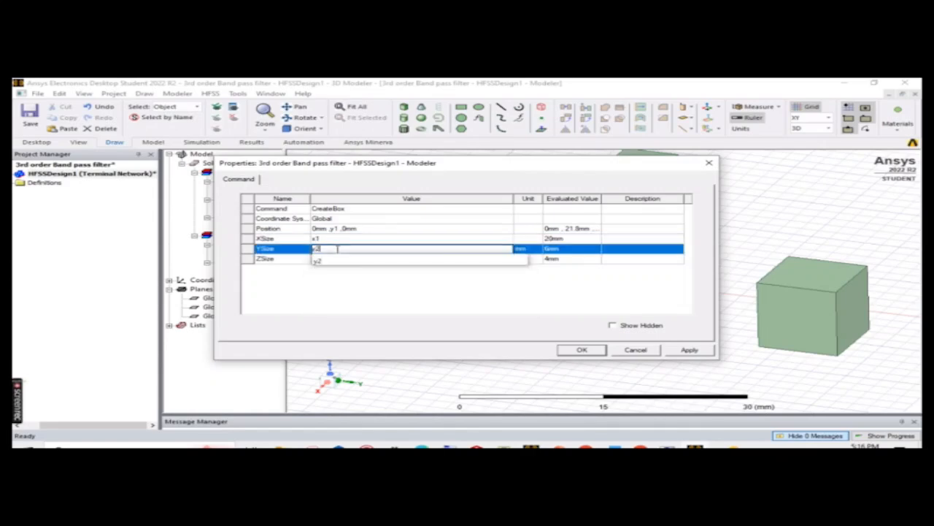
{"action": "left_click", "coordinate": [343, 288]}
{"action": "left_click", "coordinate": [339, 259]}
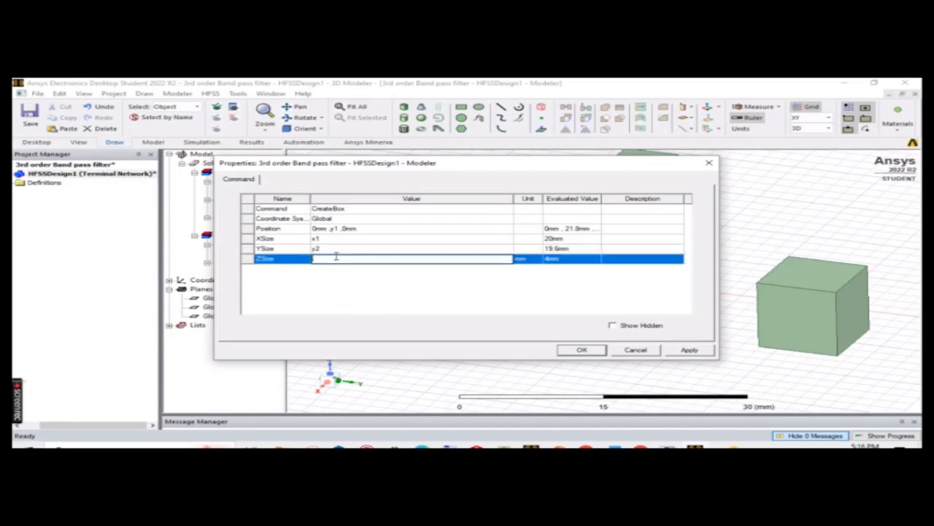
{"action": "type", "text": "h1"}
{"action": "left_click", "coordinate": [425, 297]}
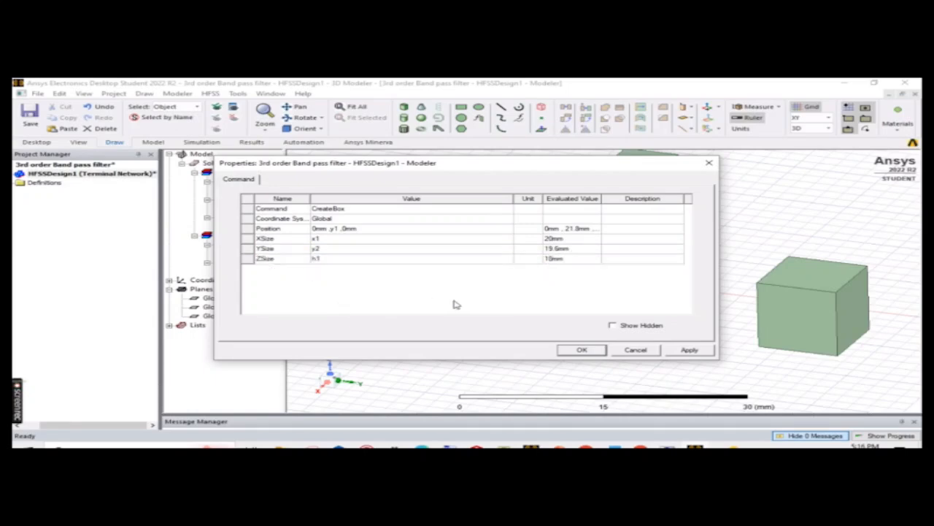
- Apply the edited box's dimensions, and draw another box about 6 × 12 × 6 mm in the empty area behind the existing boxes
{"action": "left_click", "coordinate": [689, 349]}
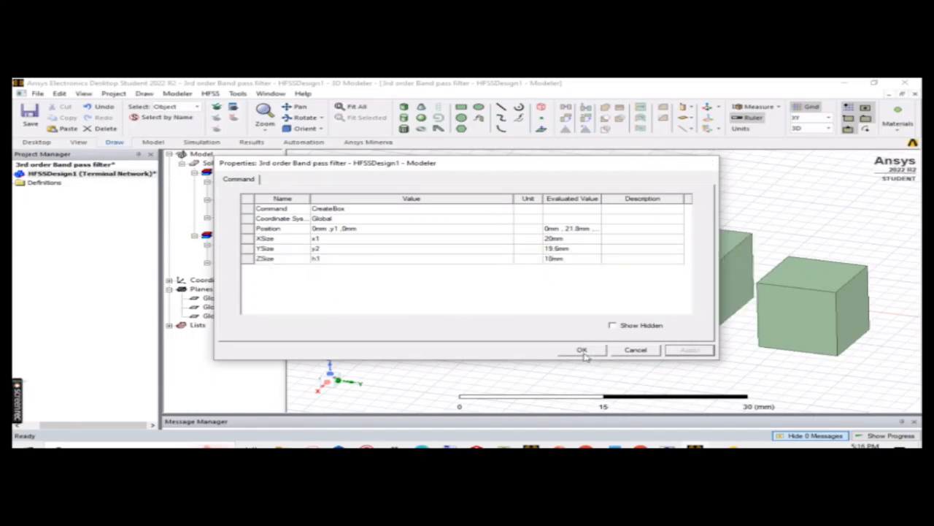
{"action": "left_click", "coordinate": [583, 350]}
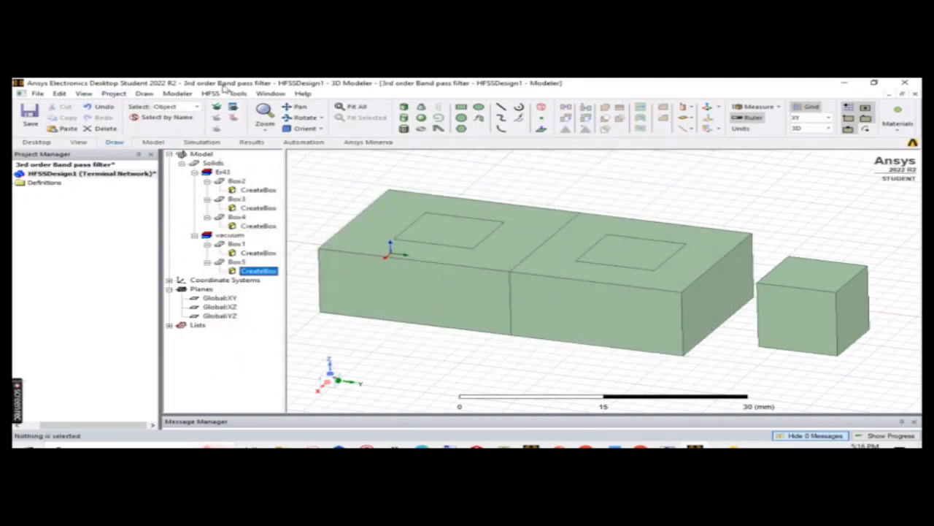
{"action": "left_click", "coordinate": [144, 93]}
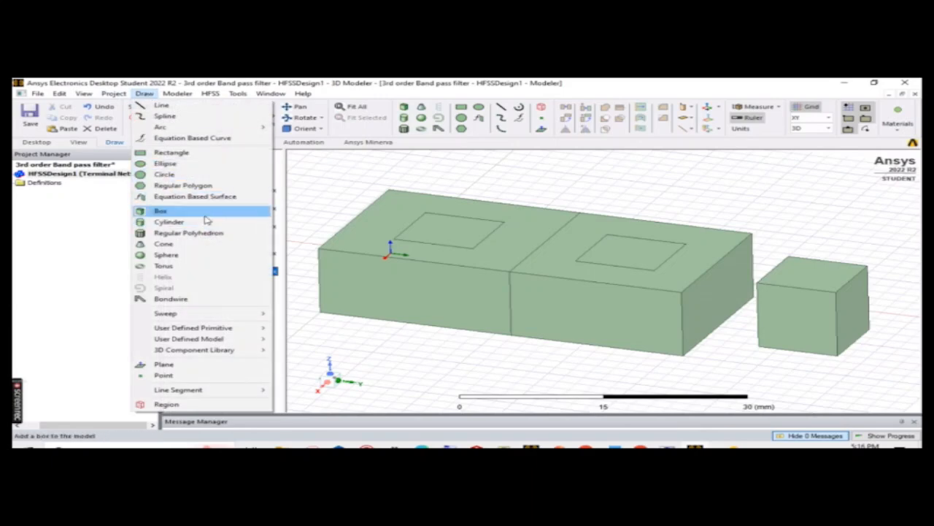
{"action": "left_click", "coordinate": [207, 211]}
{"action": "left_click", "coordinate": [678, 182]}
{"action": "left_click", "coordinate": [763, 212]}
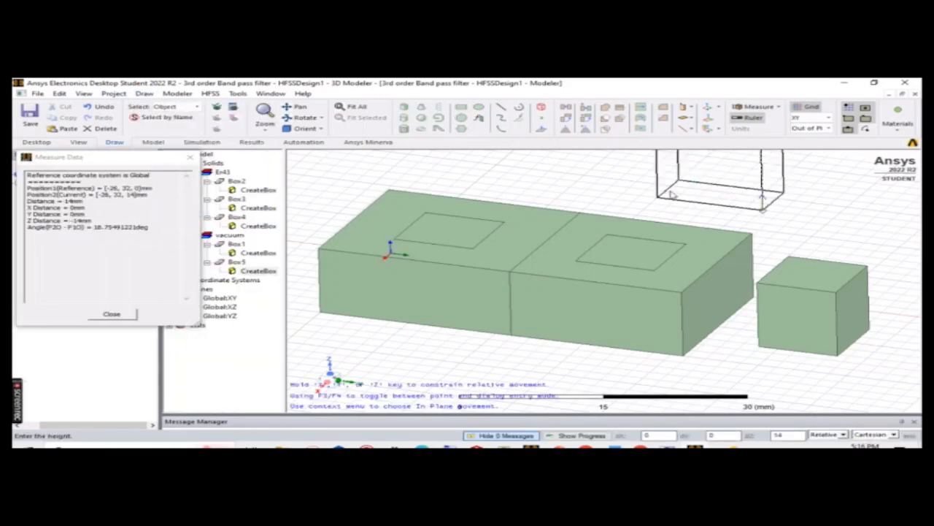
{"action": "left_click", "coordinate": [739, 196]}
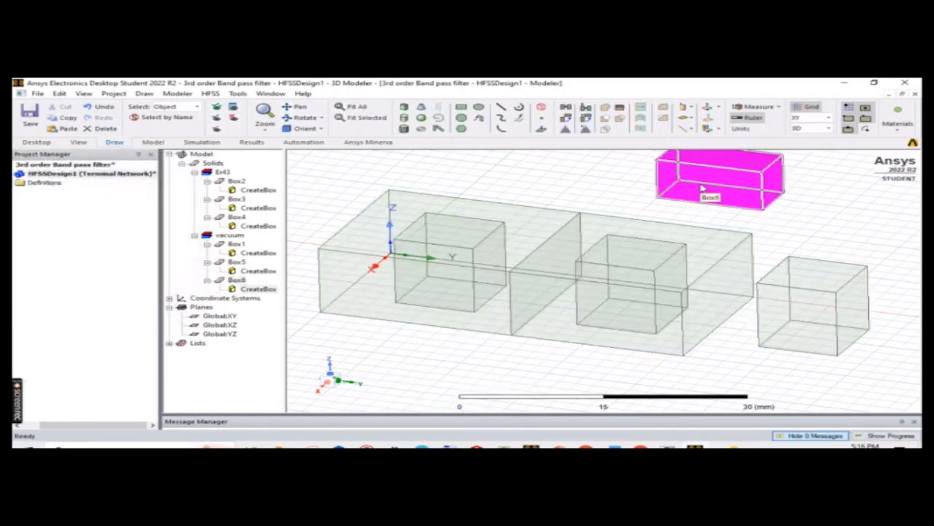
- Set the position of the newly drawn Box6 to 0mm, y1+y2, 0mm
{"action": "double_click", "coordinate": [253, 290]}
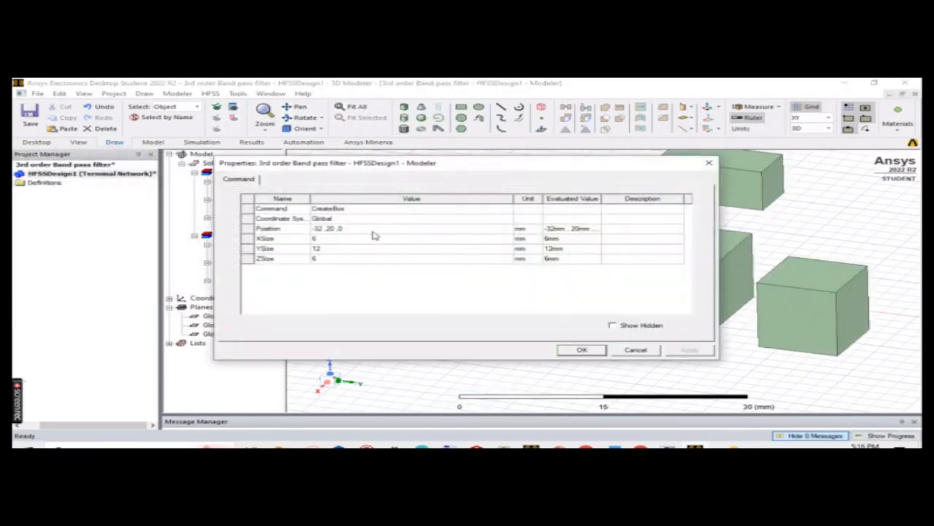
{"action": "left_click", "coordinate": [374, 229]}
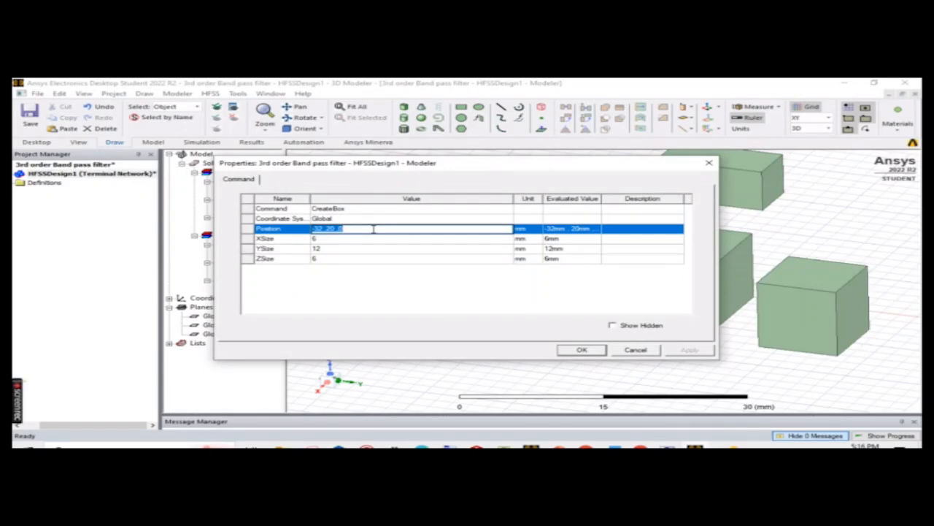
{"action": "key", "text": "BackSpace"}
{"action": "type", "text": "0mm ,y1"}
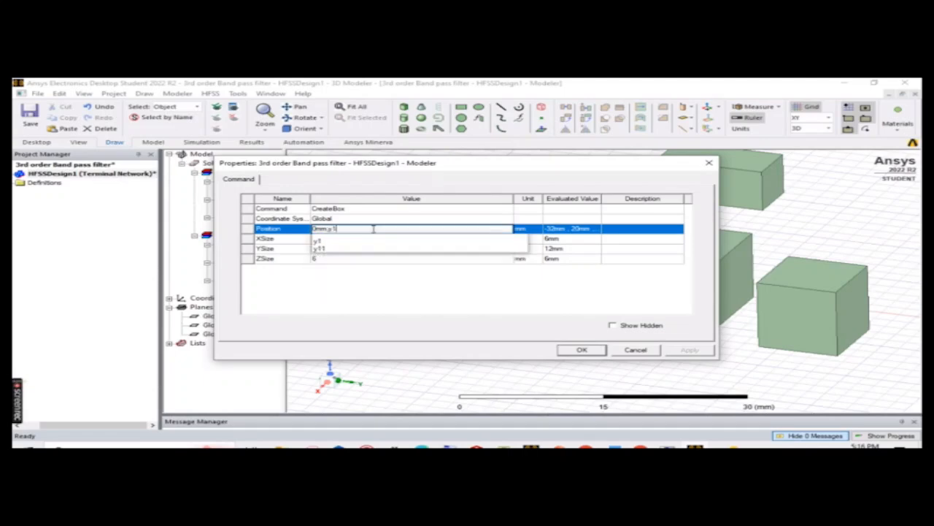
{"action": "type", "text": "+y2 ,"}
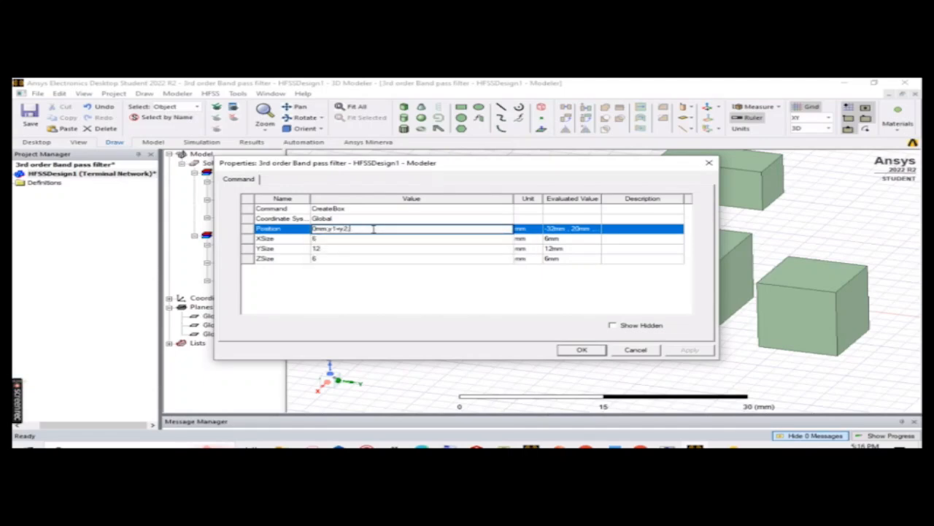
{"action": "type", "text": "0mm"}
{"action": "left_click", "coordinate": [354, 249]}
- Set Box6's X size to x1, Y size to y1 and Z size to h1, and apply the dimensions
{"action": "left_click", "coordinate": [353, 240]}
{"action": "left_click", "coordinate": [353, 239]}
{"action": "key", "text": "BackSpace"}
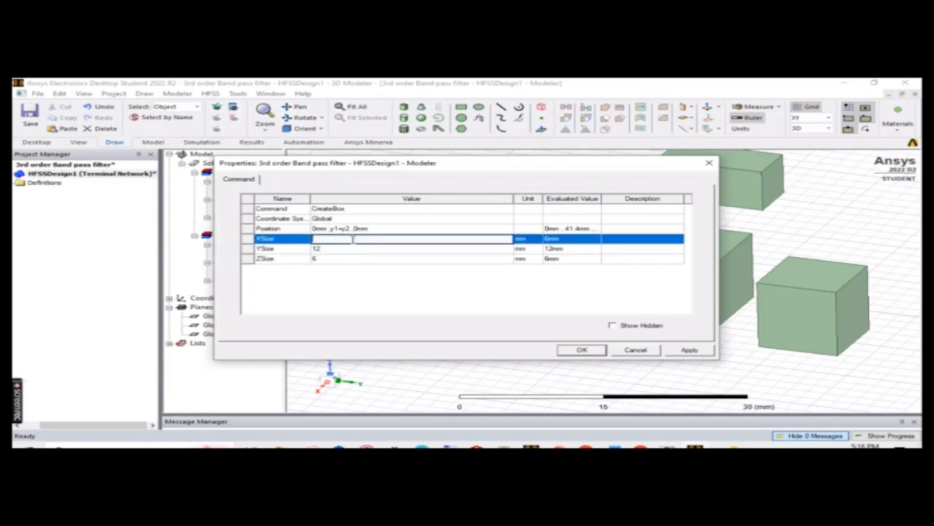
{"action": "type", "text": "x1"}
{"action": "left_click", "coordinate": [341, 284]}
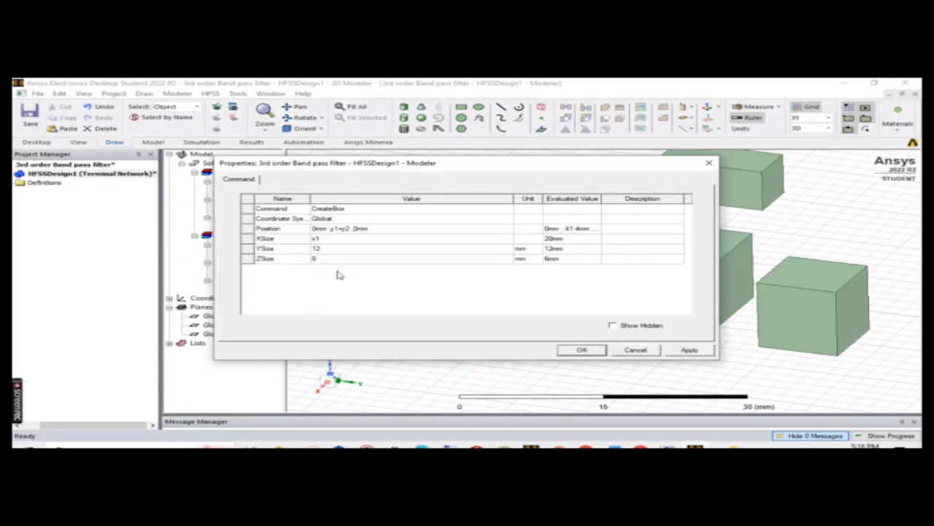
{"action": "double_click", "coordinate": [333, 249]}
{"action": "key", "text": "BackSpace"}
{"action": "type", "text": "y1"}
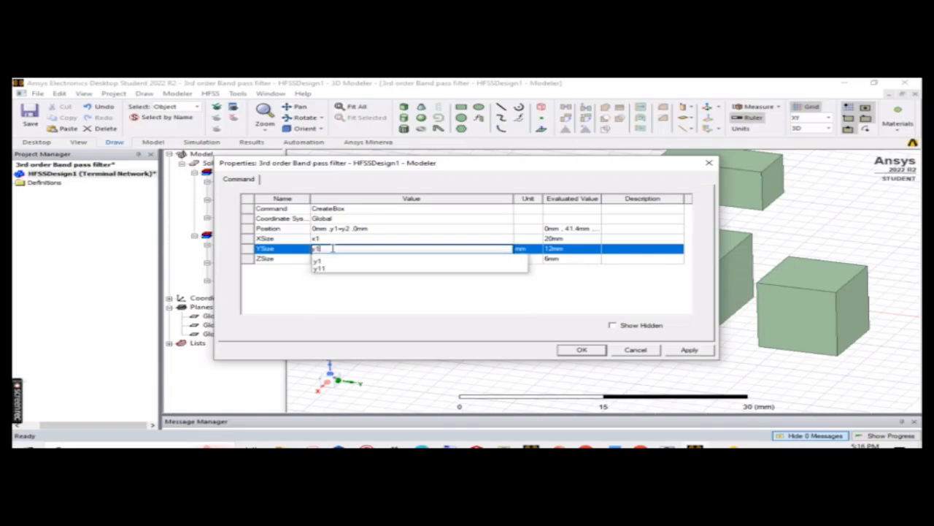
{"action": "left_click", "coordinate": [330, 285]}
{"action": "double_click", "coordinate": [328, 260]}
{"action": "key", "text": "BackSpace"}
{"action": "type", "text": "h1"}
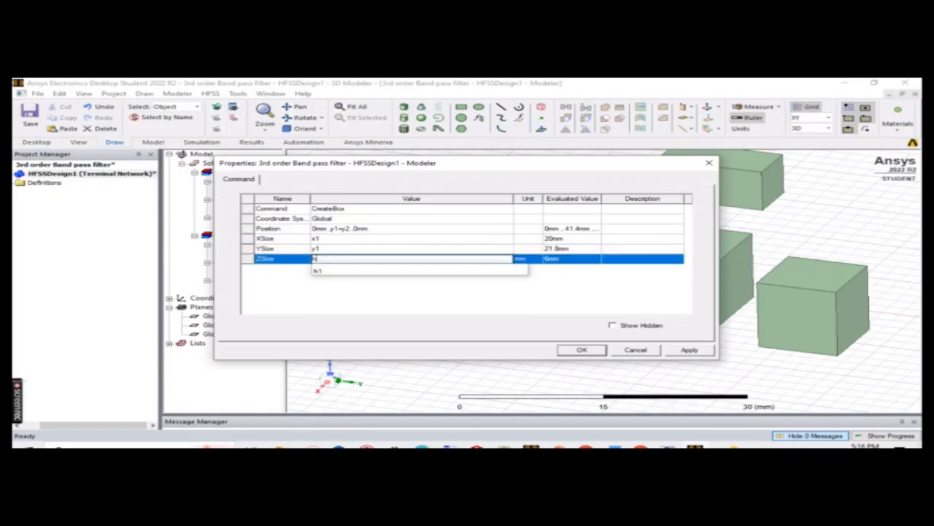
{"action": "left_click", "coordinate": [683, 351]}
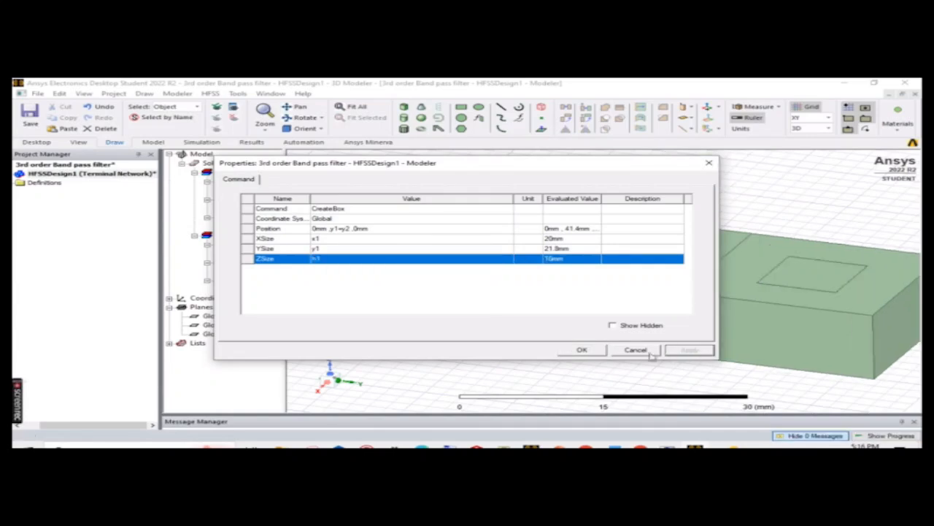
{"action": "left_click", "coordinate": [599, 353]}
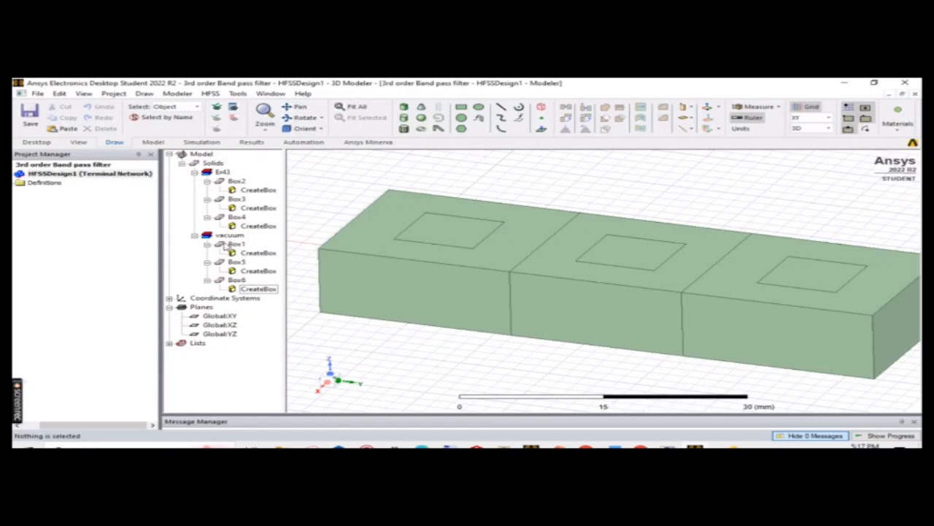
- Unite vacuum boxes Box5 and Box6 into one solid and save the project
{"action": "left_click", "coordinate": [232, 244]}
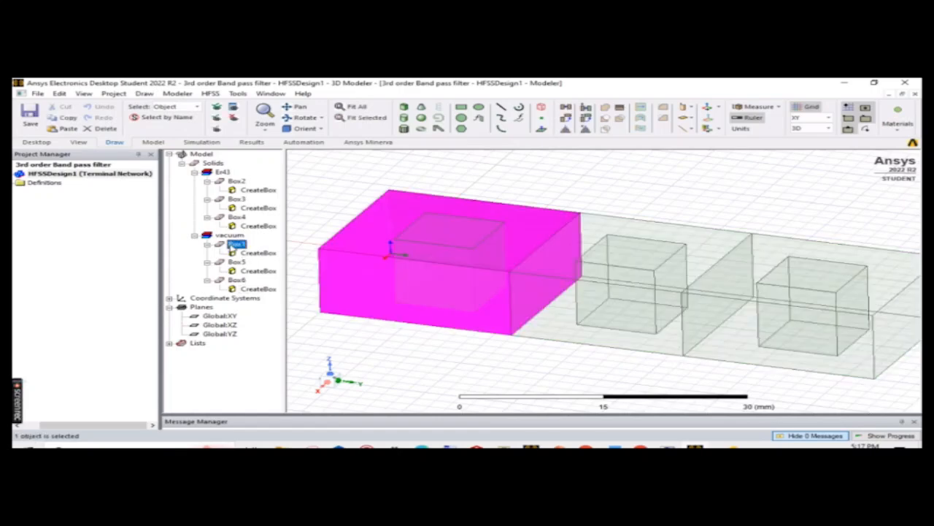
{"action": "left_click", "coordinate": [237, 262]}
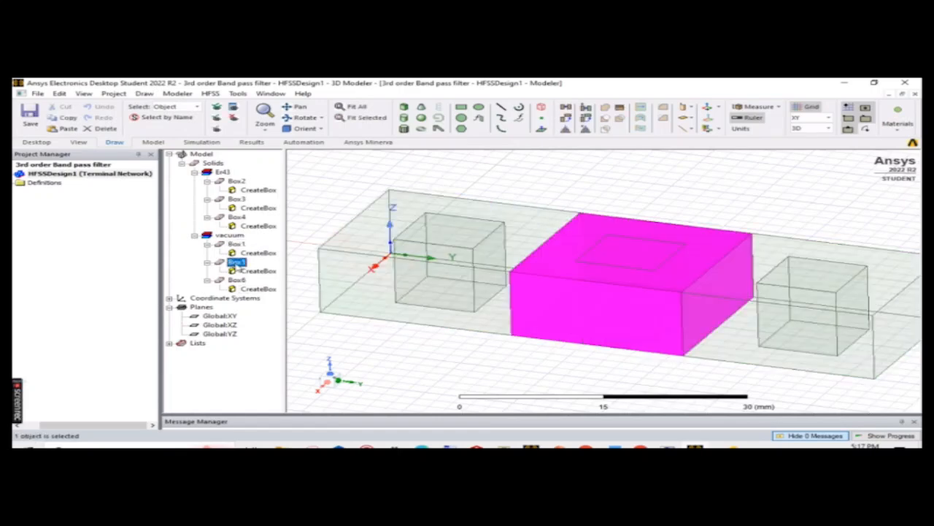
{"action": "left_click", "coordinate": [236, 280], "text": "ctrl"}
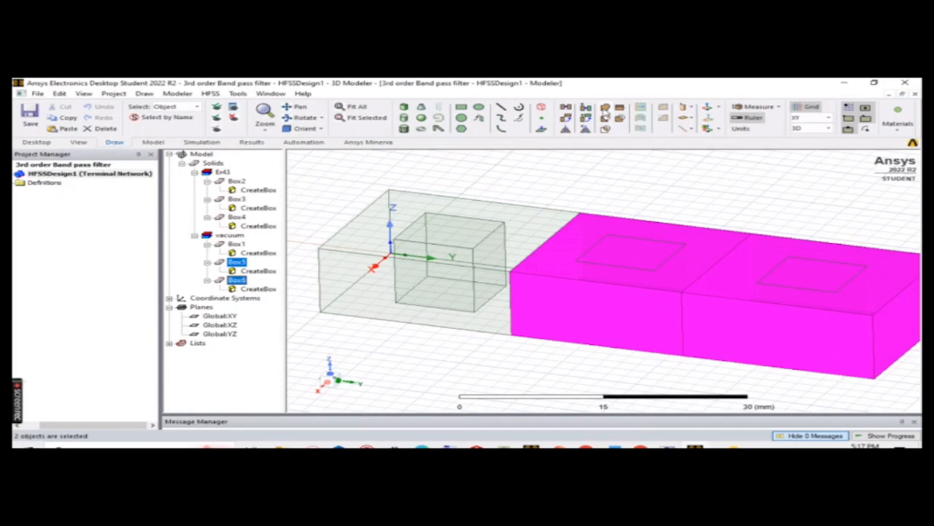
{"action": "left_click", "coordinate": [605, 110]}
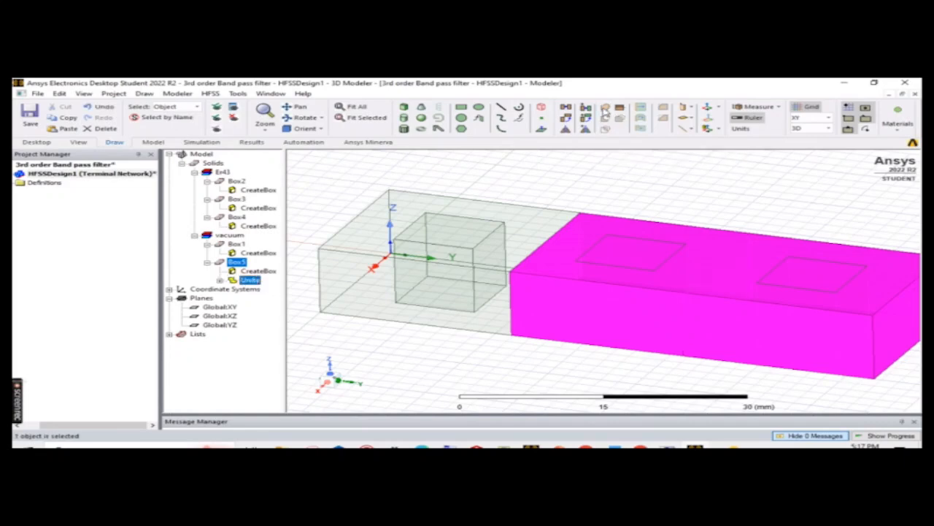
{"action": "left_click", "coordinate": [419, 187]}
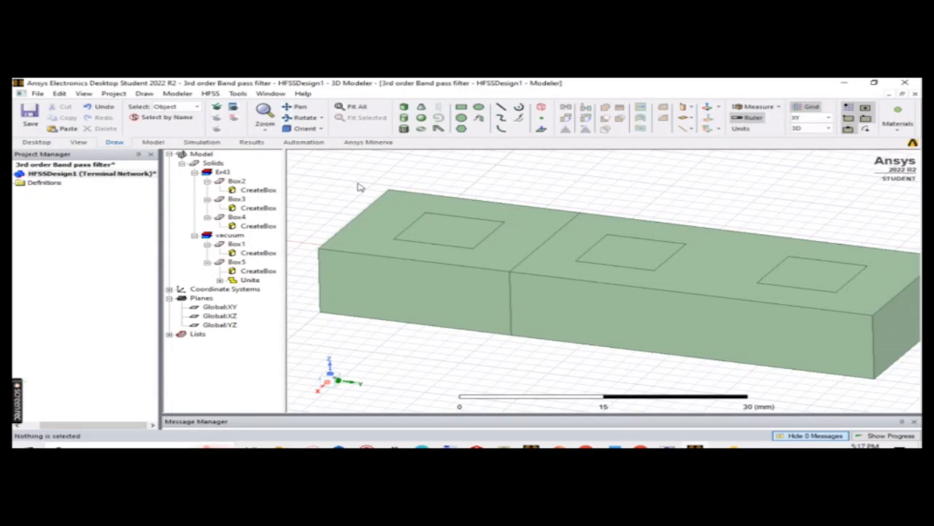
{"action": "key", "text": "ctrl+s"}
{"action": "left_click", "coordinate": [349, 106]}
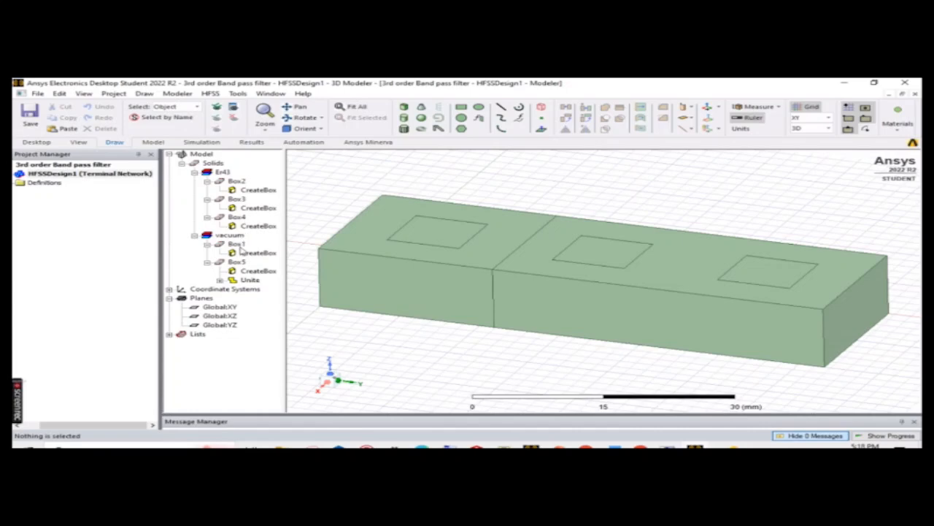
{"action": "left_click", "coordinate": [194, 235]}
{"action": "left_click", "coordinate": [194, 235]}
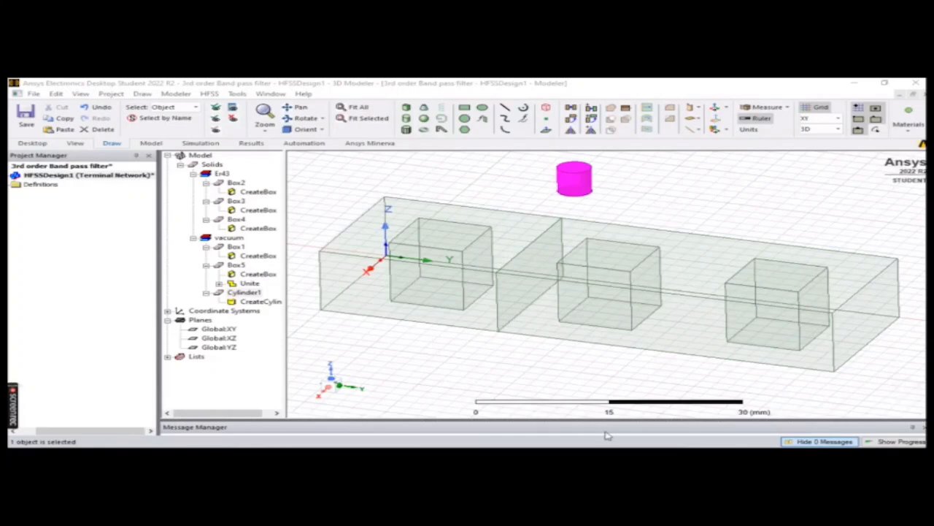
- Set the center position of Cylinder1 to x1/2, y_input, h1
{"action": "double_click", "coordinate": [261, 302]}
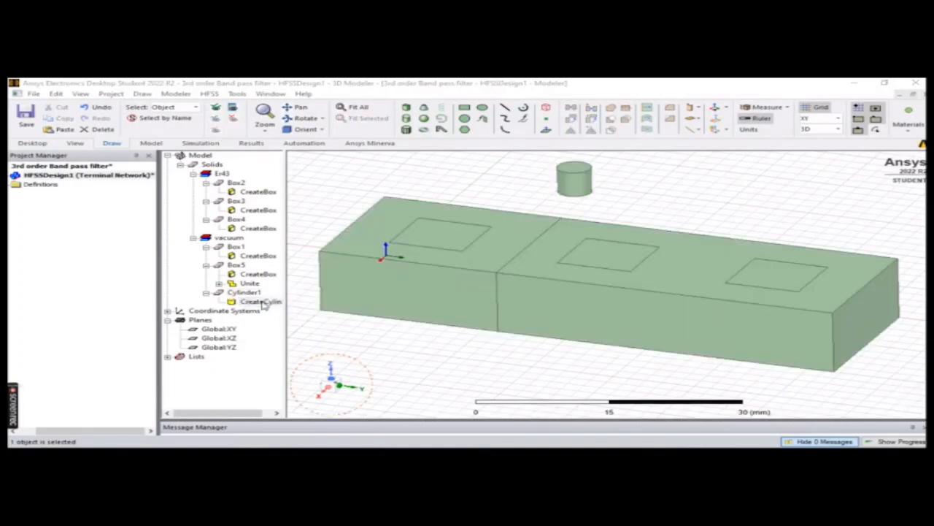
{"action": "left_click", "coordinate": [380, 241]}
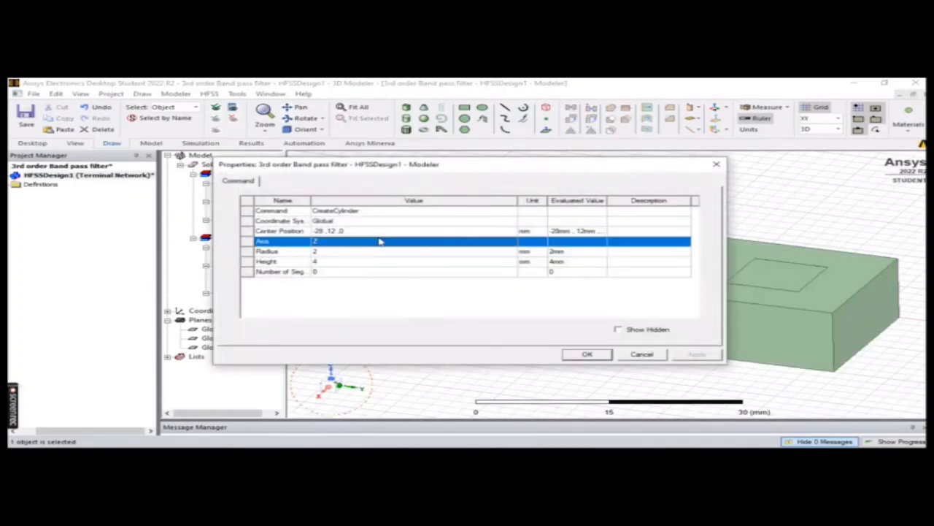
{"action": "left_click", "coordinate": [381, 231]}
{"action": "key", "text": "BackSpace"}
{"action": "key", "text": "BackSpace"}
{"action": "key", "text": "BackSpace"}
{"action": "key", "text": "BackSpace"}
{"action": "key", "text": "BackSpace"}
{"action": "key", "text": "BackSpace"}
{"action": "key", "text": "BackSpace"}
{"action": "key", "text": "BackSpace"}
{"action": "key", "text": "BackSpace"}
{"action": "key", "text": "BackSpace"}
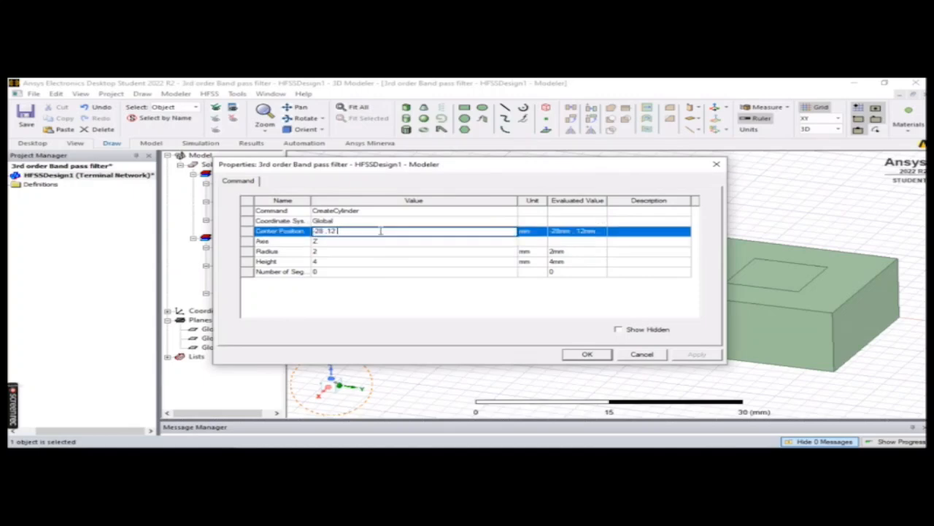
{"action": "type", "text": "-1/2,y"}
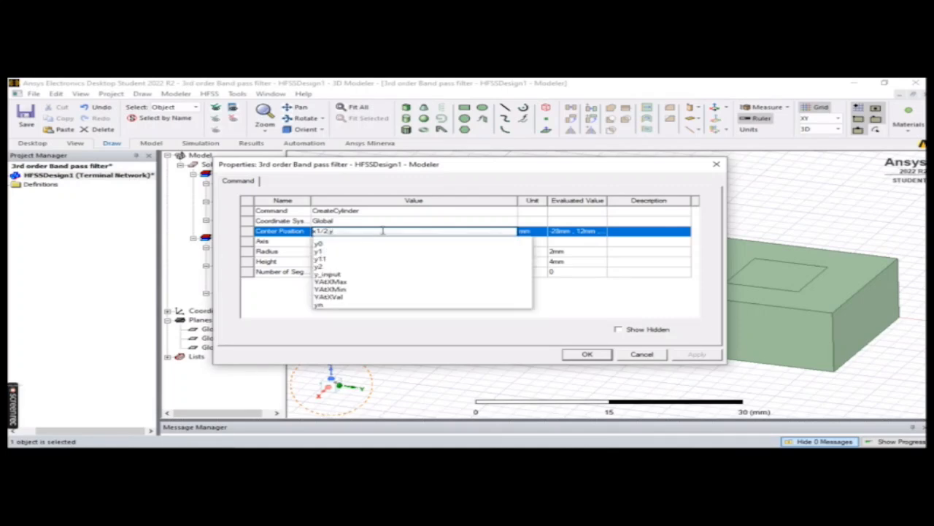
{"action": "type", "text": "_input"}
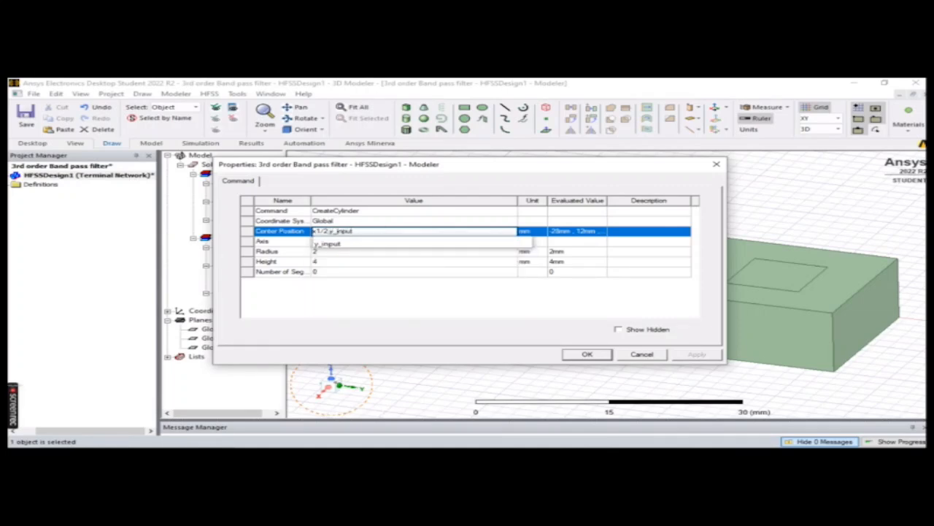
{"action": "type", "text": ",h1"}
{"action": "key", "text": "Return"}
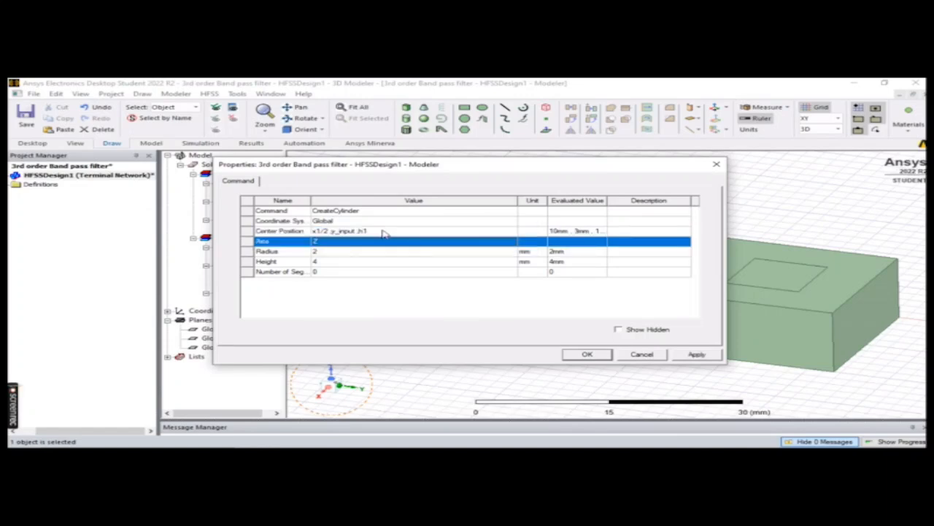
- Set the cylinder's radius to a new length variable r_input2 with the value 2.3mm
{"action": "left_click", "coordinate": [364, 254]}
{"action": "left_click", "coordinate": [365, 253]}
{"action": "type", "text": "r_input2"}
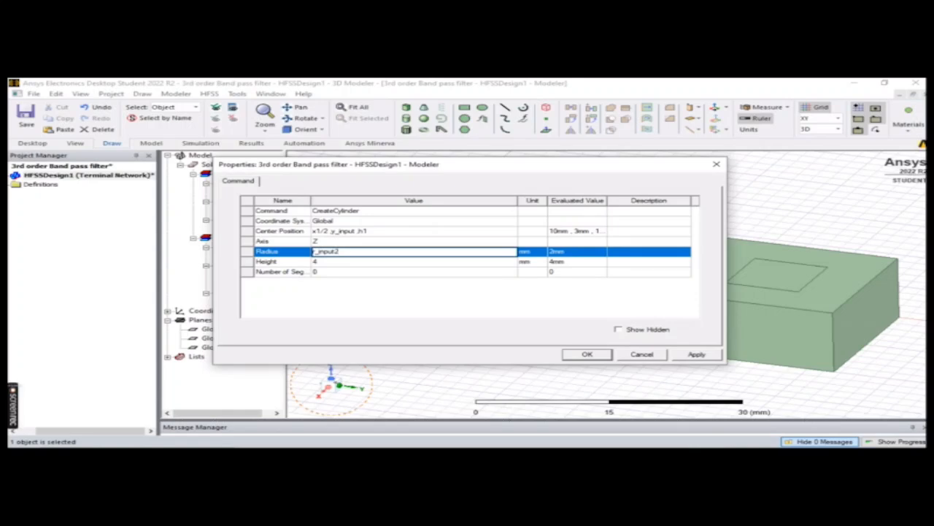
{"action": "key", "text": "Return"}
{"action": "type", "text": "2.3mm"}
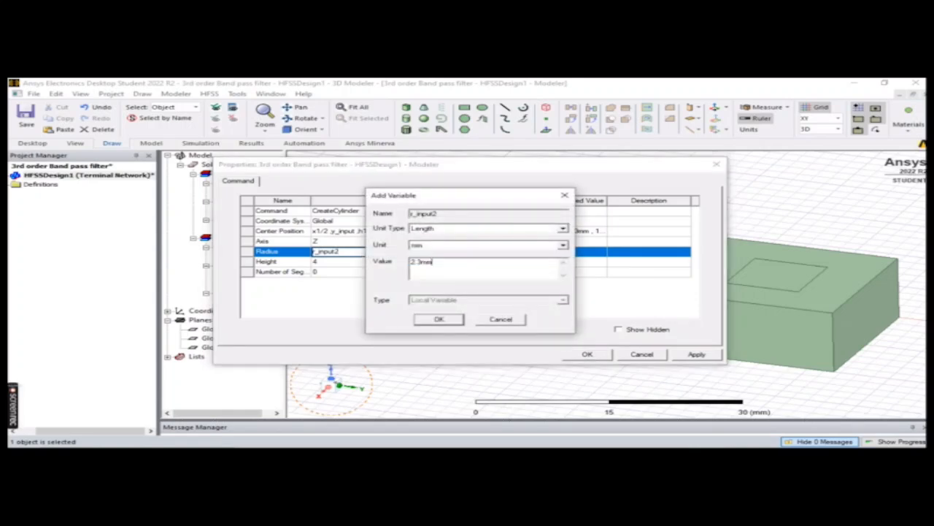
{"action": "key", "text": "Return"}
- Set the cylinder's height to a new length variable h_input2 of 3mm, apply the properties, and save the project
{"action": "key", "text": "BackSpace"}
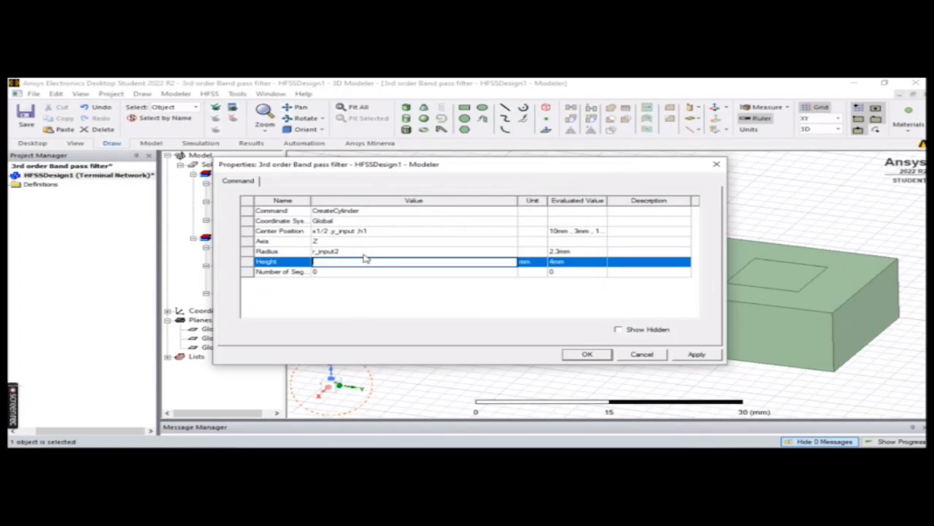
{"action": "type", "text": "h_input2"}
{"action": "key", "text": "Return"}
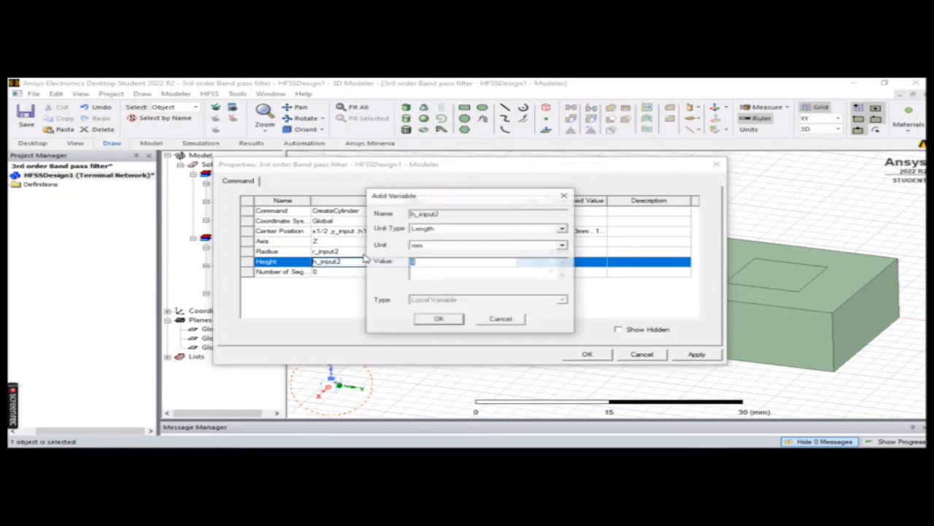
{"action": "type", "text": "3mm"}
{"action": "key", "text": "Return"}
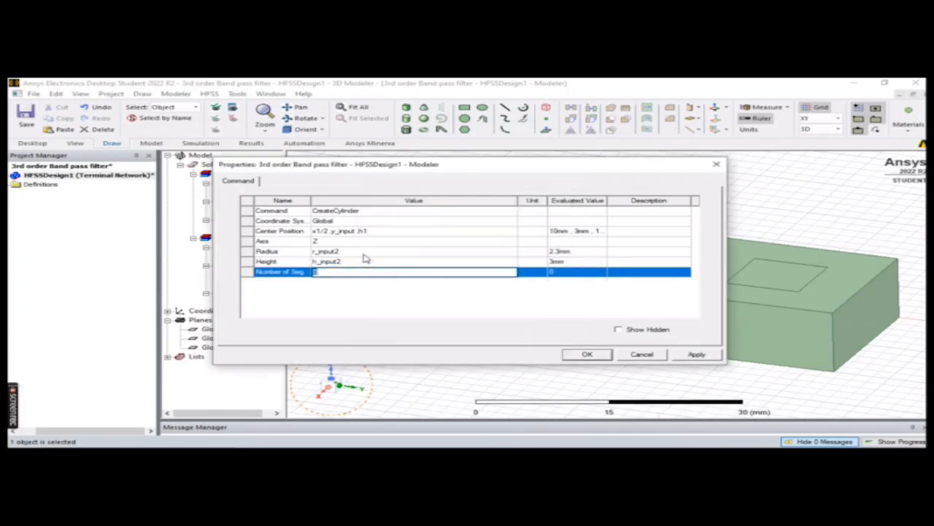
{"action": "left_click", "coordinate": [696, 355]}
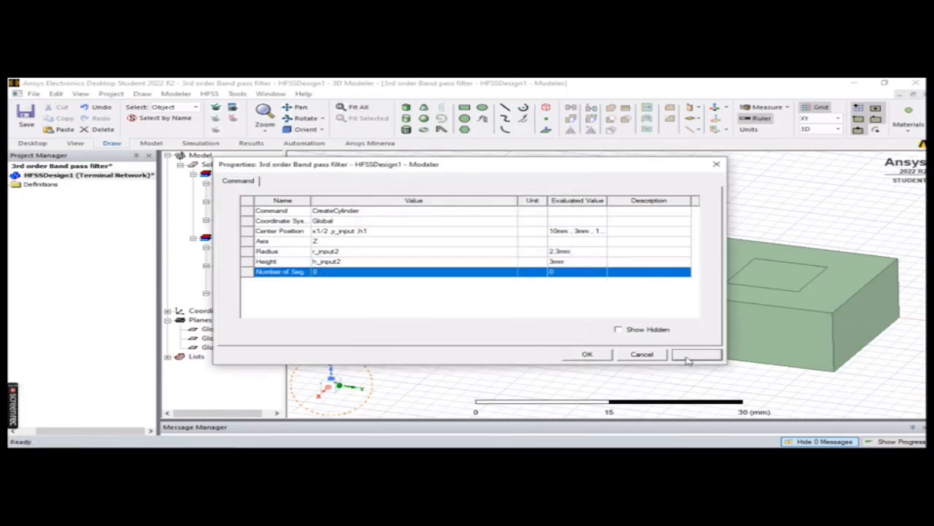
{"action": "left_click", "coordinate": [589, 354]}
{"action": "key", "text": "ctrl+s"}
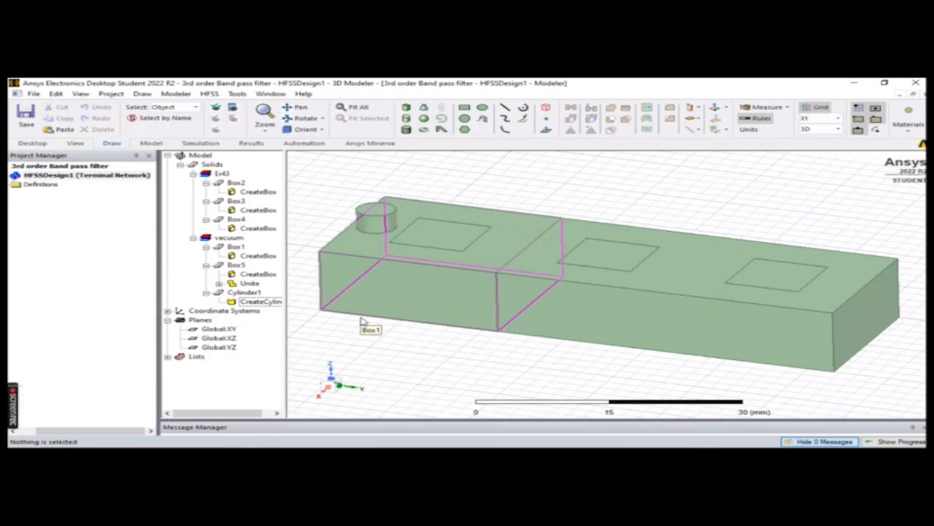
- Draw a second cylinder about 2 mm in radius and 4 mm tall on the XY plane behind the filter boxes
{"action": "left_click", "coordinate": [143, 94]}
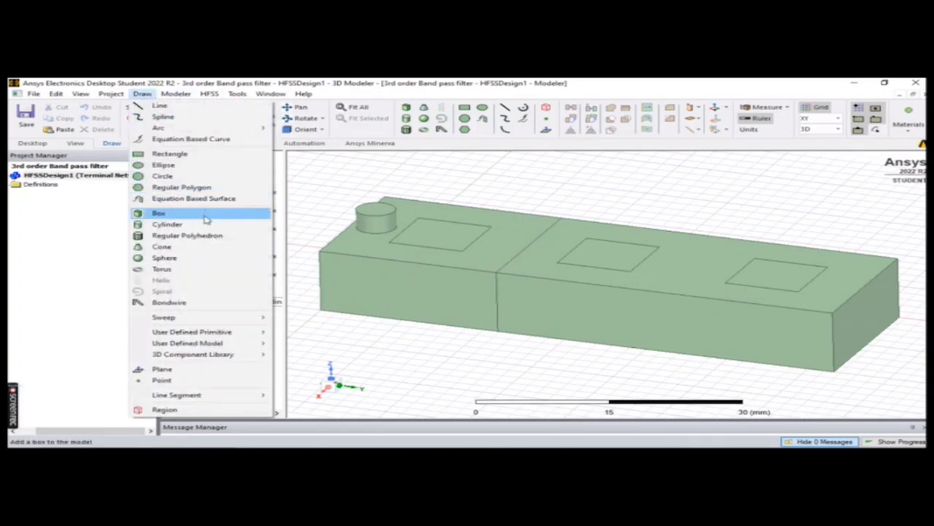
{"action": "left_click", "coordinate": [203, 224]}
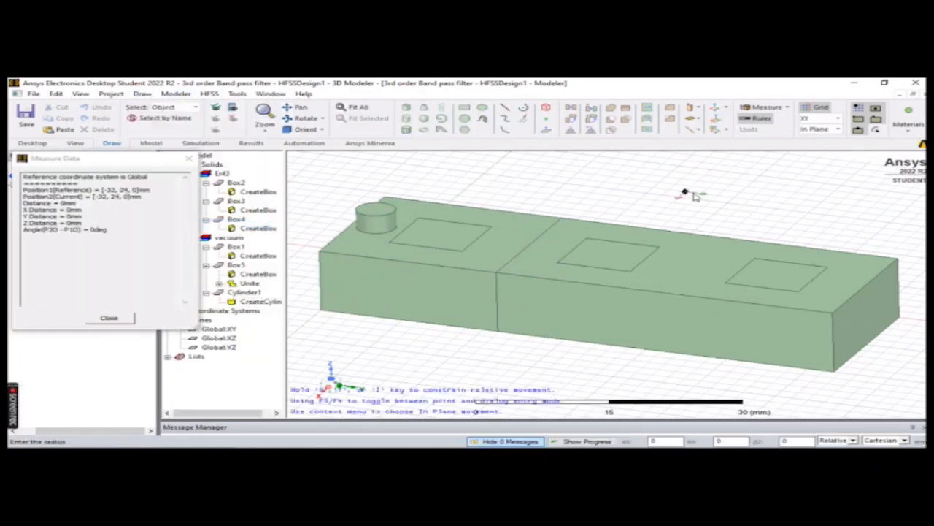
{"action": "left_click", "coordinate": [700, 197]}
{"action": "left_click", "coordinate": [698, 167]}
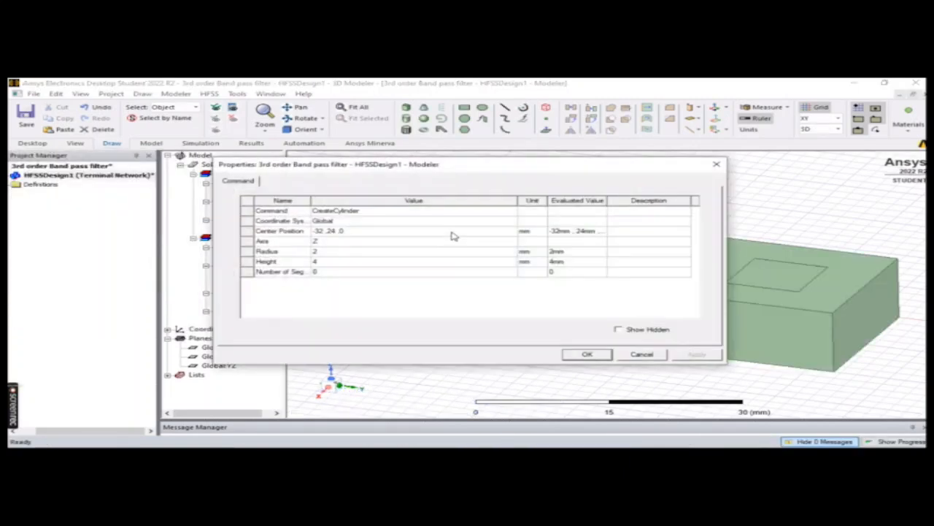
- Set the new cylinder's center position to x1/2, y_input, 0mm and accept the properties
{"action": "left_click", "coordinate": [407, 233]}
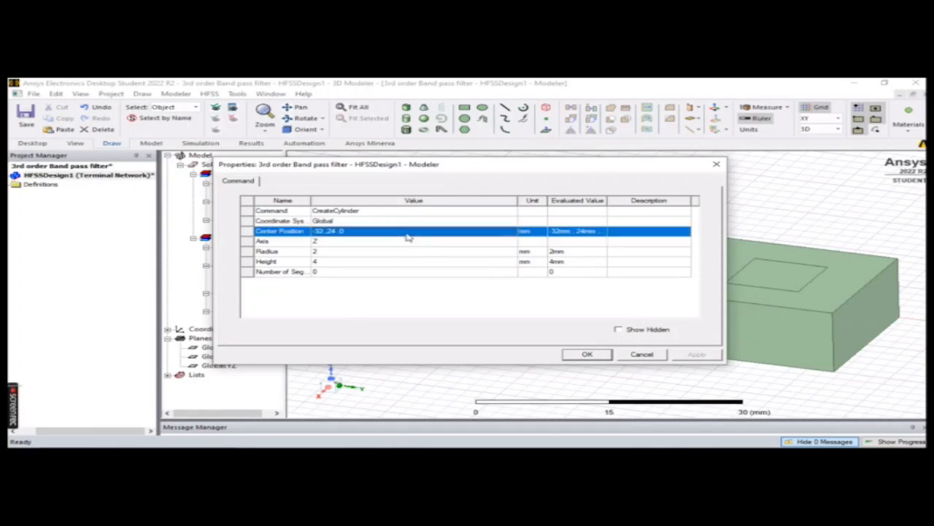
{"action": "key", "text": "BackSpace"}
{"action": "key", "text": "BackSpace"}
{"action": "key", "text": "BackSpace"}
{"action": "key", "text": "BackSpace"}
{"action": "key", "text": "BackSpace"}
{"action": "key", "text": "BackSpace"}
{"action": "type", "text": "x1"}
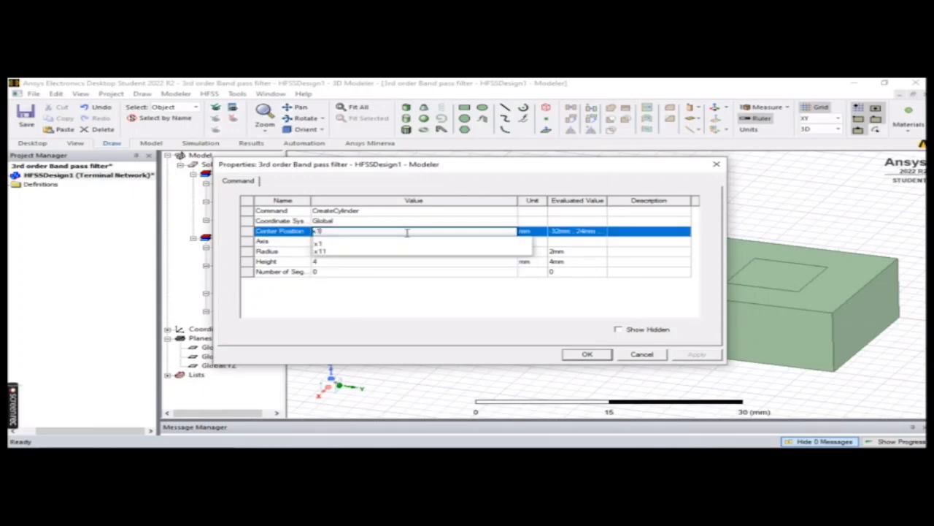
{"action": "type", "text": "/2"}
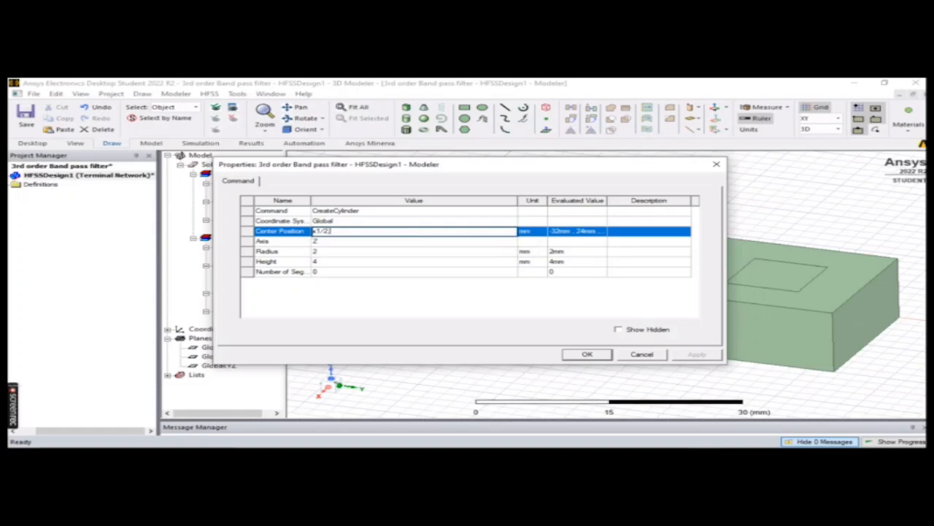
{"action": "type", "text": ",y_inout"}
{"action": "key", "text": "BackSpace"}
{"action": "key", "text": "BackSpace"}
{"action": "key", "text": "BackSpace"}
{"action": "type", "text": "put"}
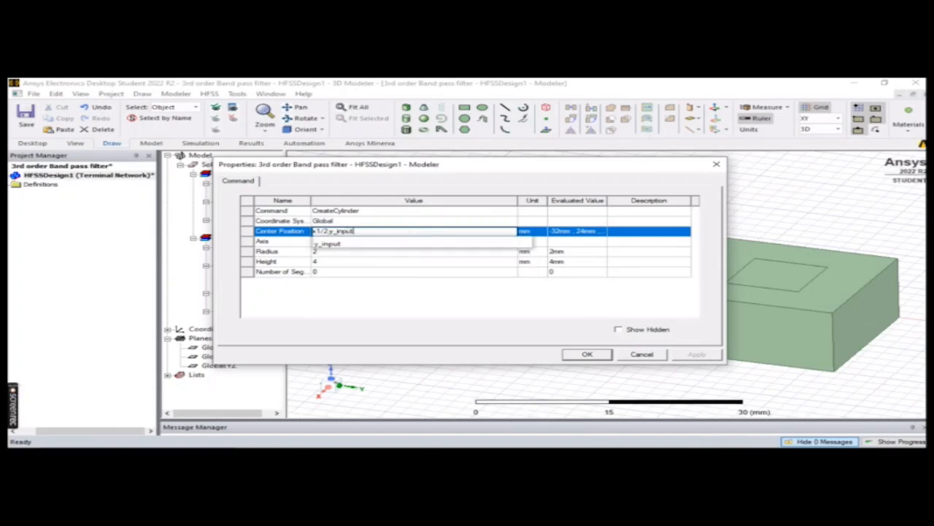
{"action": "type", "text": ",0mm"}
{"action": "left_click", "coordinate": [408, 239]}
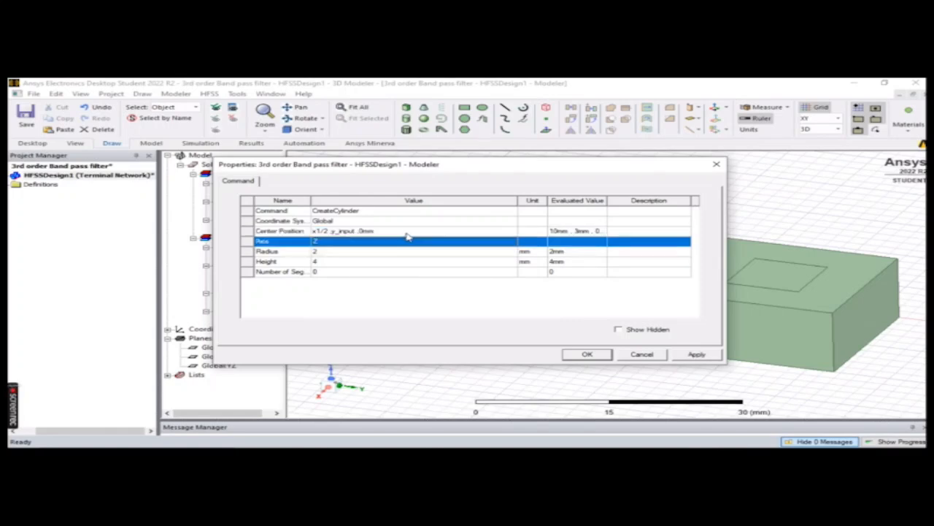
{"action": "key", "text": "Return"}
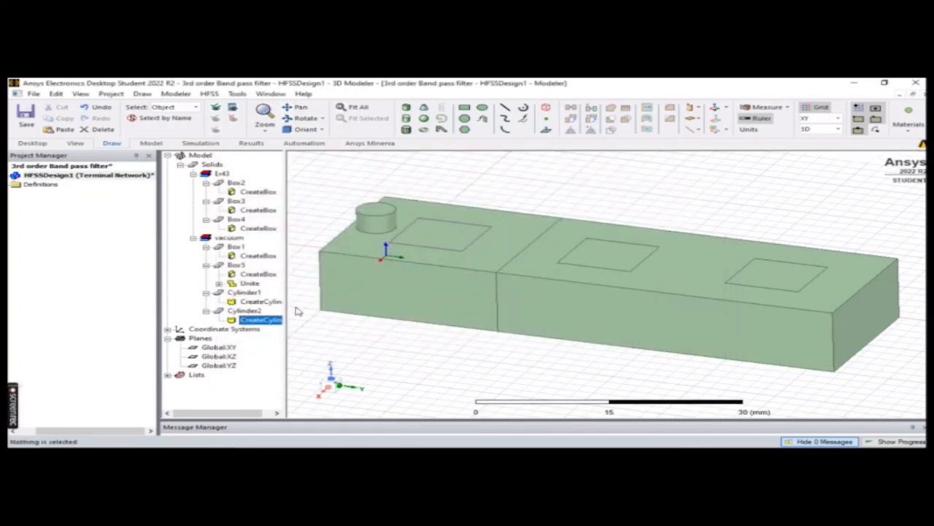
- Set Cylinder2's radius to a new length variable r_input1 with the value 0.46mm
{"action": "double_click", "coordinate": [257, 320]}
{"action": "left_click", "coordinate": [344, 252]}
{"action": "left_click", "coordinate": [344, 253]}
{"action": "type", "text": "r"}
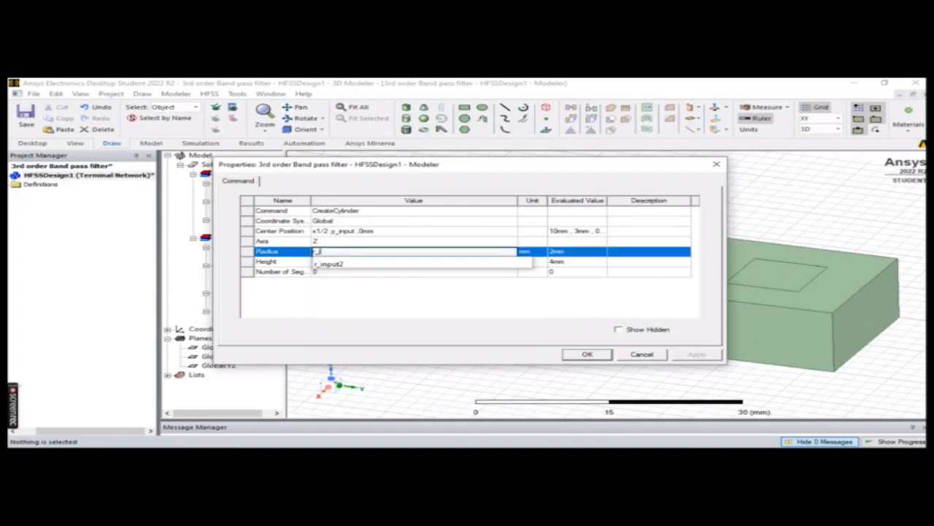
{"action": "type", "text": "_inp"}
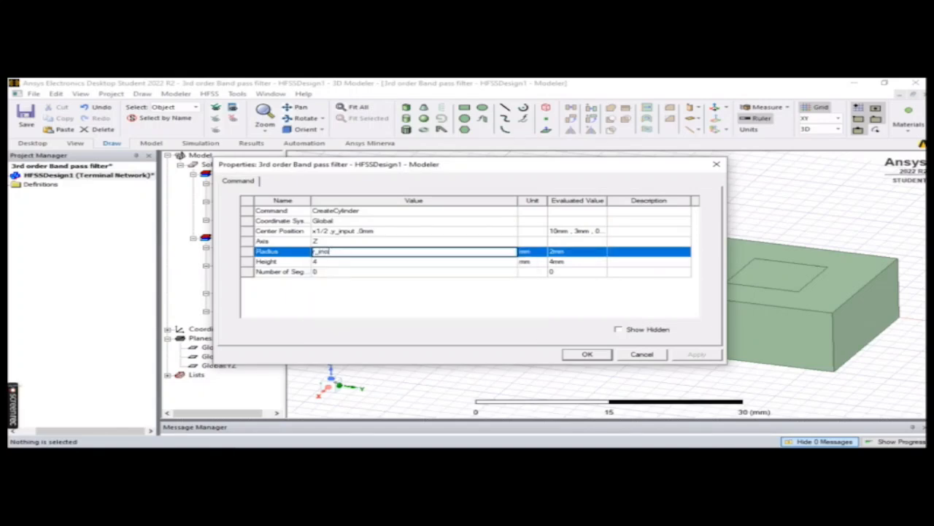
{"action": "type", "text": "ut1"}
{"action": "key", "text": "Return"}
{"action": "type", "text": "0.46mm"}
{"action": "key", "text": "Return"}
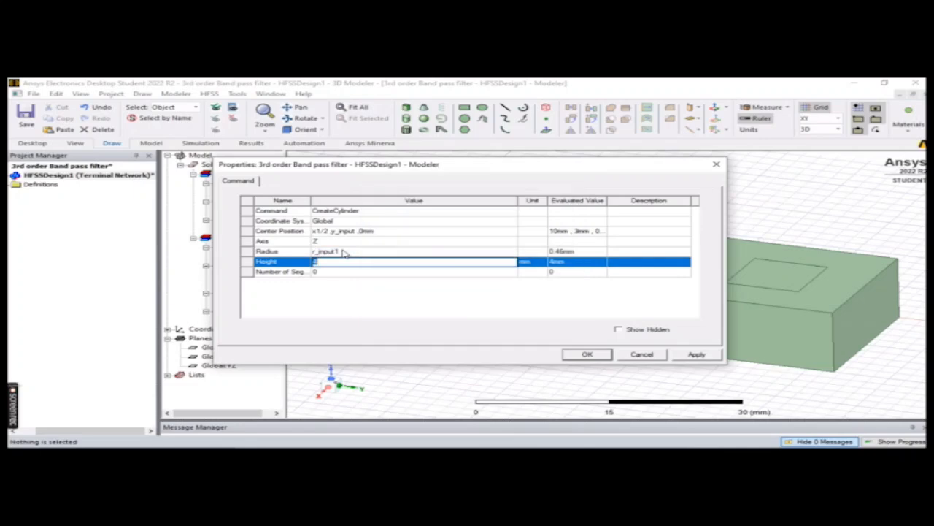
{"action": "left_click", "coordinate": [570, 253]}
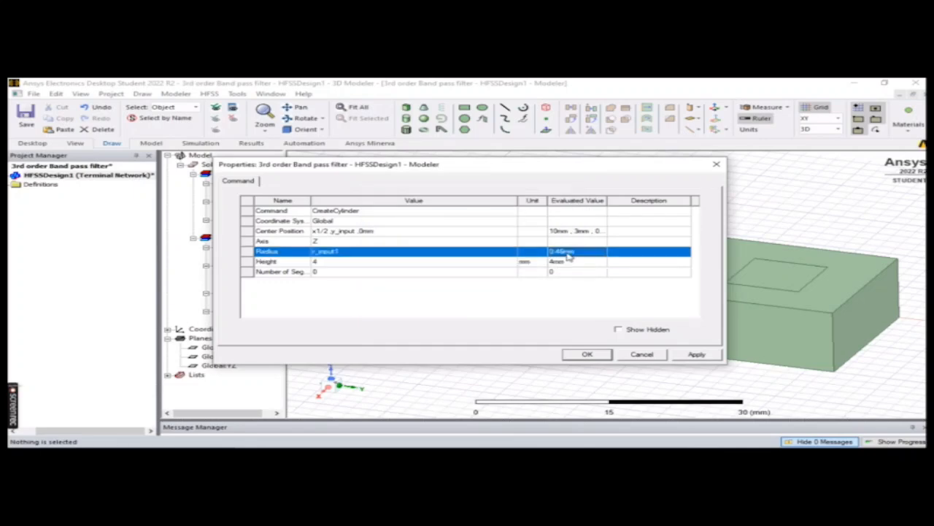
{"action": "left_click", "coordinate": [376, 253]}
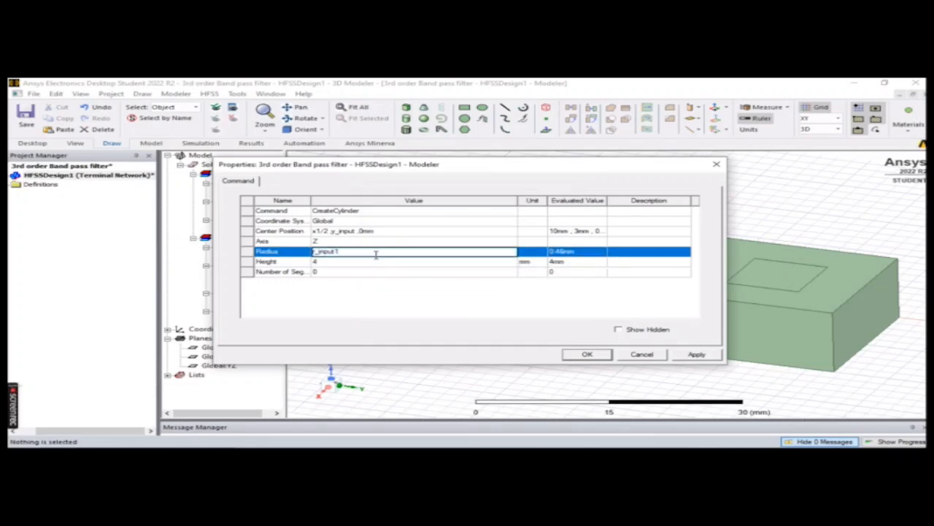
- Set Cylinder2's height to a new length variable h_input1 of 13mm and accept the properties
{"action": "left_click", "coordinate": [381, 260]}
{"action": "type", "text": "h_input1"}
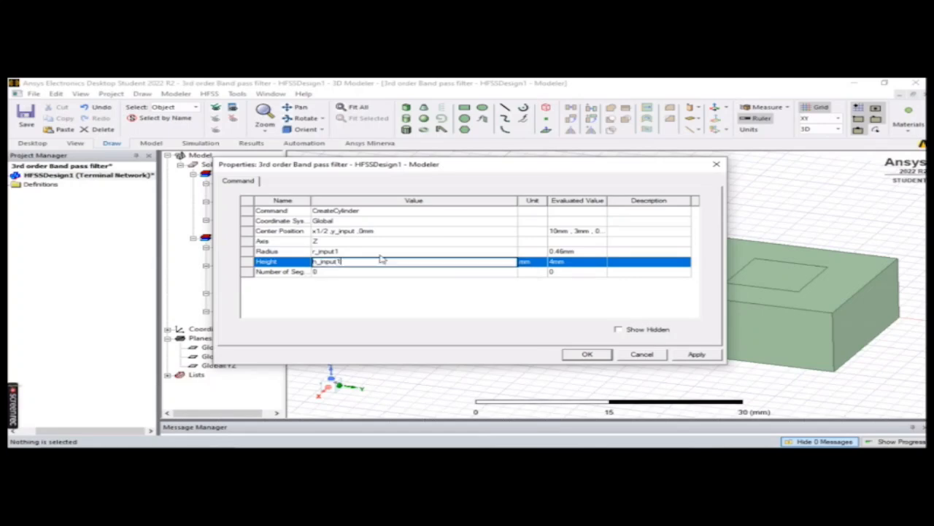
{"action": "key", "text": "Return"}
{"action": "type", "text": "13mm"}
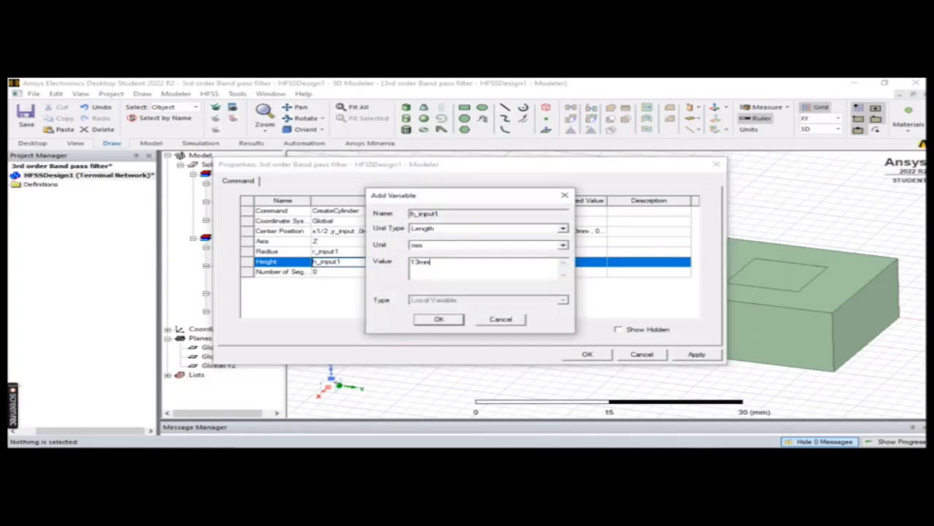
{"action": "key", "text": "Return"}
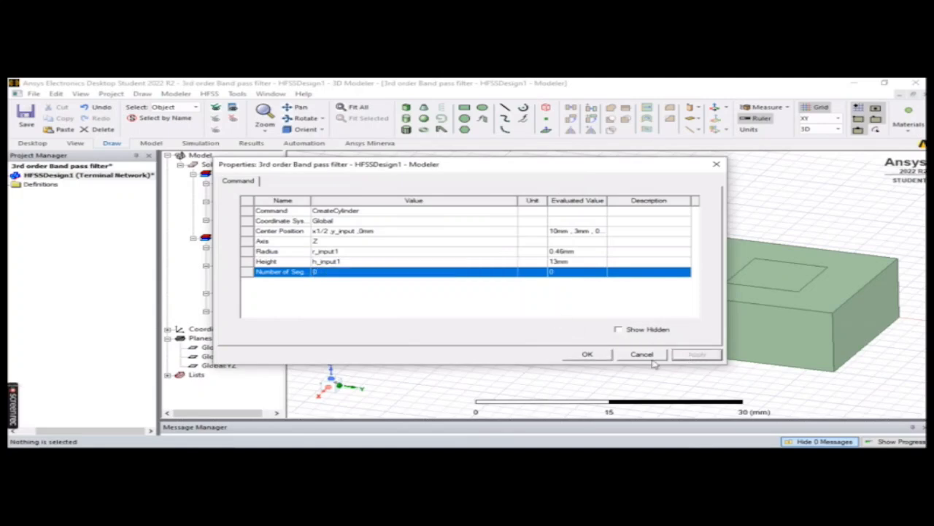
{"action": "left_click", "coordinate": [588, 354]}
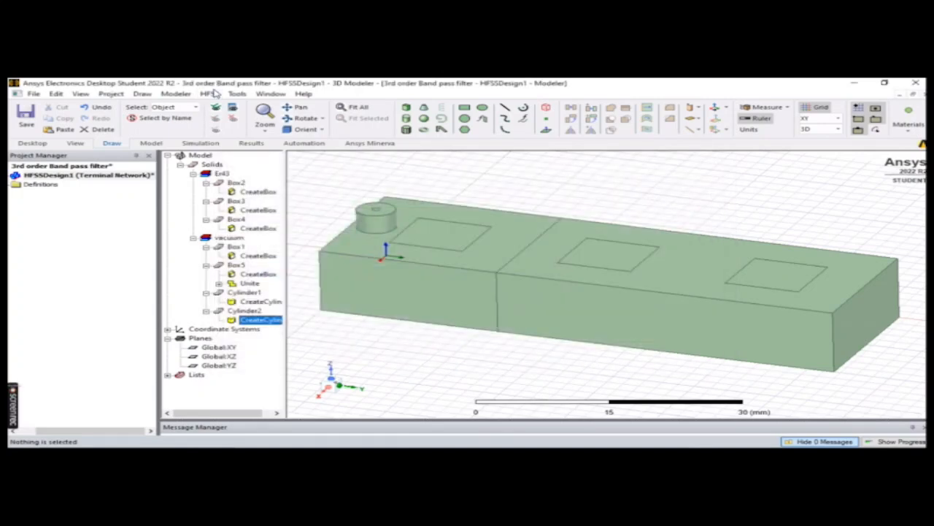
- Change the design variable r_input1 to 0.64 mm, apply the design properties, and save the project
{"action": "left_click", "coordinate": [209, 93]}
{"action": "left_click", "coordinate": [272, 352]}
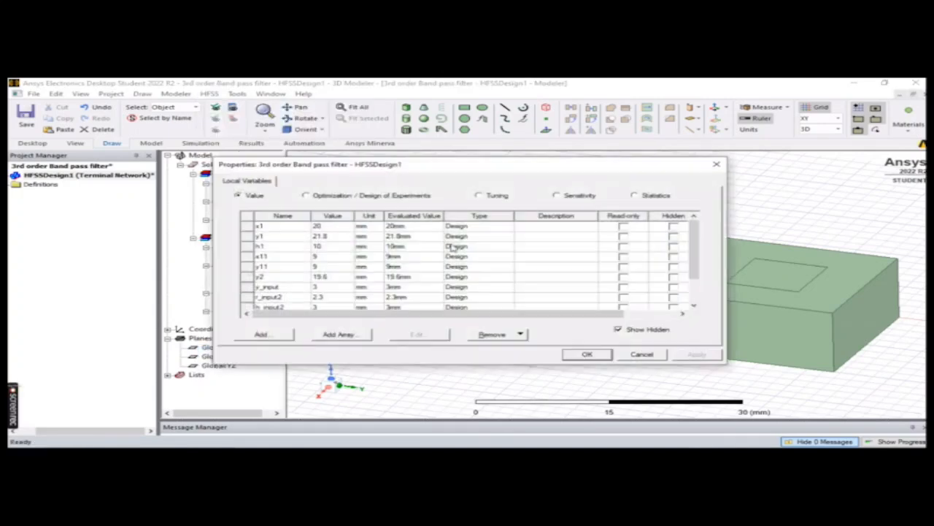
{"action": "left_click_drag", "start_coordinate": [696, 260], "coordinate": [695, 293]}
{"action": "left_click", "coordinate": [315, 287]}
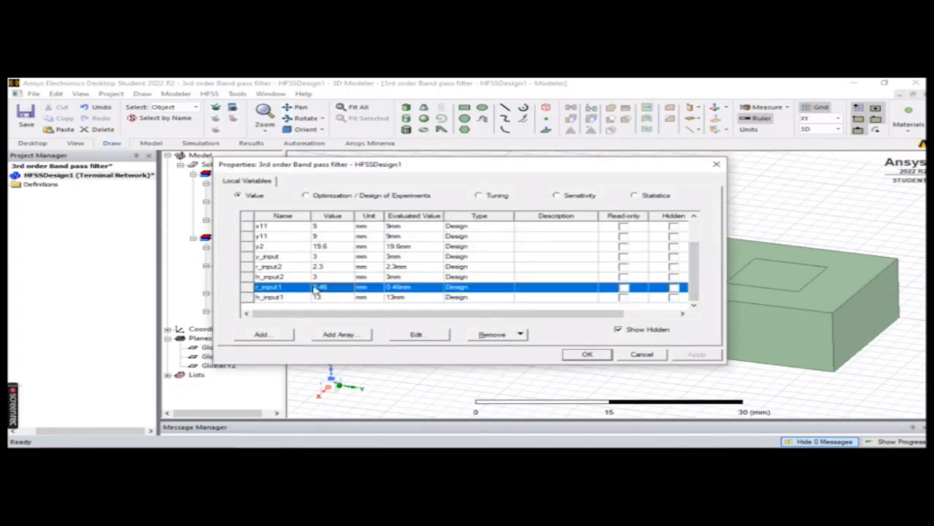
{"action": "left_click", "coordinate": [333, 287]}
{"action": "key", "text": "BackSpace"}
{"action": "key", "text": "BackSpace"}
{"action": "type", "text": "64"}
{"action": "key", "text": "Return"}
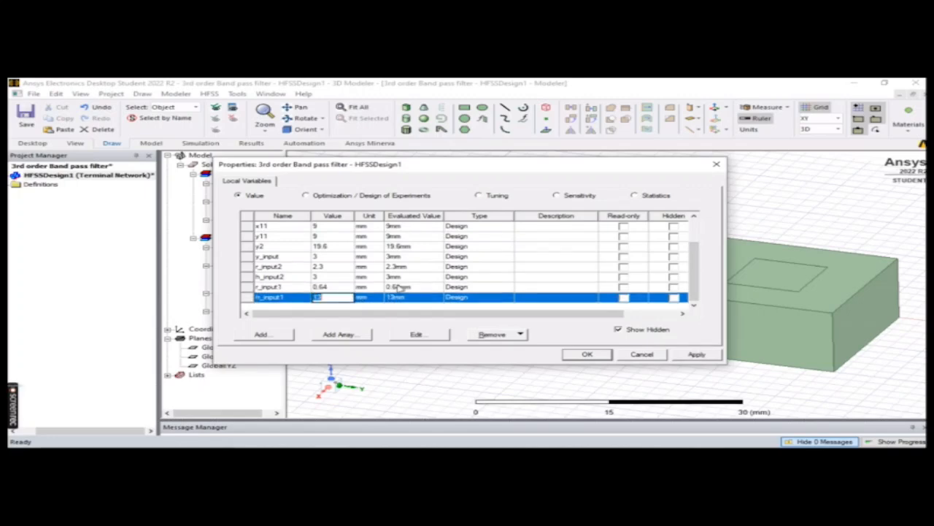
{"action": "left_click", "coordinate": [696, 354]}
{"action": "left_click", "coordinate": [589, 354]}
{"action": "left_click", "coordinate": [507, 373]}
{"action": "key", "text": "ctrl+s"}
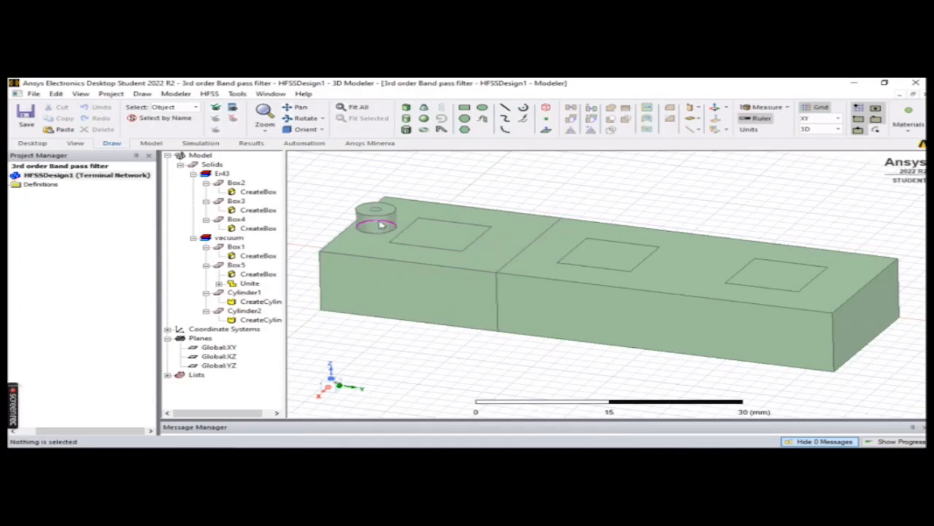
- Draw a third cylinder about 2.83 mm in radius and 2 mm tall on the XY plane behind the filter boxes
{"action": "left_click", "coordinate": [346, 264]}
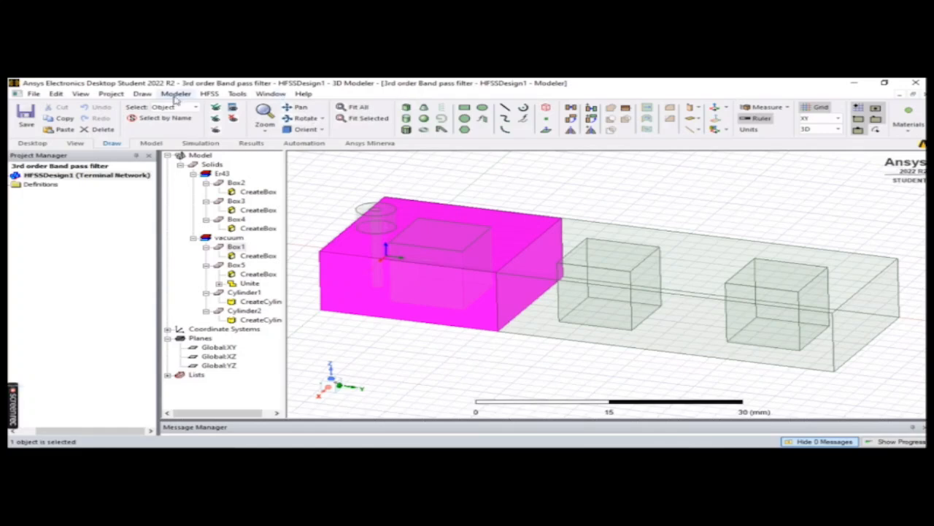
{"action": "left_click", "coordinate": [143, 94]}
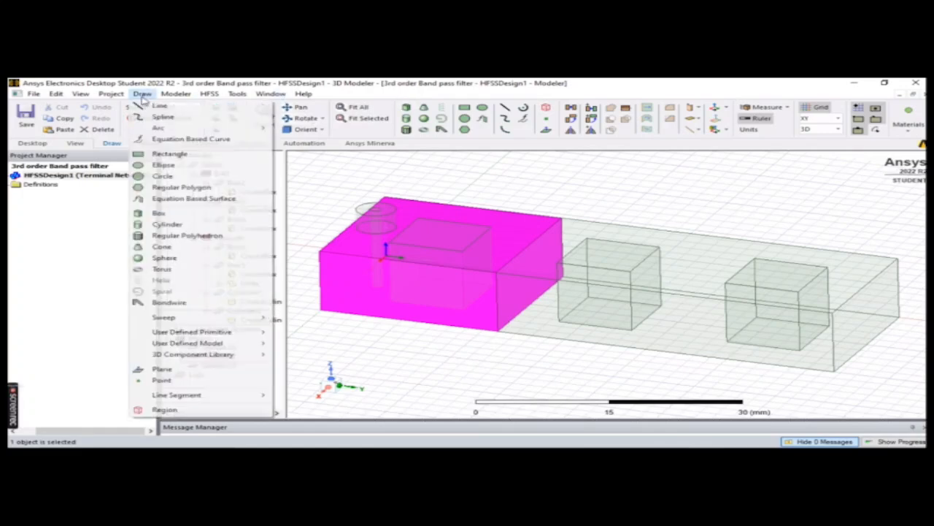
{"action": "left_click", "coordinate": [200, 225]}
{"action": "left_click", "coordinate": [628, 194]}
{"action": "left_click", "coordinate": [649, 199]}
{"action": "left_click", "coordinate": [650, 177]}
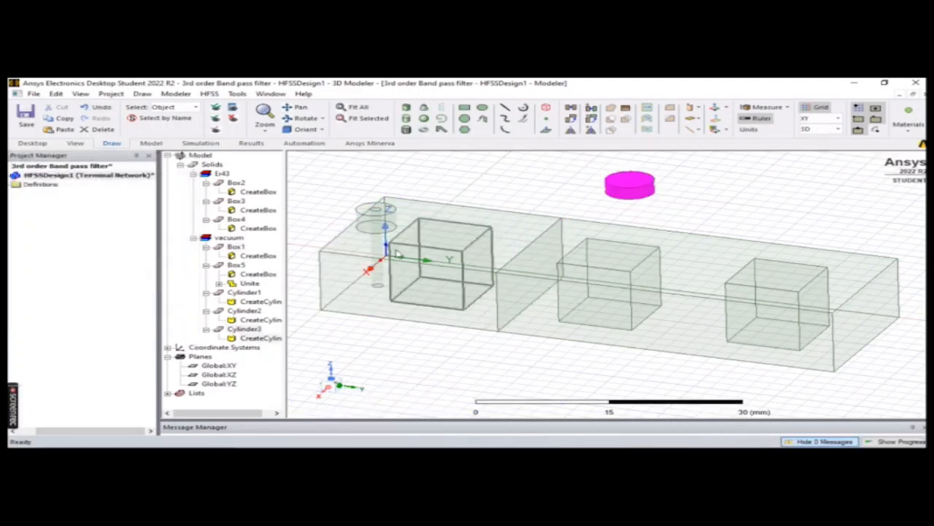
- Set Cylinder3's center position to x1/2, 2*y1+y2-y_input, h1
{"action": "double_click", "coordinate": [261, 339]}
{"action": "left_click", "coordinate": [406, 232]}
{"action": "left_click", "coordinate": [449, 231]}
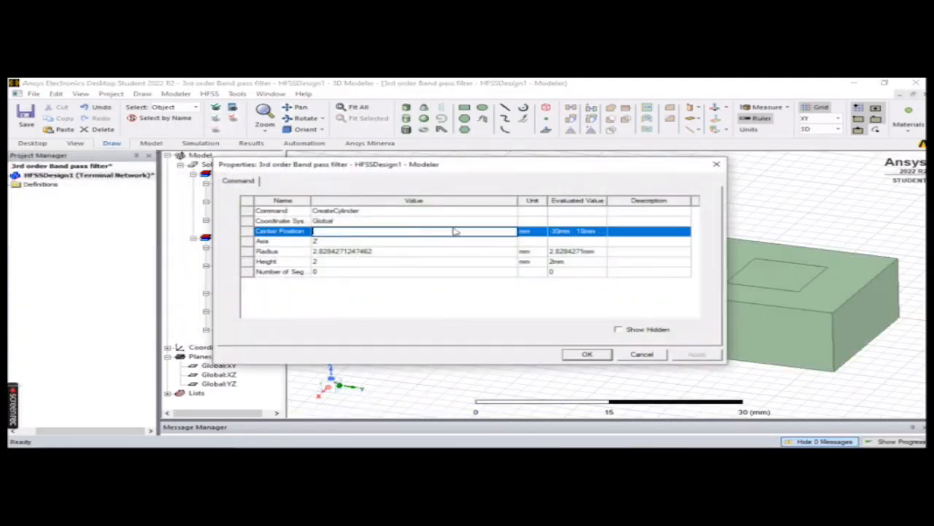
{"action": "type", "text": "x1"}
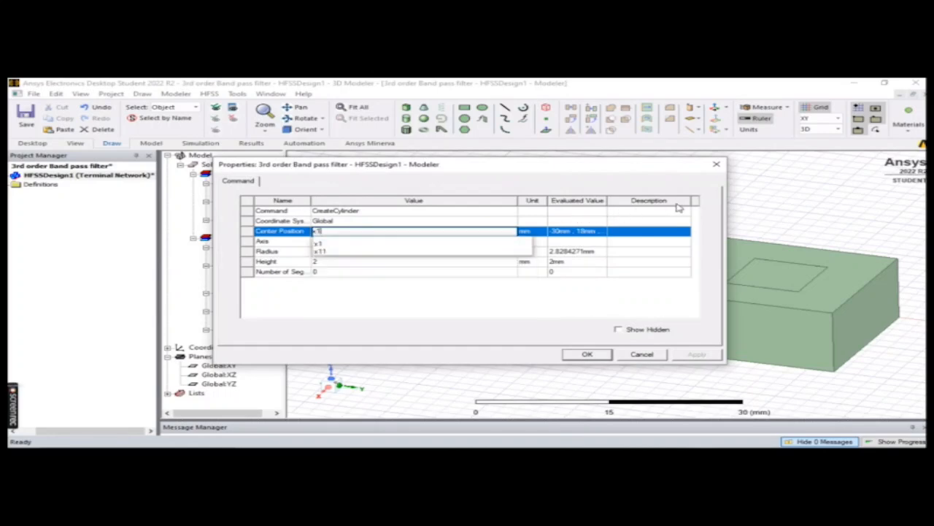
{"action": "type", "text": "/2,2"}
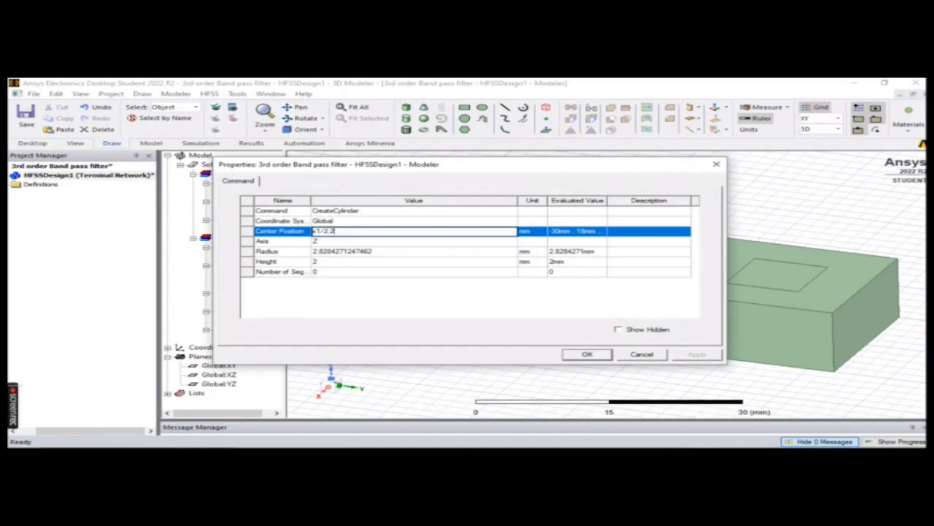
{"action": "type", "text": "*y"}
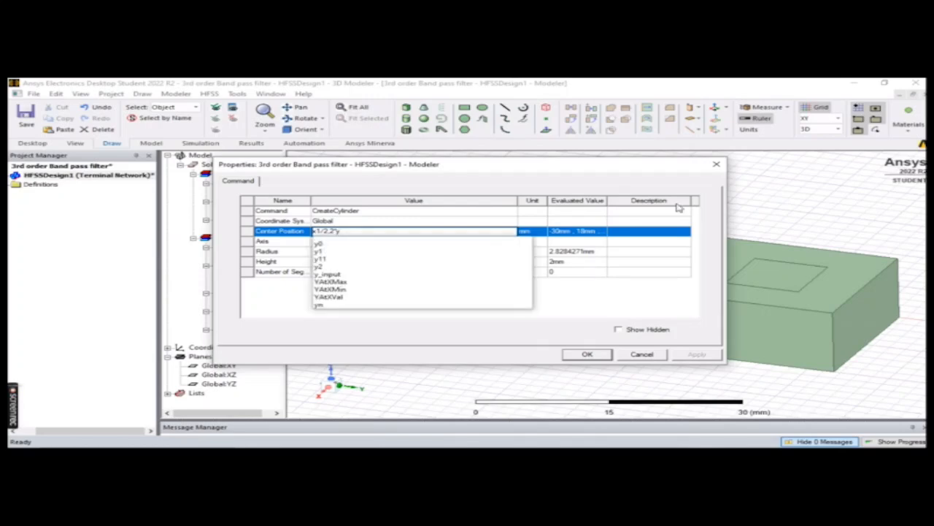
{"action": "type", "text": "1+"}
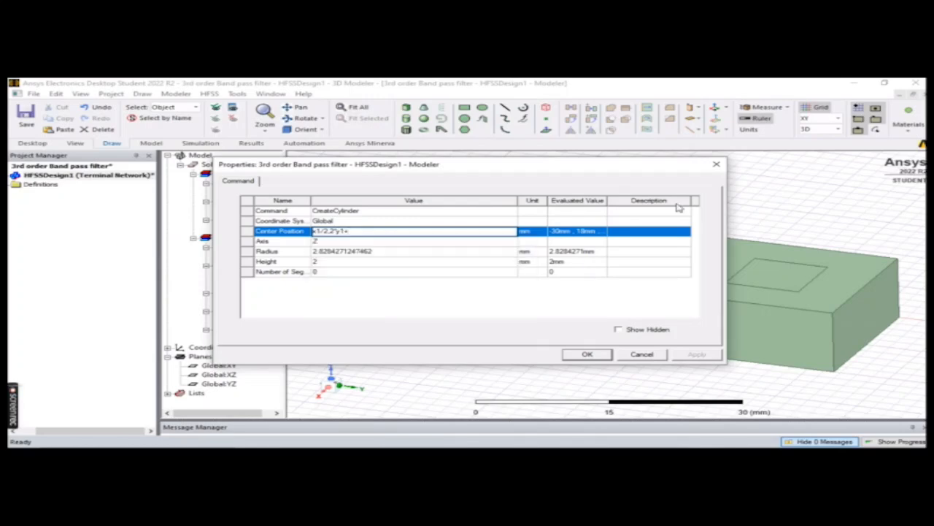
{"action": "type", "text": "y2"}
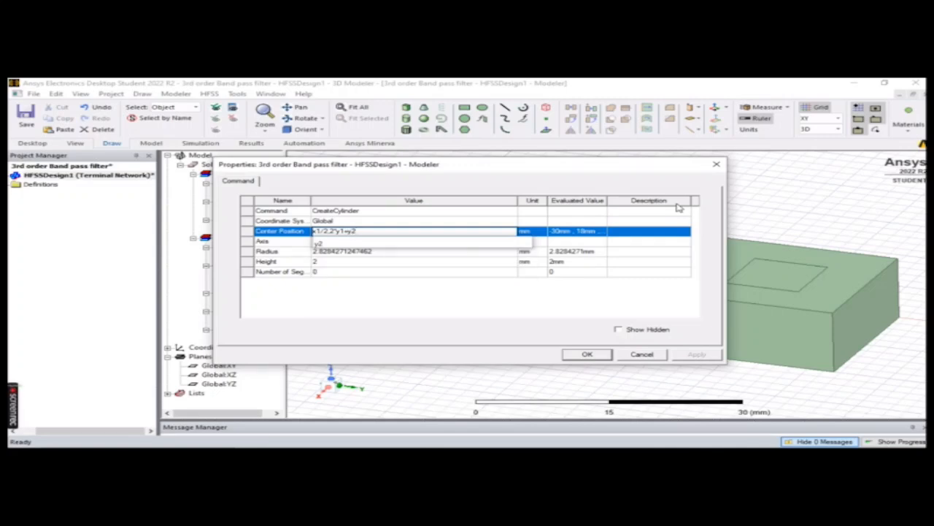
{"action": "type", "text": ","}
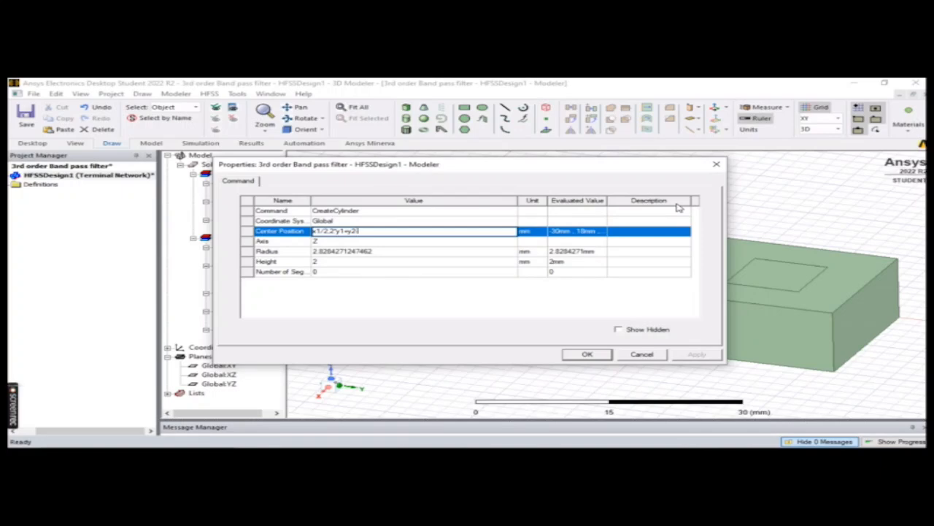
{"action": "type", "text": "y_"}
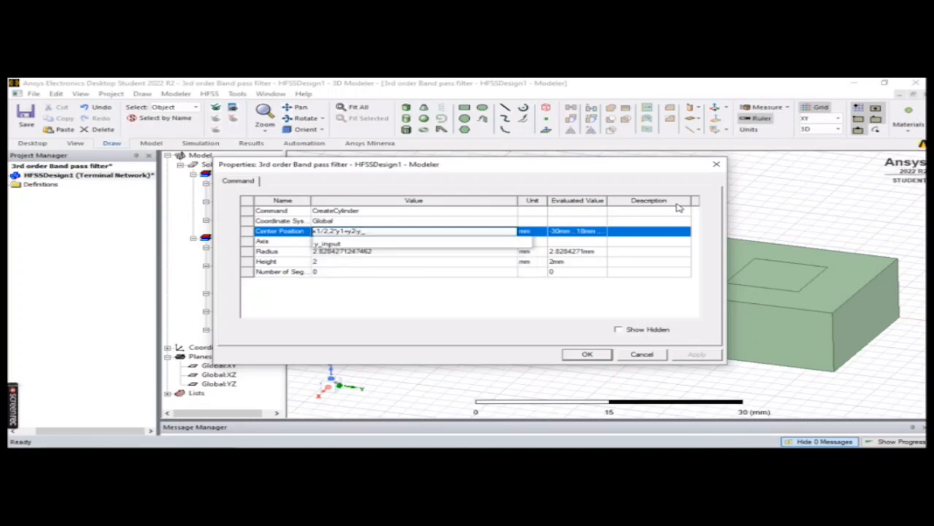
{"action": "type", "text": "input,h1"}
{"action": "key", "text": "Return"}
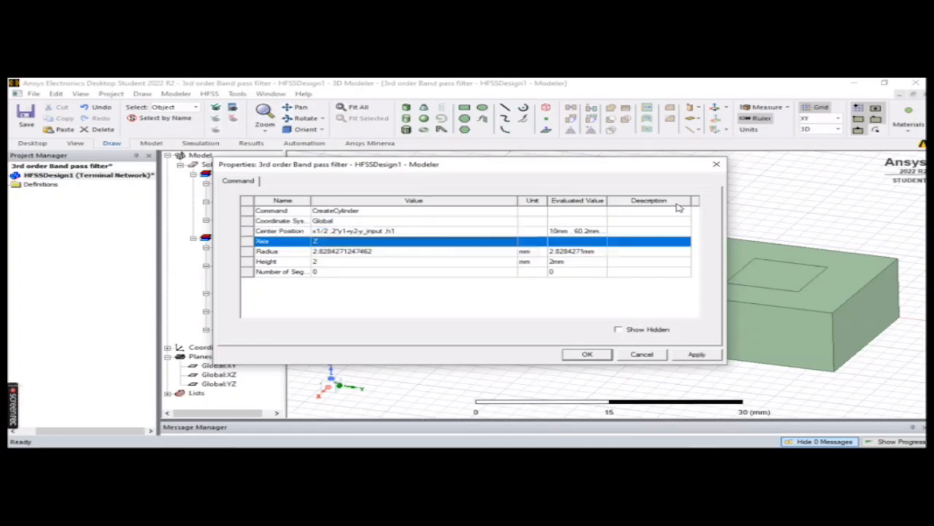
- Set Cylinder3's radius to the variable r_input2
{"action": "left_click", "coordinate": [500, 252]}
{"action": "key", "text": "BackSpace"}
{"action": "key", "text": "BackSpace"}
{"action": "key", "text": "BackSpace"}
{"action": "key", "text": "BackSpace"}
{"action": "key", "text": "BackSpace"}
{"action": "key", "text": "BackSpace"}
{"action": "key", "text": "BackSpace"}
{"action": "key", "text": "BackSpace"}
{"action": "key", "text": "BackSpace"}
{"action": "key", "text": "BackSpace"}
{"action": "key", "text": "BackSpace"}
{"action": "key", "text": "BackSpace"}
{"action": "key", "text": "BackSpace"}
{"action": "key", "text": "BackSpace"}
{"action": "key", "text": "BackSpace"}
{"action": "type", "text": "r_input2"}
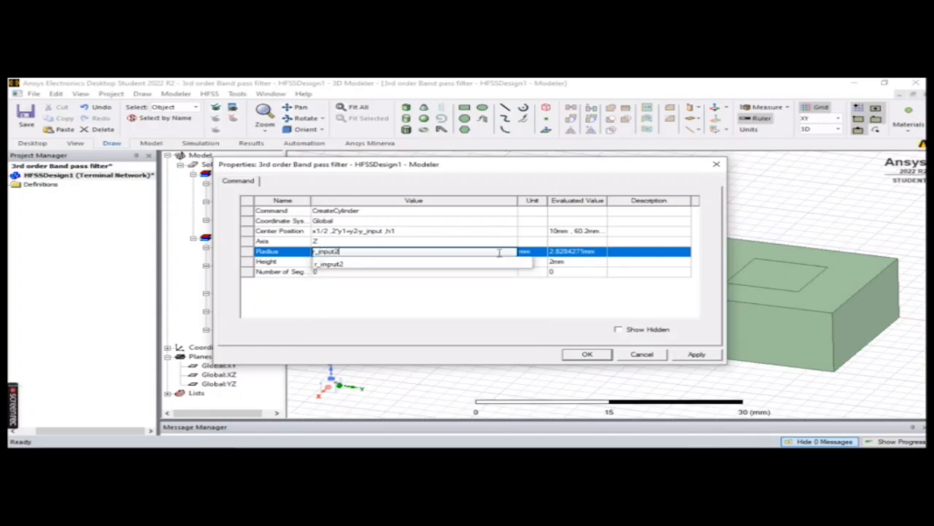
{"action": "key", "text": "Return"}
- Set Cylinder3's height to the variable h_input2, then apply and accept the cylinder's properties
{"action": "type", "text": "h"}
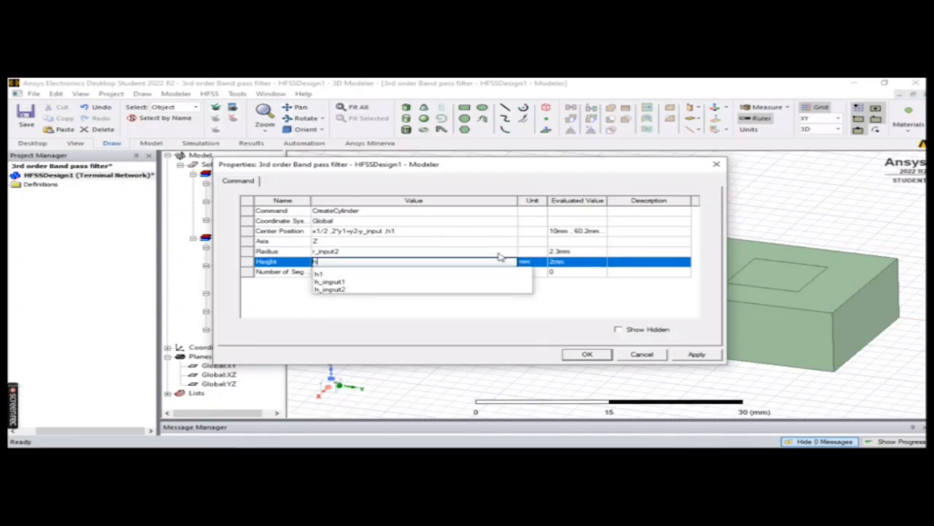
{"action": "type", "text": "_input2"}
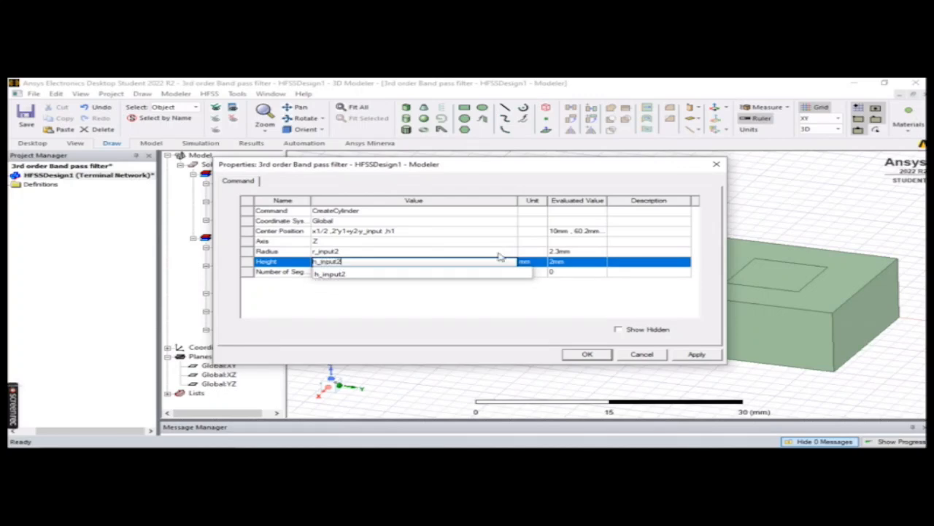
{"action": "key", "text": "Return"}
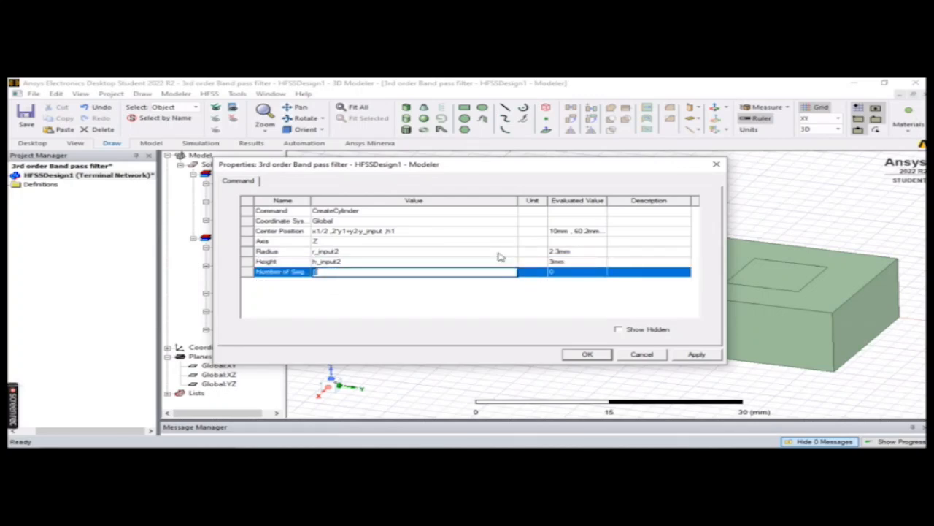
{"action": "left_click", "coordinate": [697, 354]}
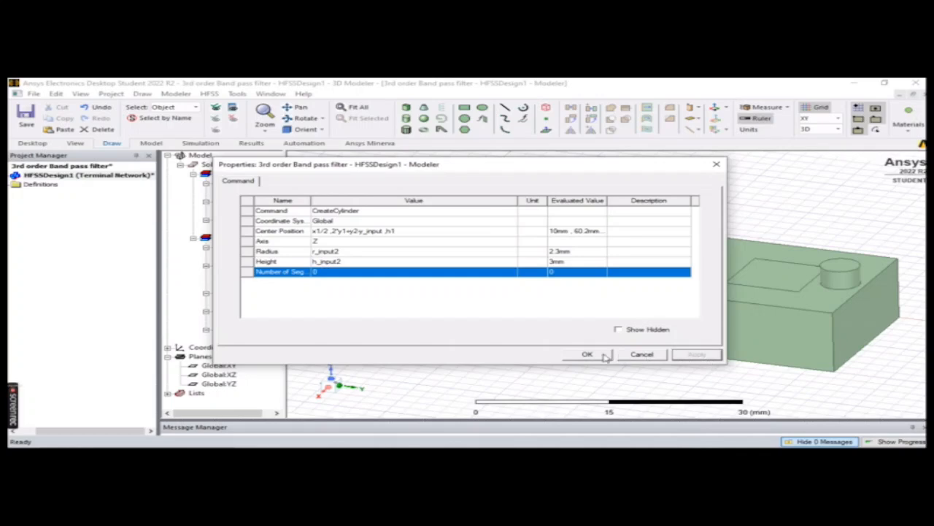
{"action": "left_click", "coordinate": [608, 355]}
{"action": "left_click", "coordinate": [482, 370]}
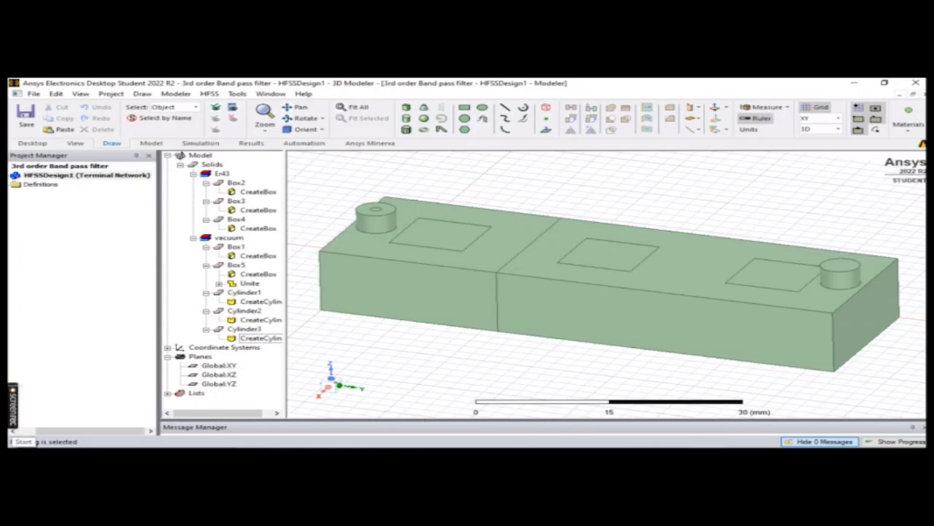
- Draw a fourth cylinder on the XY plane behind the filter boxes, centred at about -30, 16, 0 mm
{"action": "left_click", "coordinate": [142, 94]}
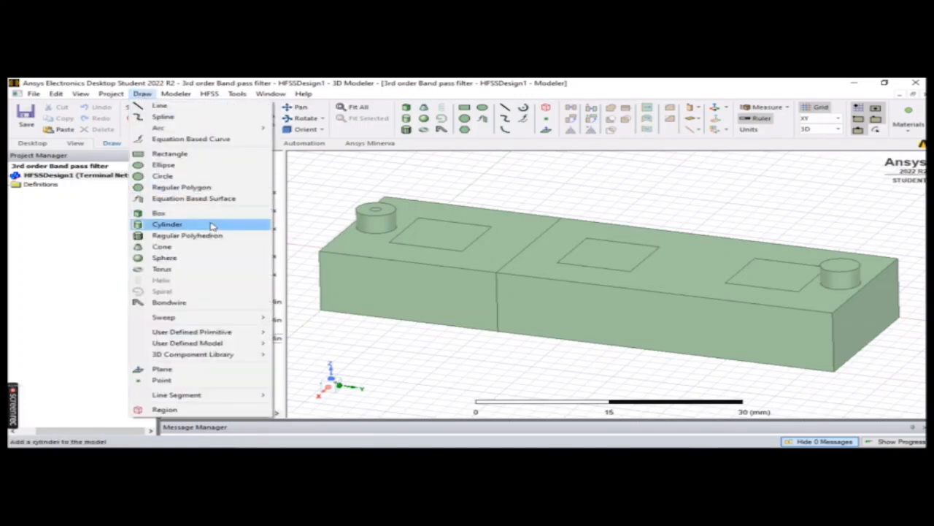
{"action": "left_click", "coordinate": [212, 227]}
{"action": "left_click", "coordinate": [613, 189]}
{"action": "left_click", "coordinate": [629, 189]}
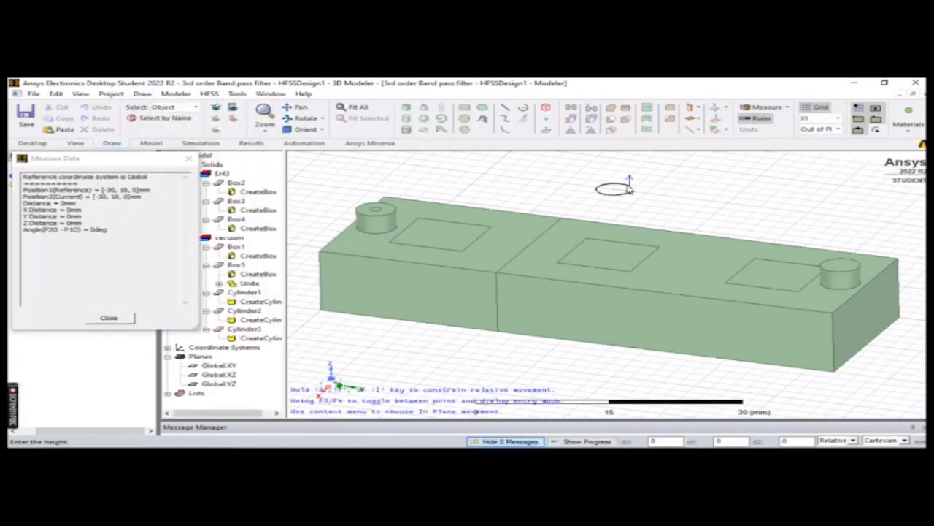
{"action": "left_click", "coordinate": [631, 162]}
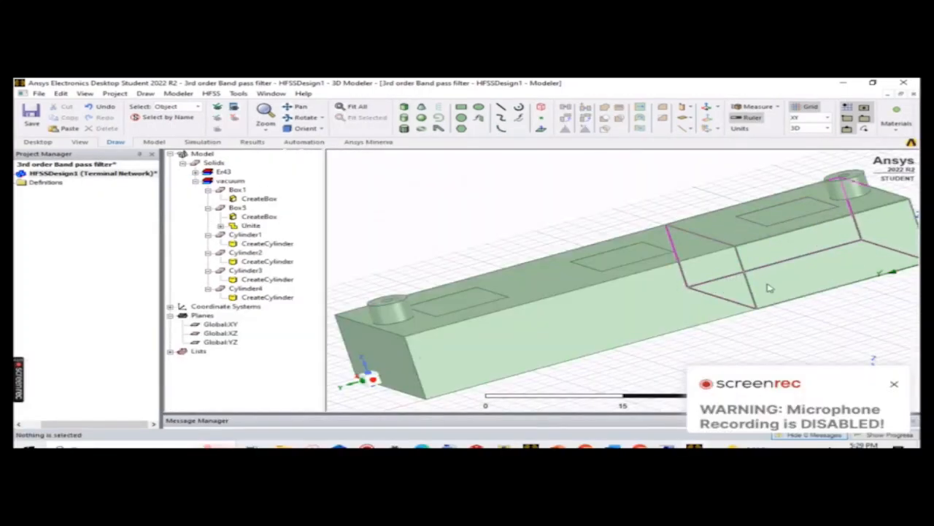
- Unite the vacuum bodies Box1 and Box5 into a single housing and save the project
{"action": "left_click", "coordinate": [769, 289]}
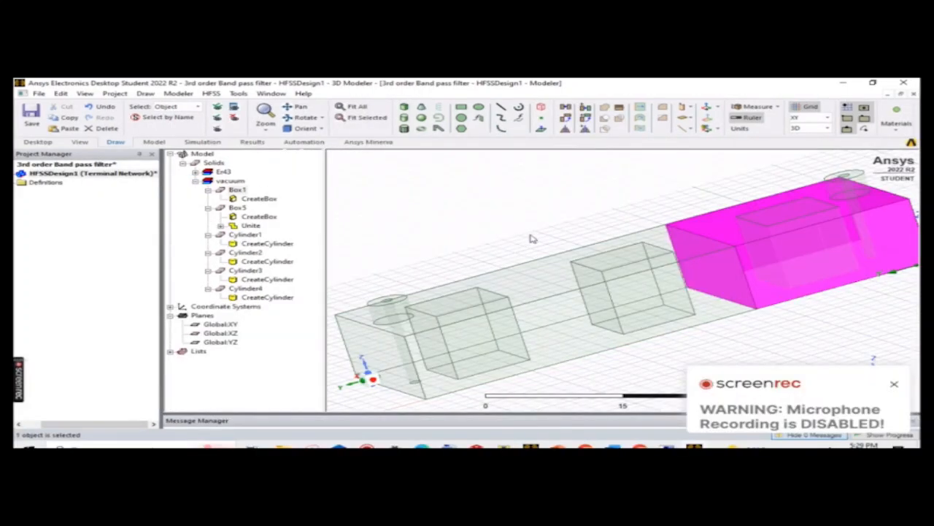
{"action": "left_click", "coordinate": [530, 278], "text": "ctrl"}
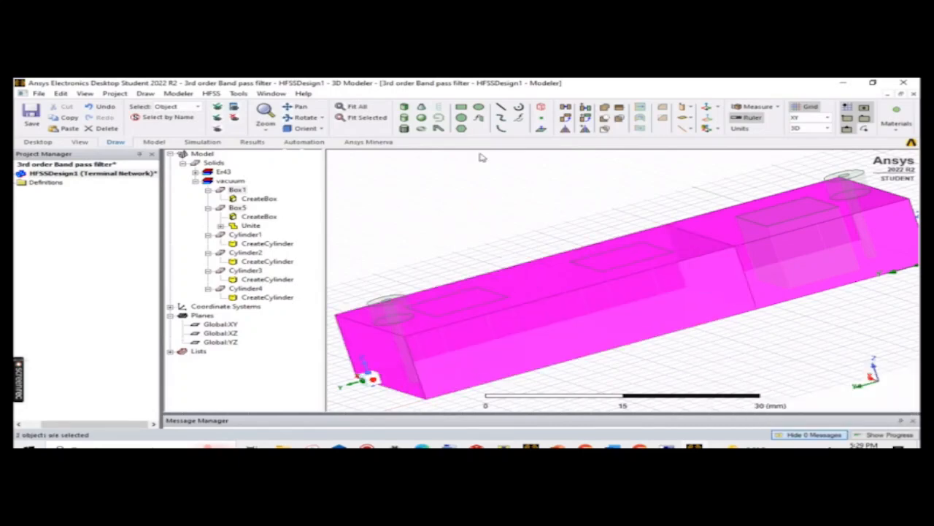
{"action": "left_click", "coordinate": [603, 109]}
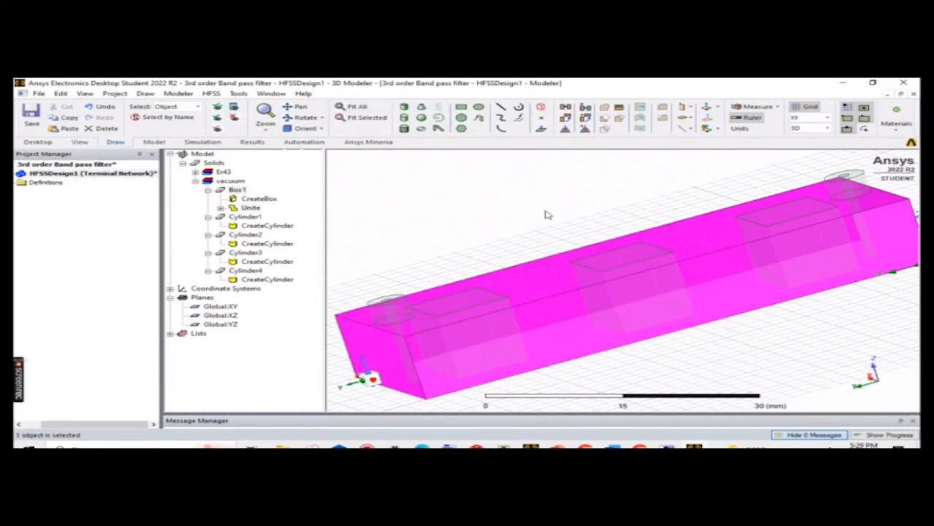
{"action": "left_click", "coordinate": [511, 198]}
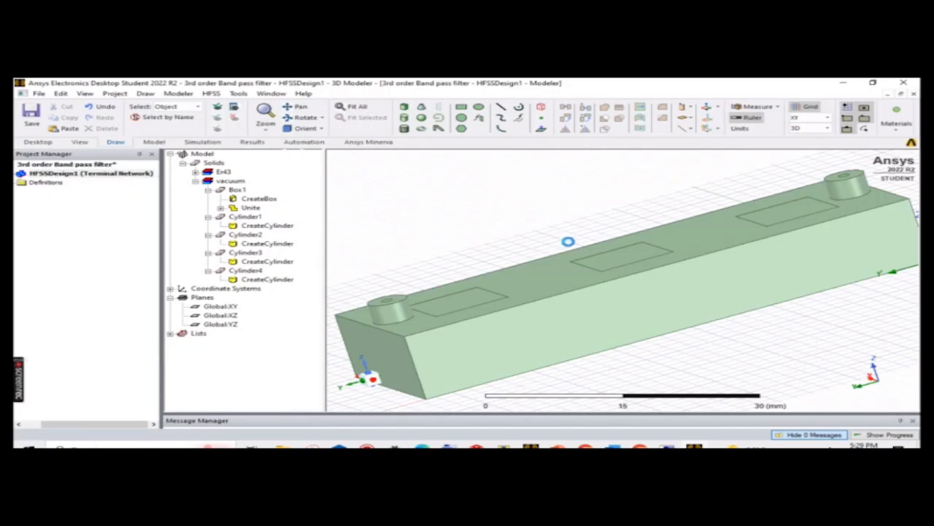
{"action": "left_click", "coordinate": [719, 316]}
{"action": "left_click", "coordinate": [767, 350]}
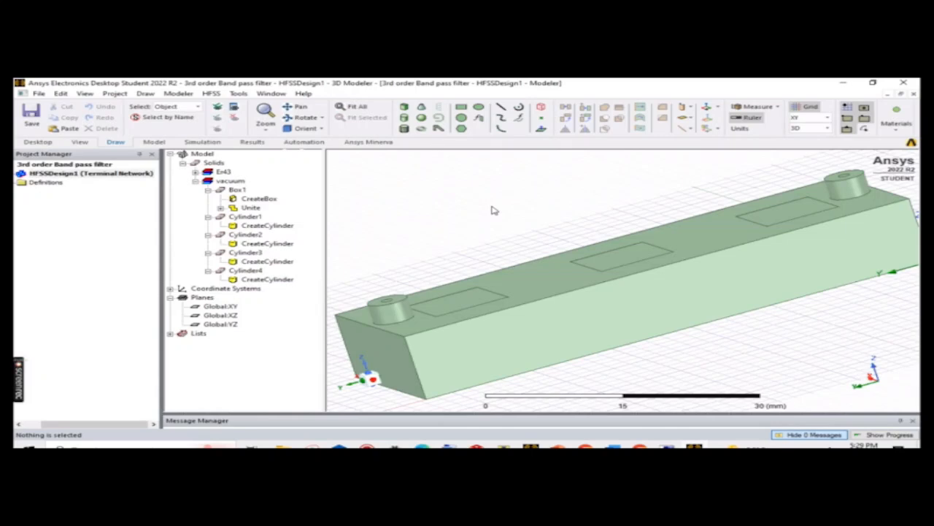
- Assign the library material copper to Cylinder2, the thin inner pin of the input connector
{"action": "left_click", "coordinate": [247, 217]}
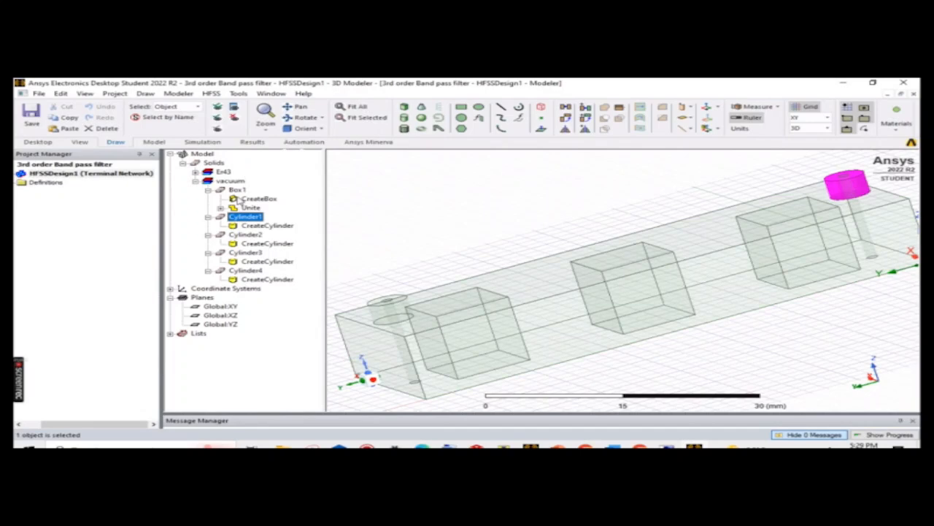
{"action": "left_click", "coordinate": [246, 234]}
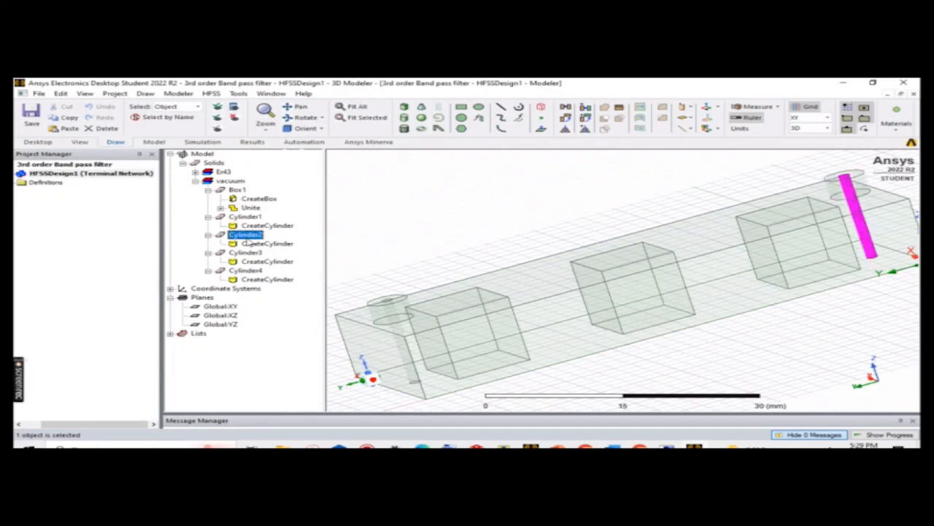
{"action": "right_click", "coordinate": [249, 243]}
{"action": "left_click", "coordinate": [299, 280]}
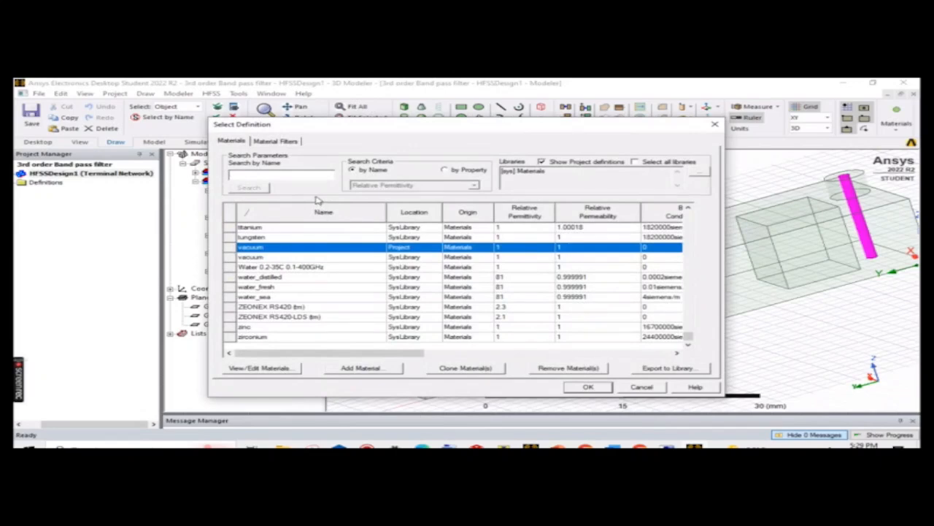
{"action": "type", "text": "copper"}
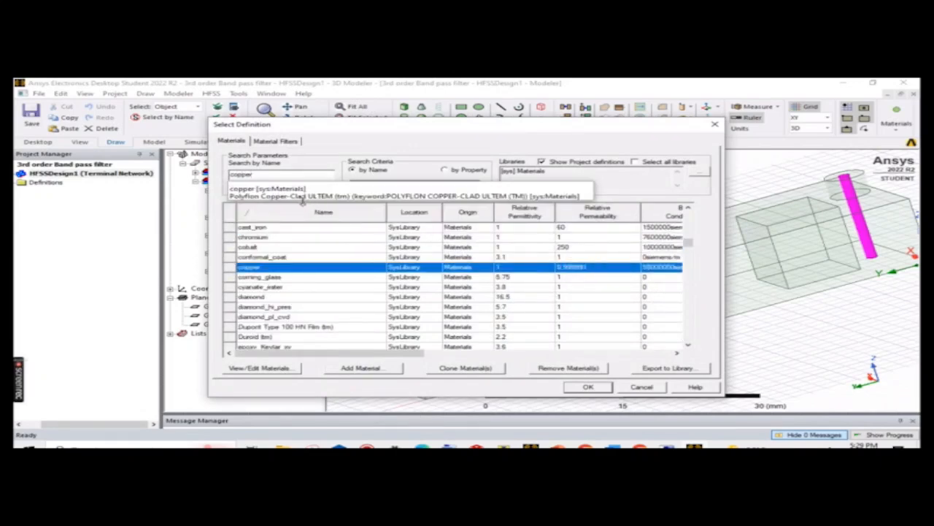
{"action": "left_click", "coordinate": [308, 189]}
{"action": "left_click", "coordinate": [589, 387]}
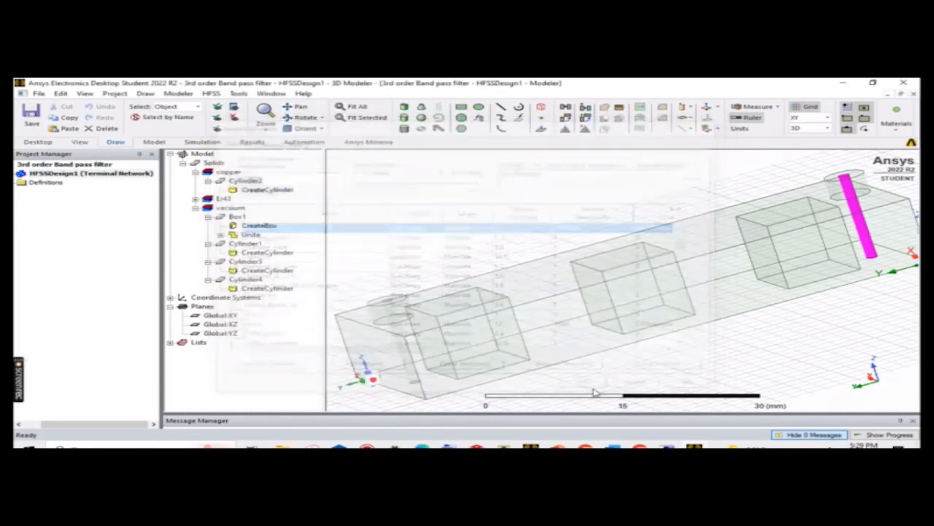
- Assign copper to Cylinder4, the inner pin of the output connector, and check the copper group's contents
{"action": "left_click", "coordinate": [246, 243]}
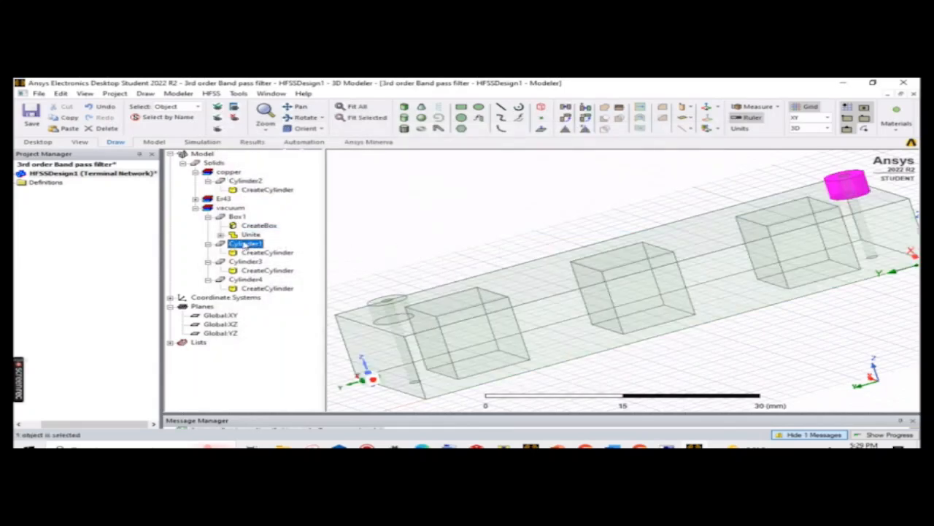
{"action": "left_click", "coordinate": [241, 261]}
{"action": "left_click", "coordinate": [243, 279]}
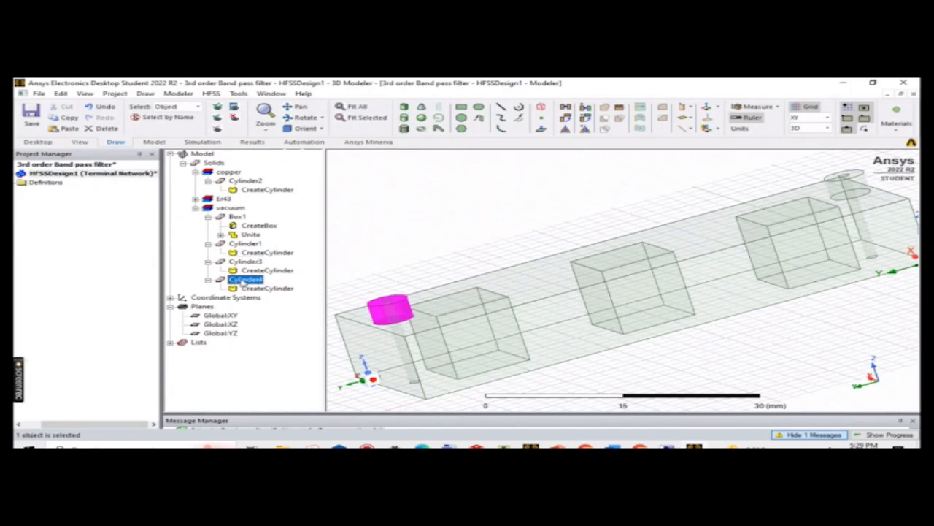
{"action": "right_click", "coordinate": [255, 280]}
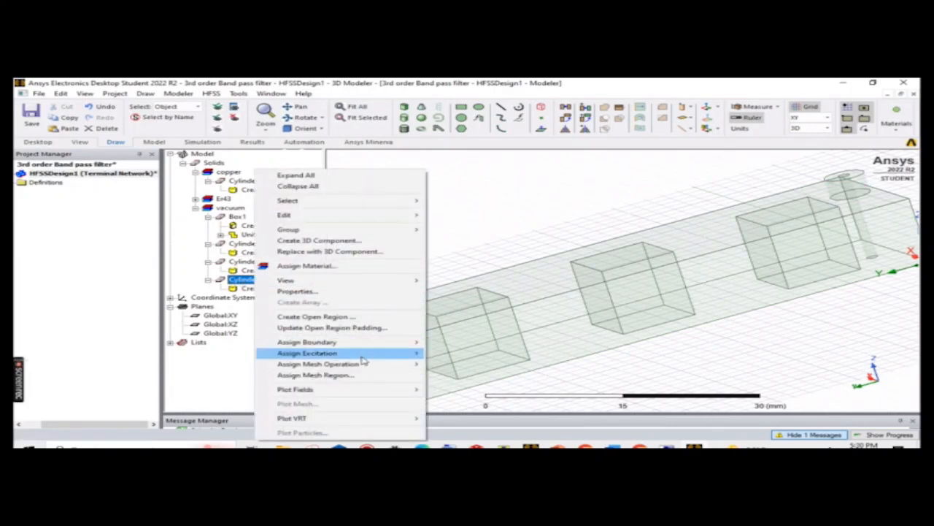
{"action": "left_click", "coordinate": [355, 266]}
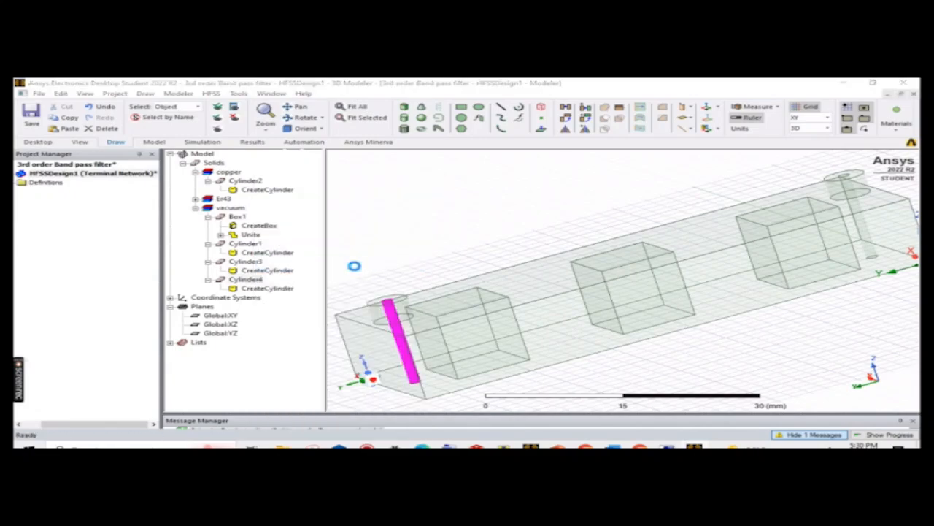
{"action": "type", "text": "co"}
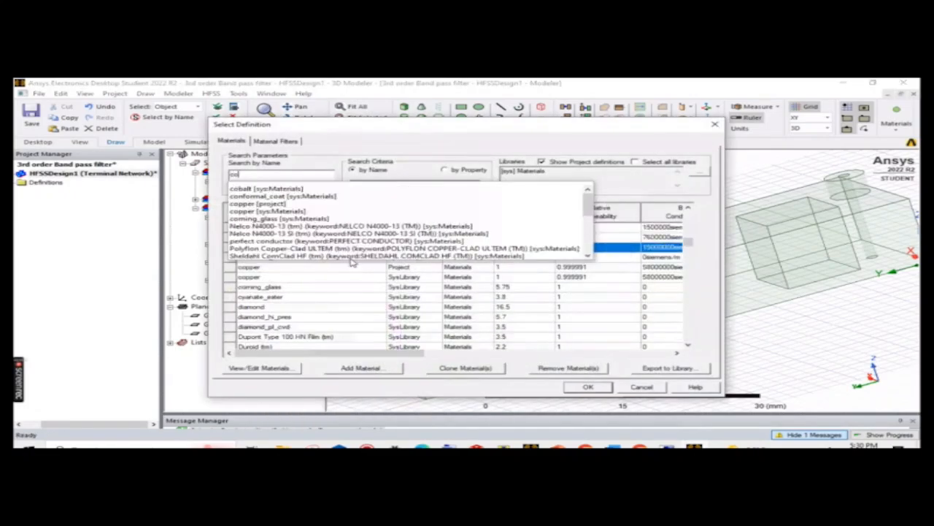
{"action": "type", "text": "pp"}
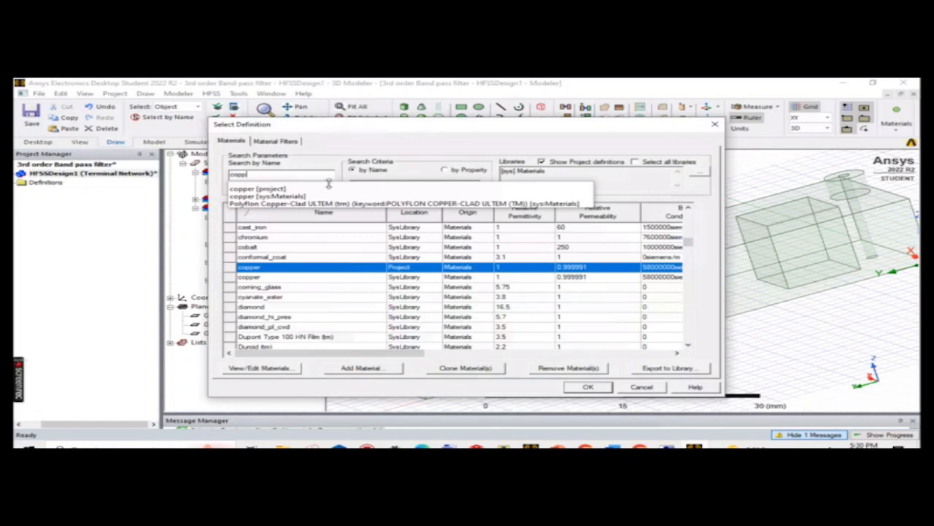
{"action": "left_click", "coordinate": [286, 194]}
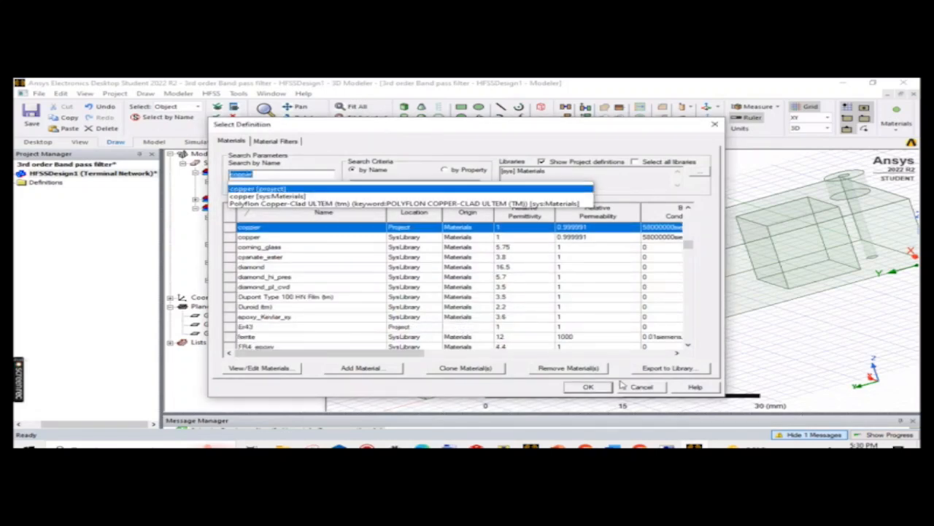
{"action": "left_click", "coordinate": [589, 387]}
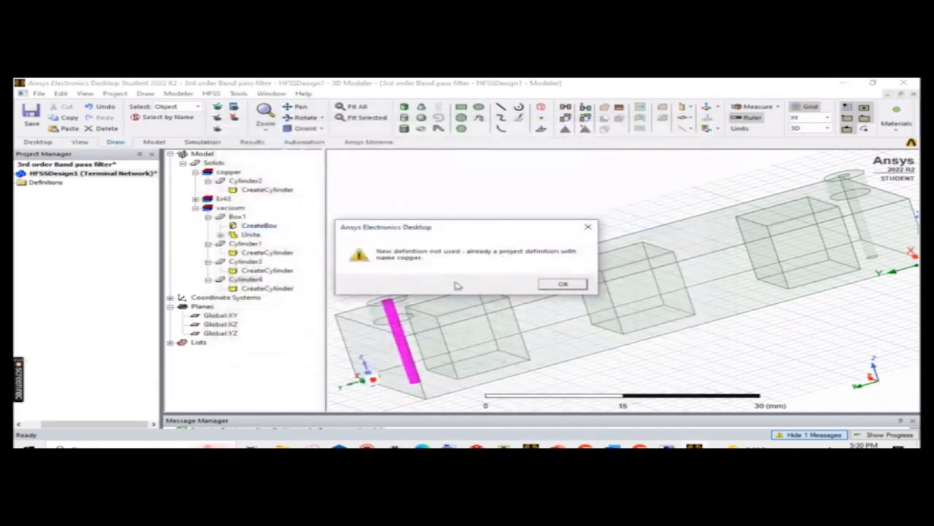
{"action": "left_click", "coordinate": [568, 285]}
{"action": "left_click", "coordinate": [379, 238]}
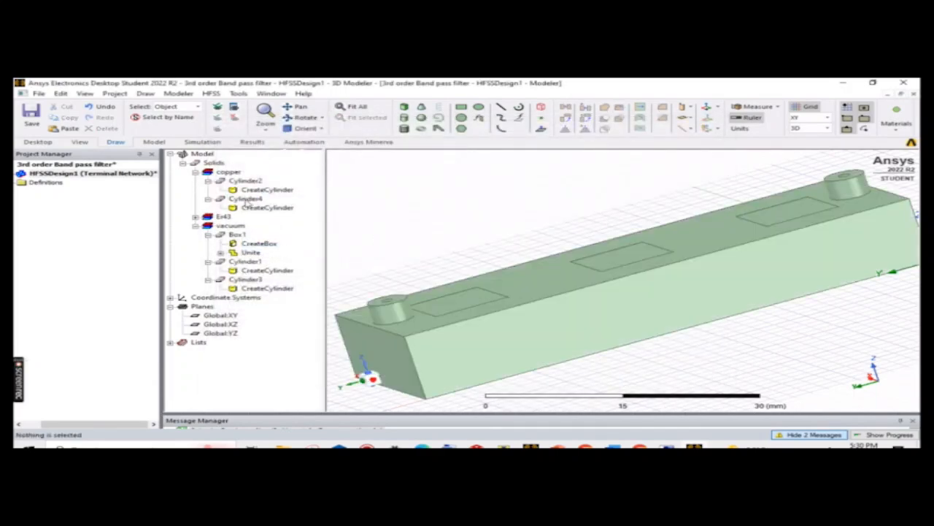
{"action": "left_click", "coordinate": [195, 172]}
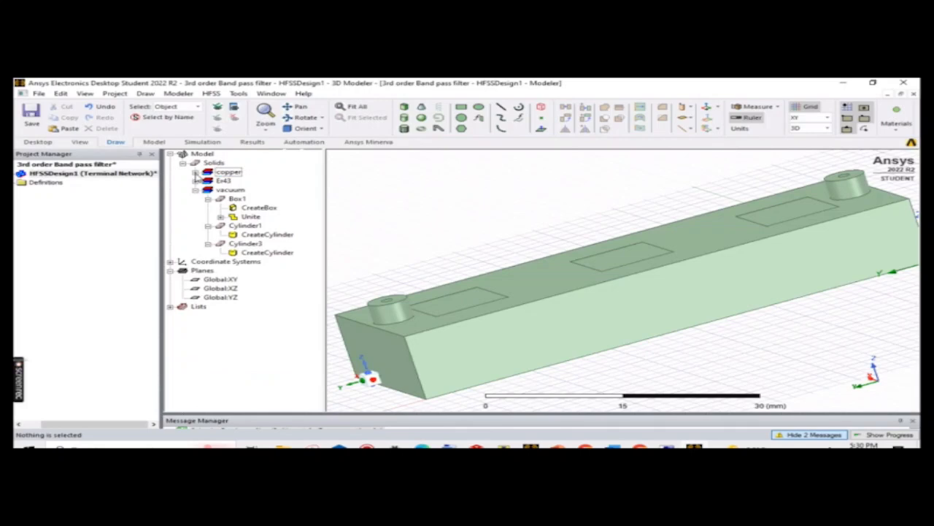
{"action": "left_click", "coordinate": [195, 173]}
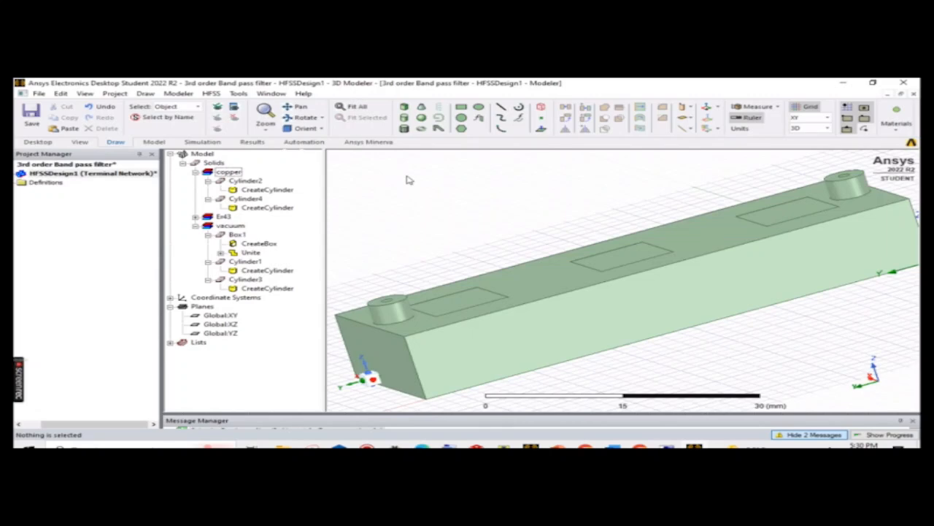
{"action": "left_click", "coordinate": [244, 181]}
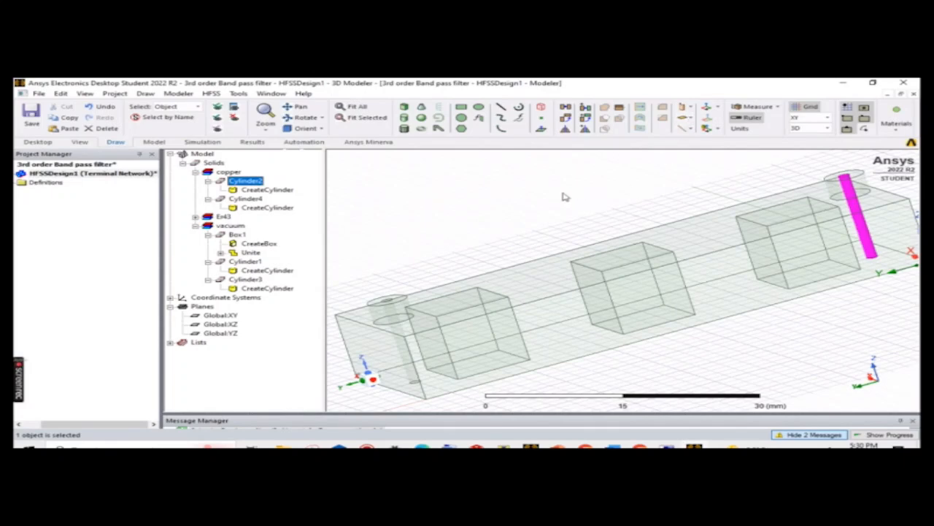
{"action": "left_click", "coordinate": [464, 231]}
{"action": "right_click", "coordinate": [463, 232]}
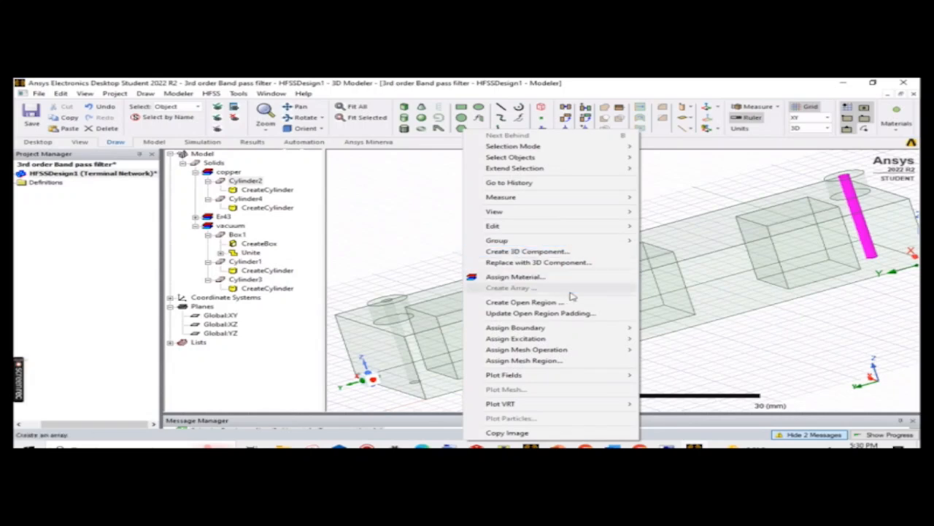
{"action": "mouse_move", "coordinate": [611, 228]}
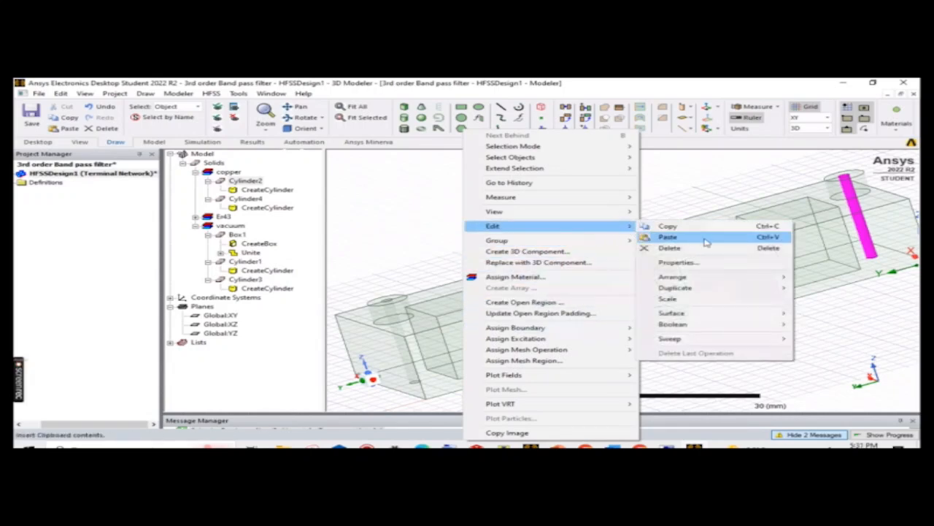
{"action": "mouse_move", "coordinate": [753, 317]}
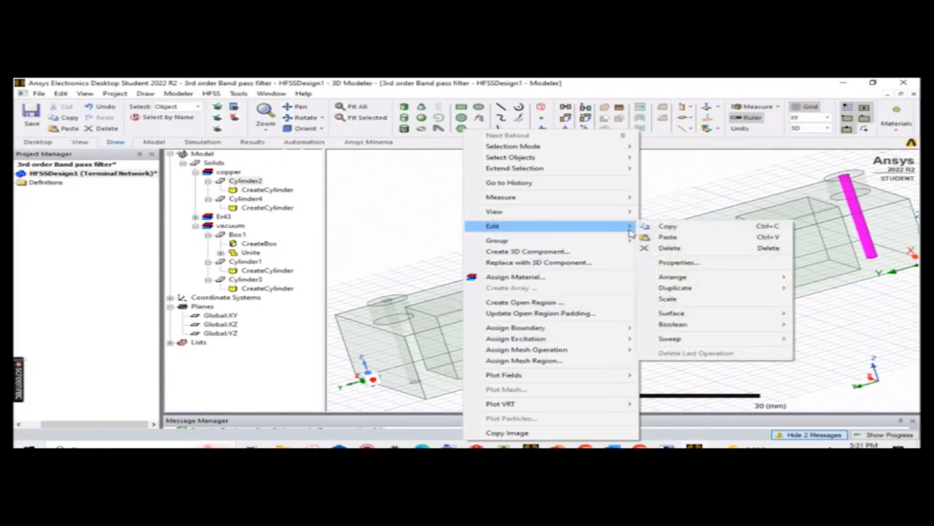
{"action": "mouse_move", "coordinate": [669, 280]}
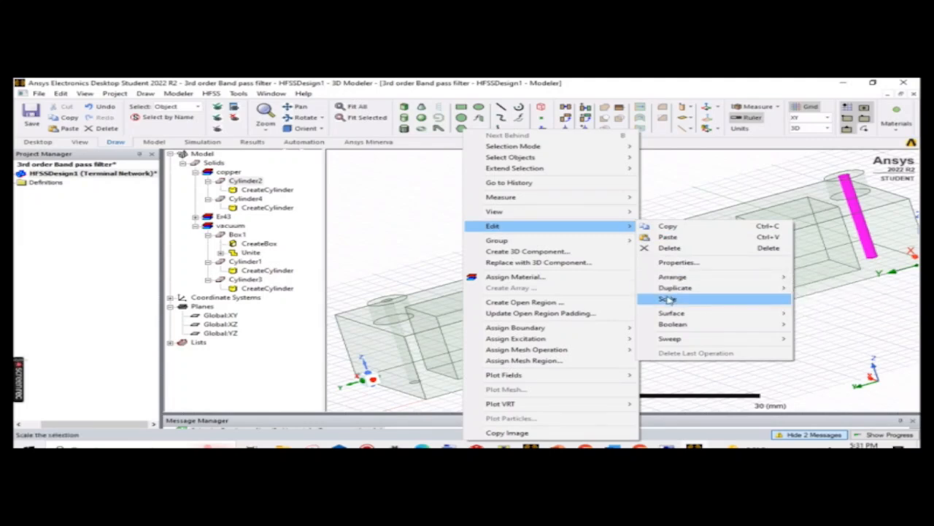
{"action": "mouse_move", "coordinate": [671, 315]}
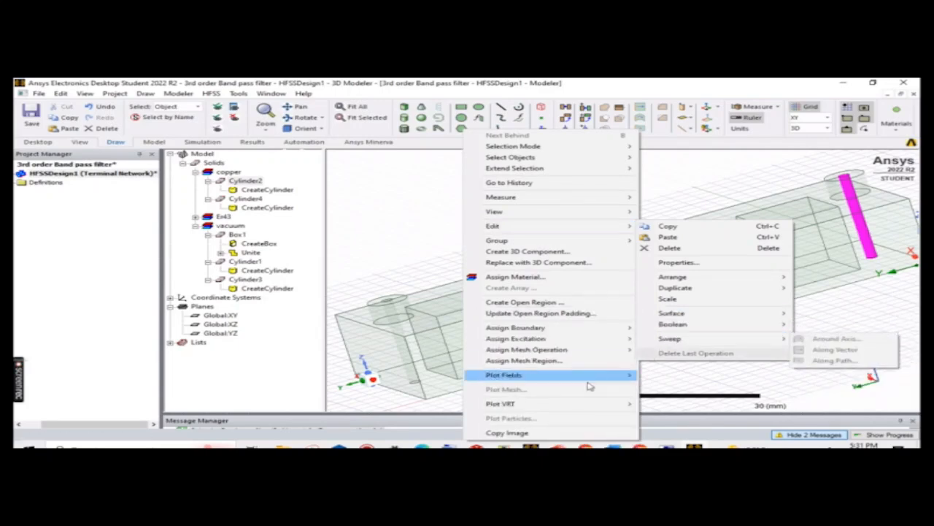
{"action": "left_click", "coordinate": [421, 234]}
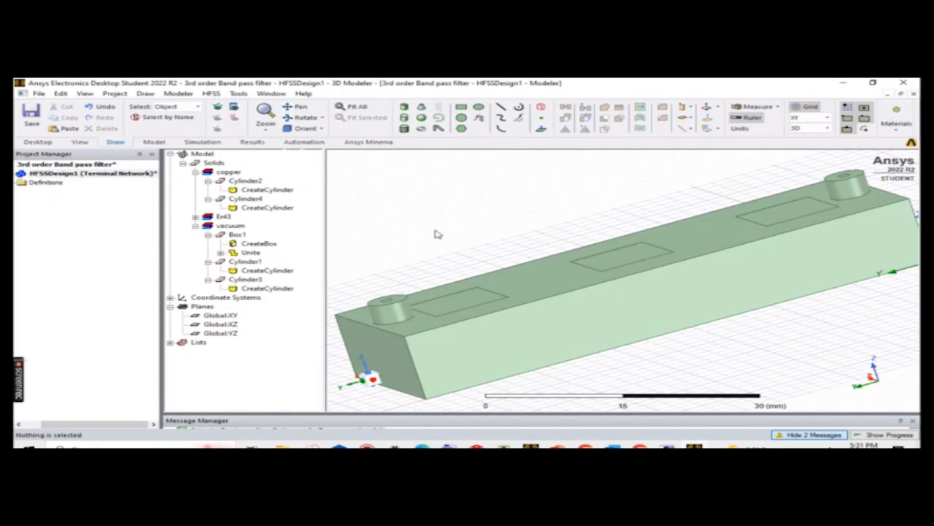
- Draw a box of about 12 × 4 × 4 mm behind the filter housing, starting at about 96, 26, 0 mm
{"action": "left_click", "coordinate": [145, 94]}
{"action": "left_click", "coordinate": [171, 211]}
{"action": "left_click", "coordinate": [383, 213]}
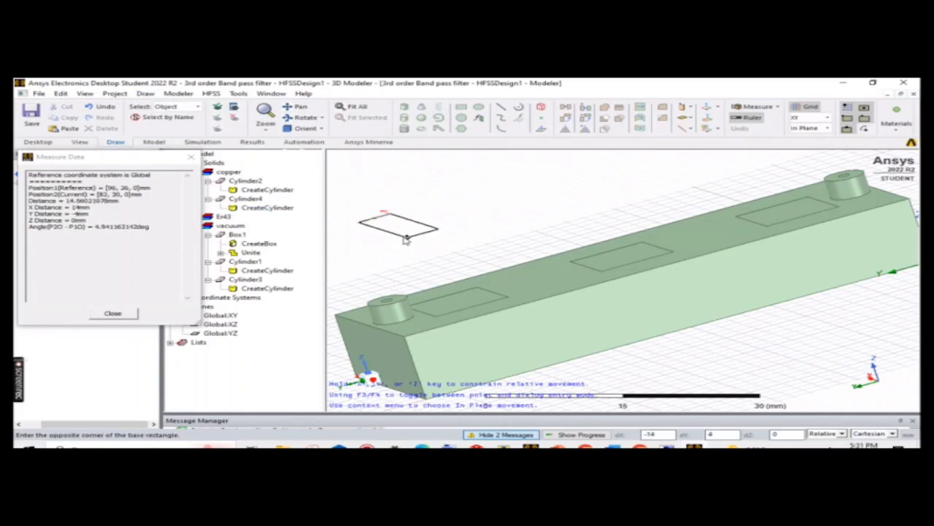
{"action": "left_click", "coordinate": [405, 240]}
{"action": "left_click", "coordinate": [407, 223]}
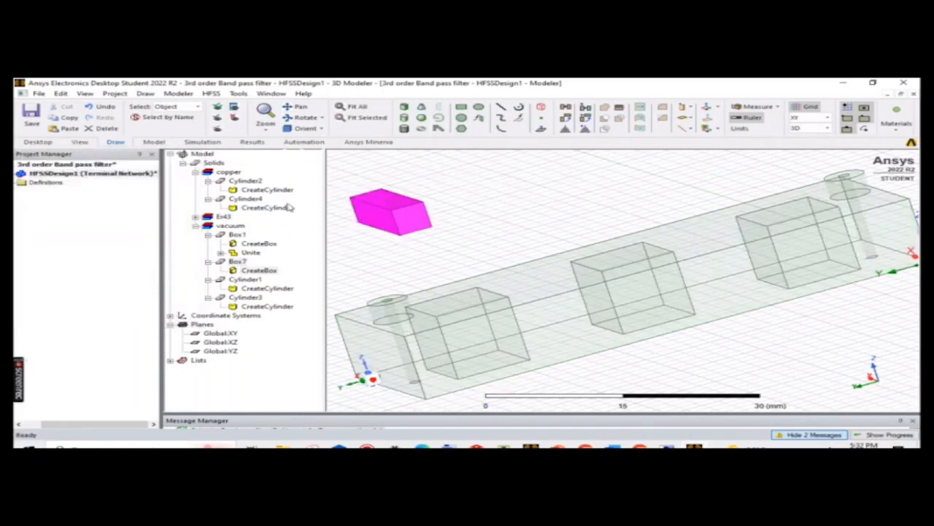
- Set the new box's position to 0mm, y1-y_win/2, 0mm and define the variable y_win as 2.5 mm
{"action": "double_click", "coordinate": [256, 271]}
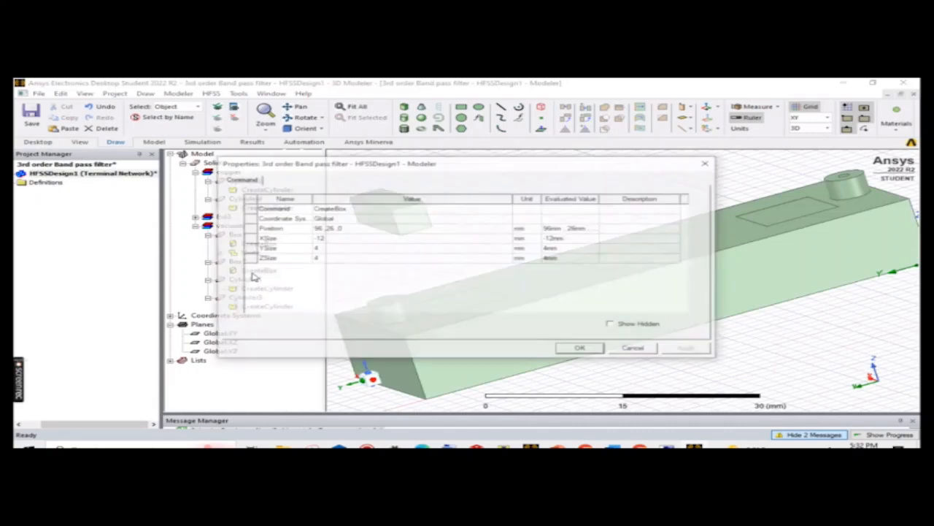
{"action": "left_click", "coordinate": [438, 232]}
{"action": "left_click", "coordinate": [435, 231]}
{"action": "key", "text": "BackSpace"}
{"action": "key", "text": "ctrl+a"}
{"action": "key", "text": "BackSpace"}
{"action": "type", "text": "0mm"}
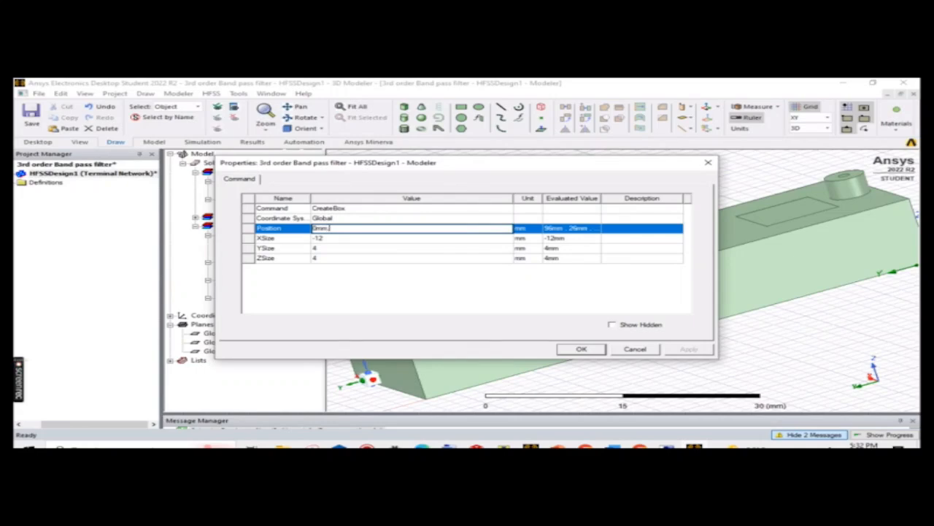
{"action": "type", "text": ",y1"}
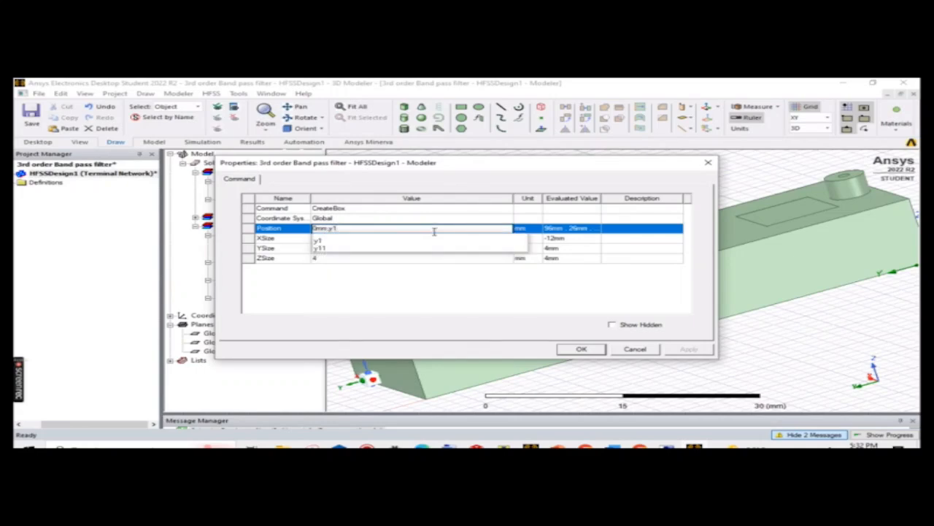
{"action": "type", "text": "-y"}
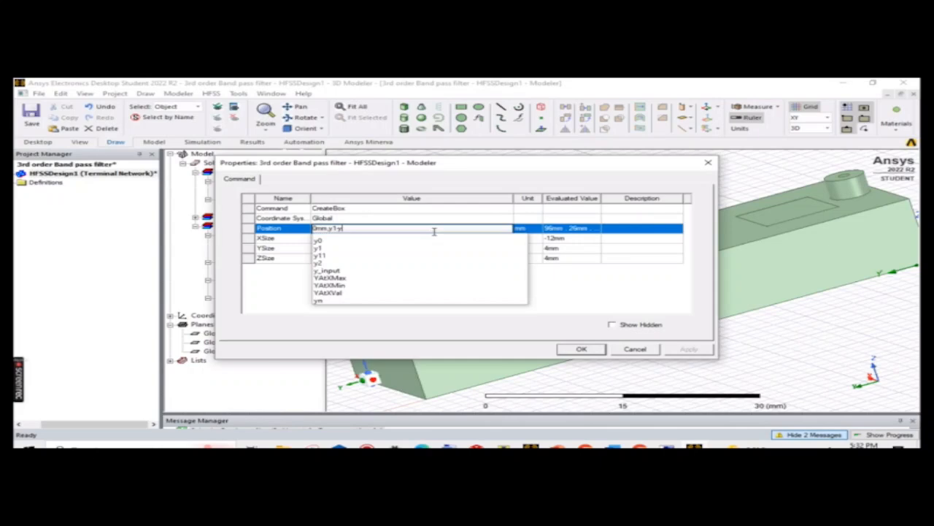
{"action": "type", "text": "_"}
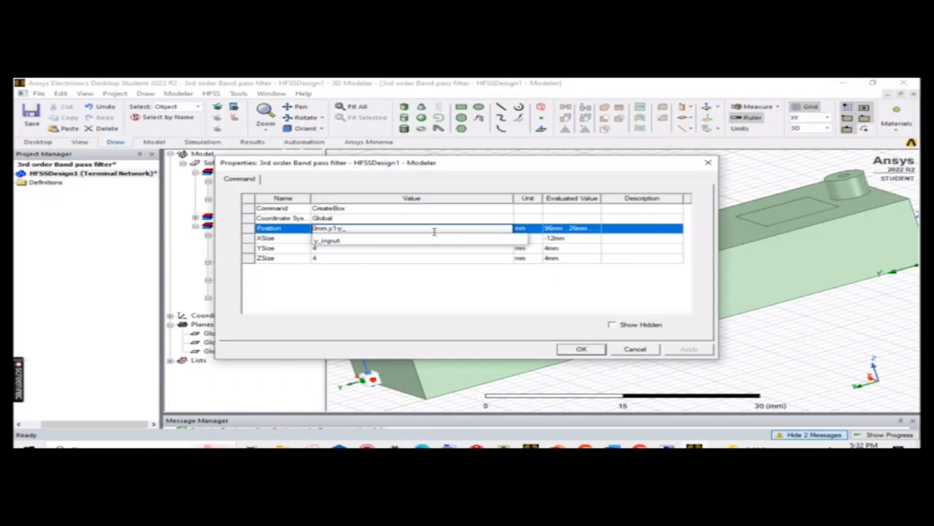
{"action": "type", "text": "win"}
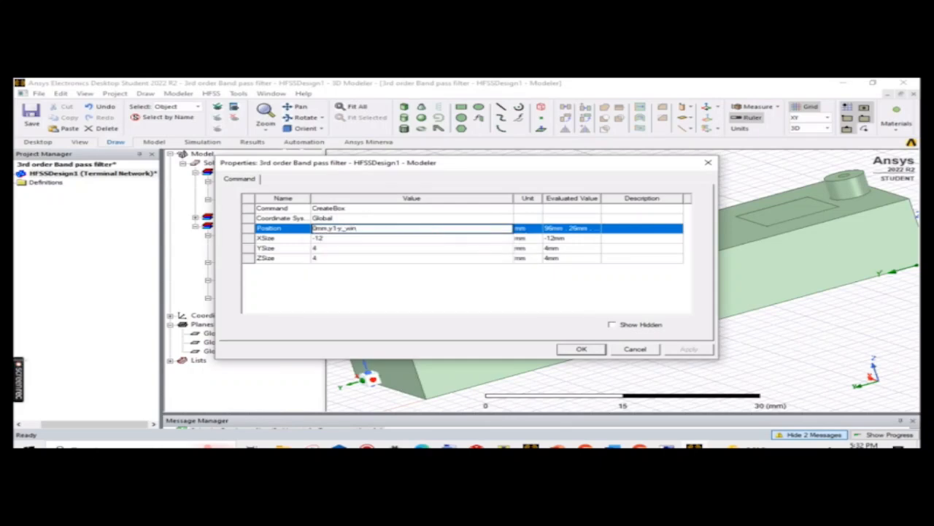
{"action": "type", "text": "/2,0mm"}
{"action": "key", "text": "Return"}
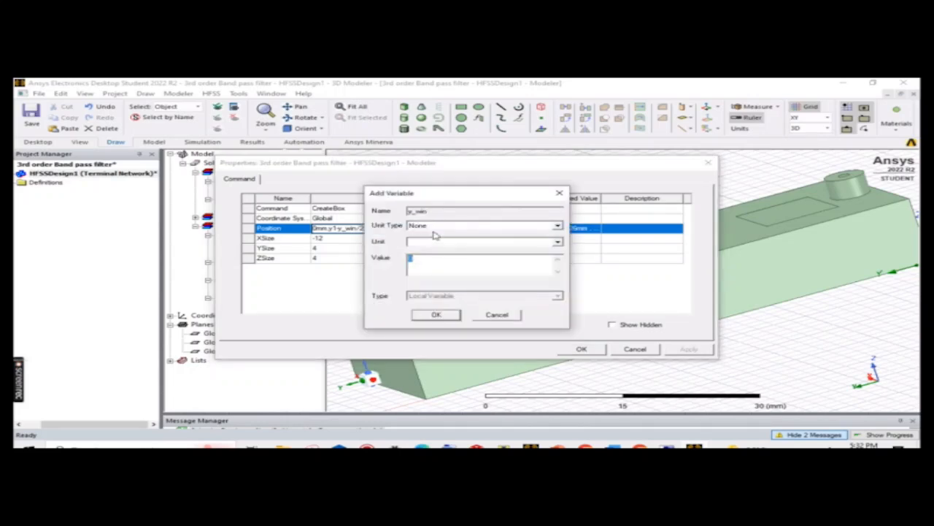
{"action": "type", "text": "8.9mm"}
{"action": "key", "text": "Return"}
- Set the box's XSize to a new variable x_win of 5.25 mm and its YSize to y_win
{"action": "type", "text": "x_win"}
{"action": "key", "text": "Return"}
{"action": "key", "text": "BackSpace"}
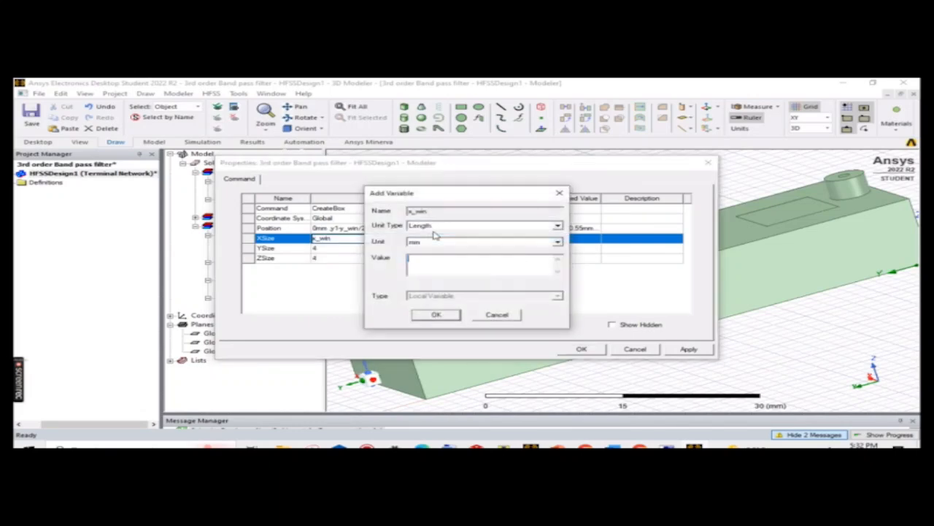
{"action": "type", "text": "5.25mm"}
{"action": "key", "text": "Return"}
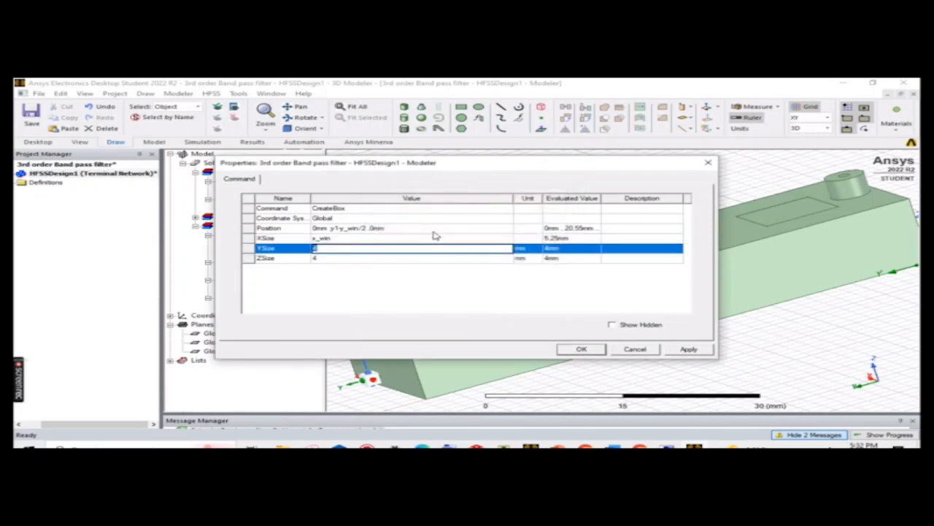
{"action": "type", "text": "y_win"}
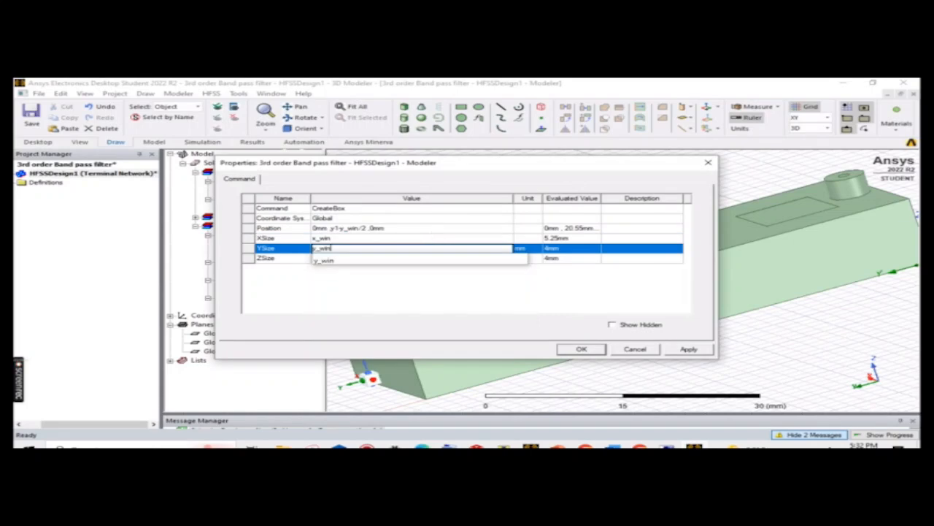
{"action": "key", "text": "Return"}
- Set the box's ZSize to a new variable h_win of 10 mm and apply the box properties
{"action": "type", "text": "h_wi"}
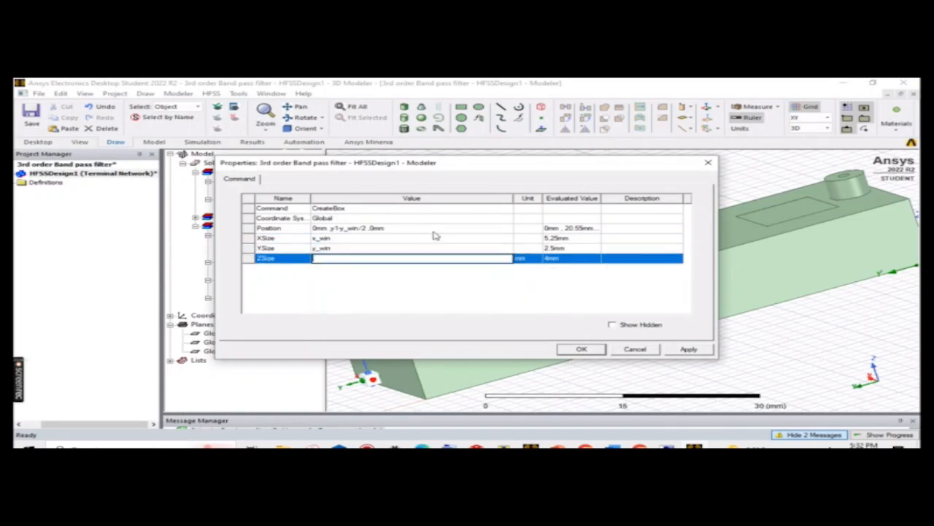
{"action": "type", "text": "n"}
{"action": "key", "text": "Return"}
{"action": "type", "text": "10mm"}
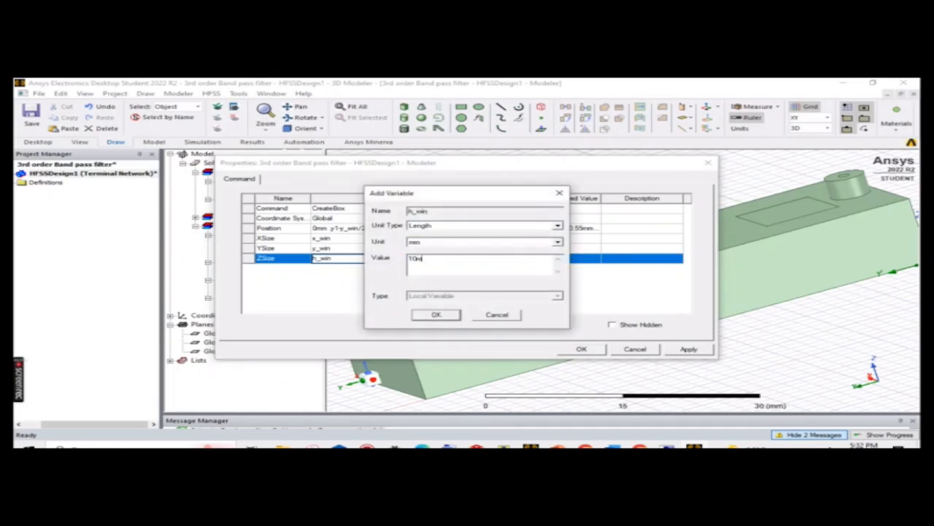
{"action": "key", "text": "Return"}
{"action": "left_click", "coordinate": [697, 352]}
{"action": "left_click", "coordinate": [581, 348]}
{"action": "left_click", "coordinate": [617, 378]}
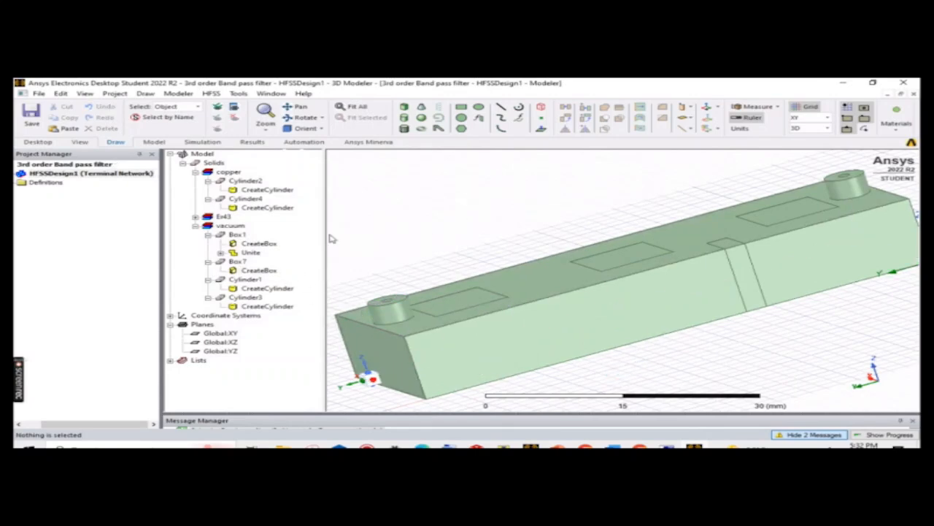
- Assign the library material brass to Box7, the window block between the first two resonators
{"action": "left_click", "coordinate": [238, 261]}
{"action": "right_click", "coordinate": [238, 261]}
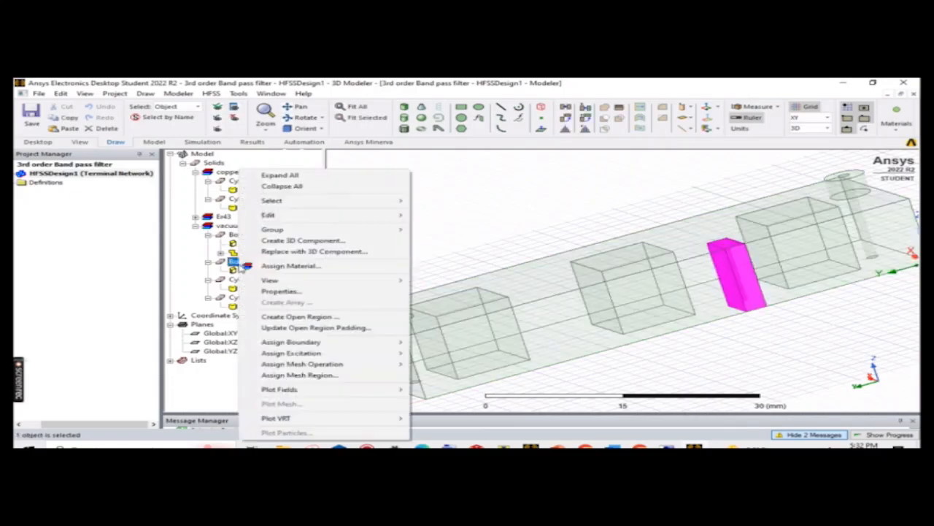
{"action": "left_click", "coordinate": [366, 266]}
{"action": "left_click", "coordinate": [271, 174]}
{"action": "type", "text": "brass"}
{"action": "key", "text": "Return"}
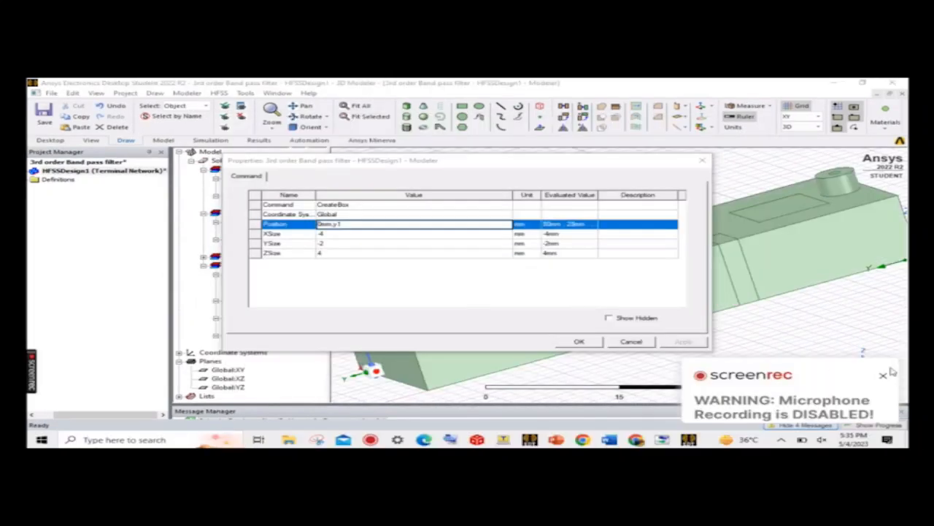
- Set the position of Box9 to 0mm, y1+y2-y_win/2, 0mm
{"action": "left_click", "coordinate": [359, 225]}
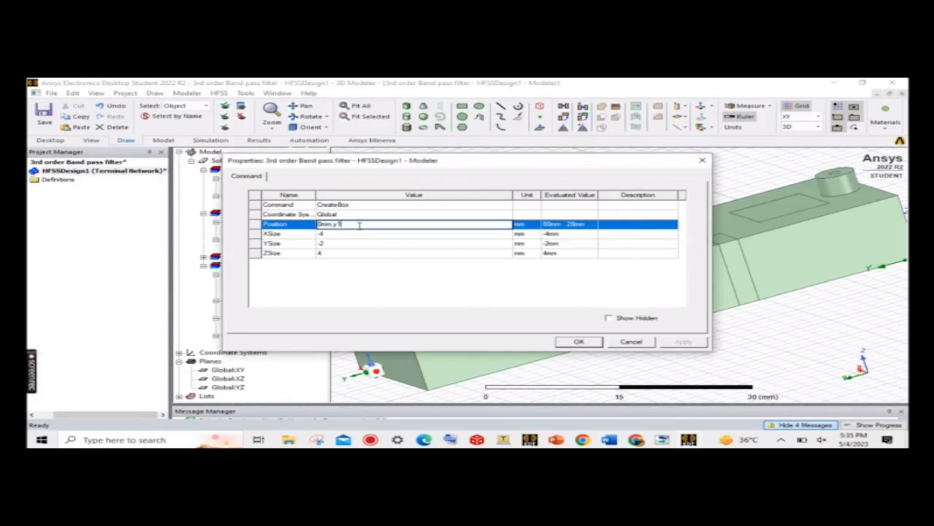
{"action": "type", "text": "+y"}
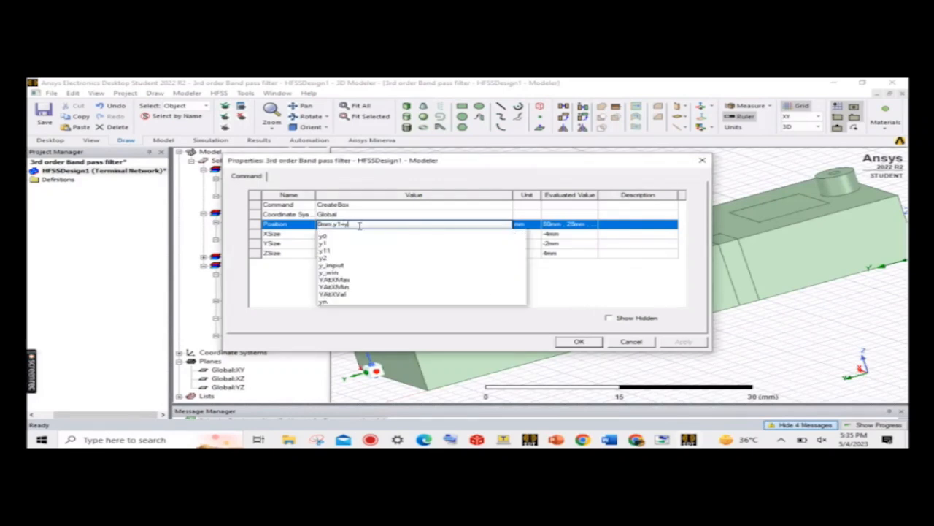
{"action": "type", "text": "2-y_win"}
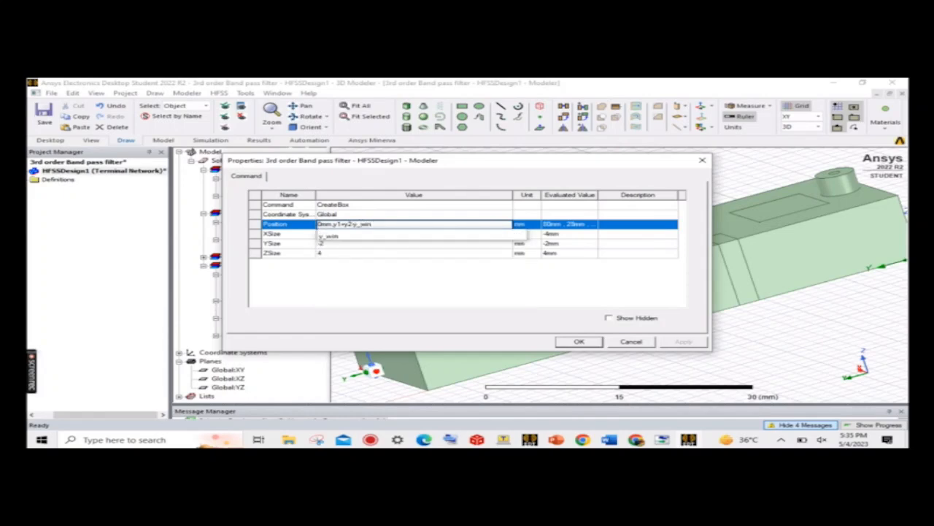
{"action": "type", "text": "/2.0"}
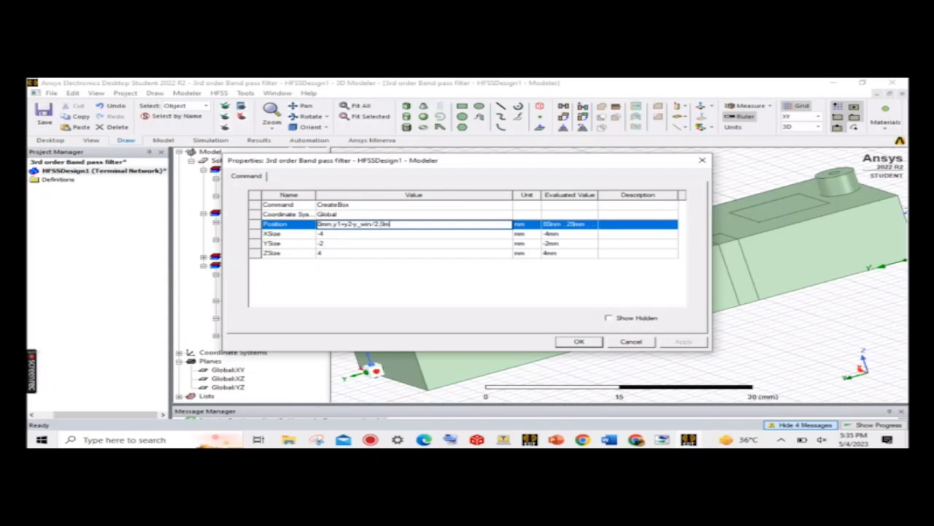
- Set the XSize, YSize and ZSize of Box9 to x_win, y_win and h_win and apply the properties
{"action": "left_click", "coordinate": [359, 231]}
{"action": "type", "text": "x_win"}
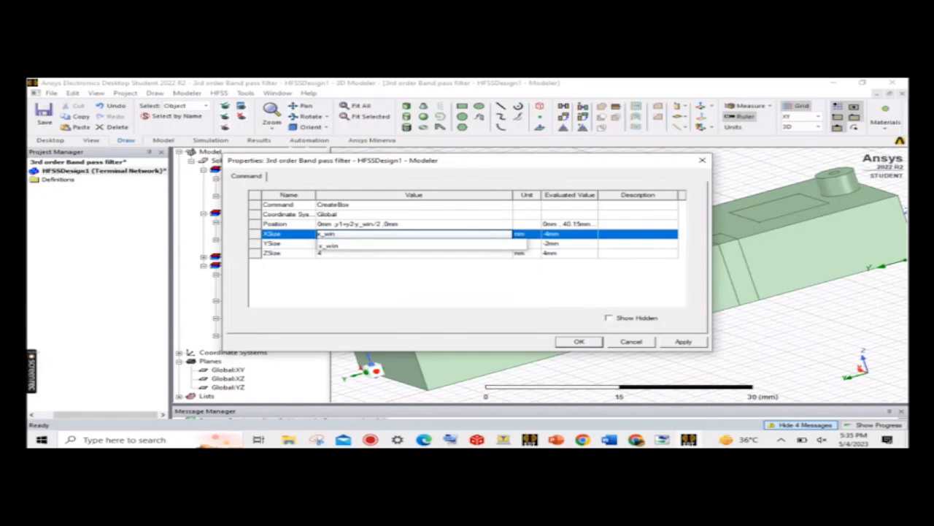
{"action": "key", "text": "Return"}
{"action": "type", "text": "y_win"}
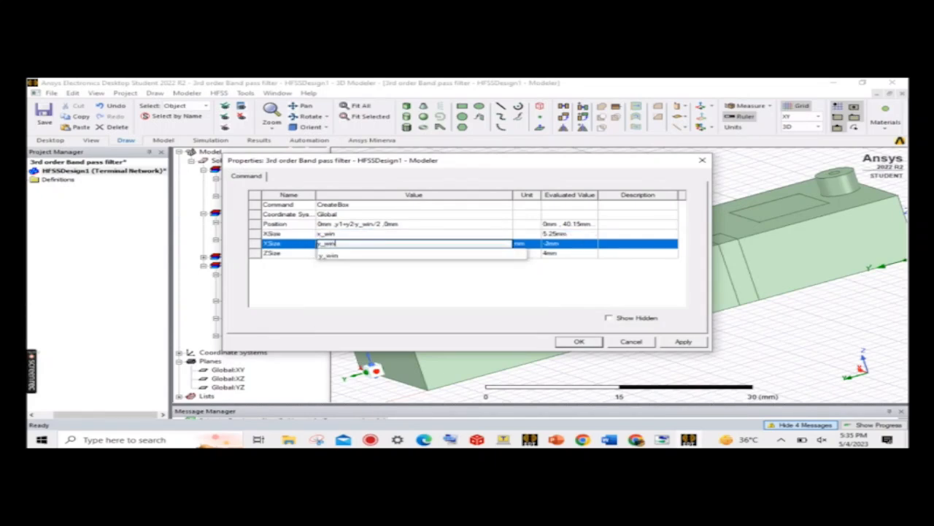
{"action": "key", "text": "Return"}
{"action": "type", "text": "h"}
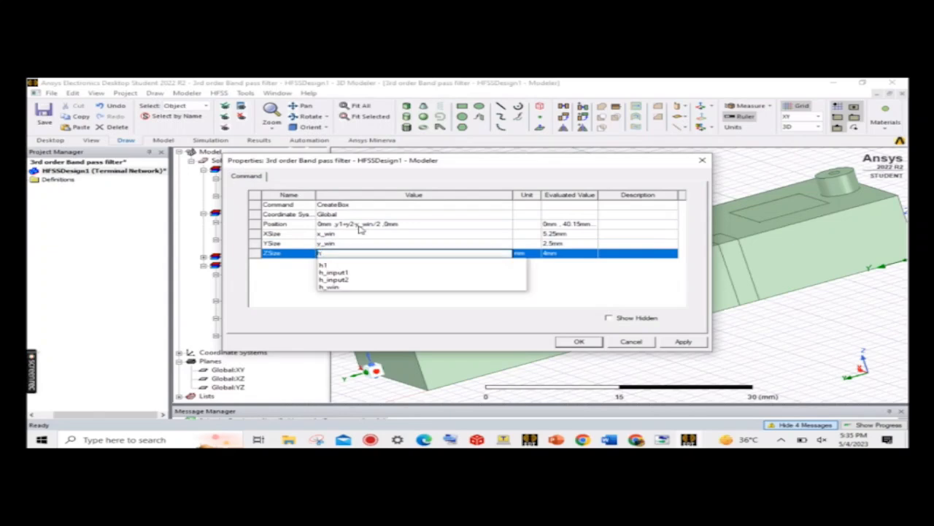
{"action": "type", "text": "_win"}
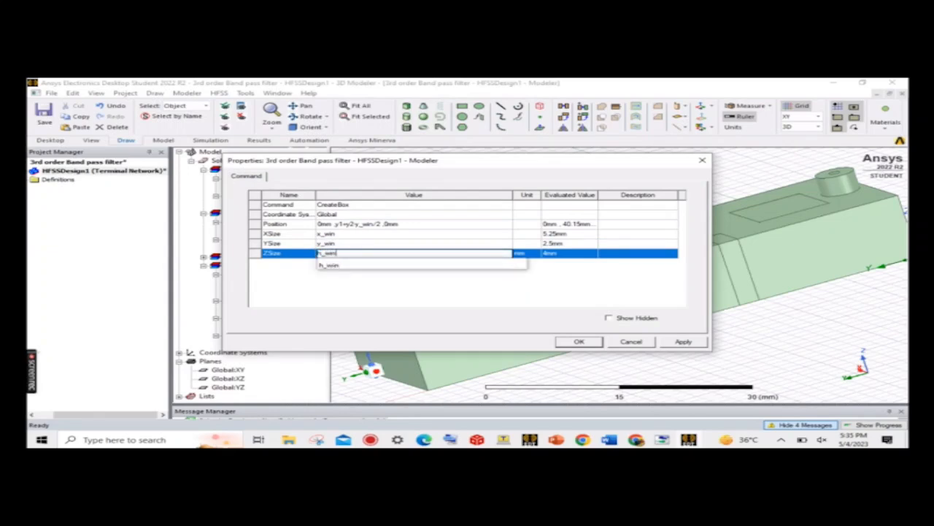
{"action": "key", "text": "Return"}
{"action": "left_click", "coordinate": [679, 341]}
{"action": "left_click", "coordinate": [579, 341]}
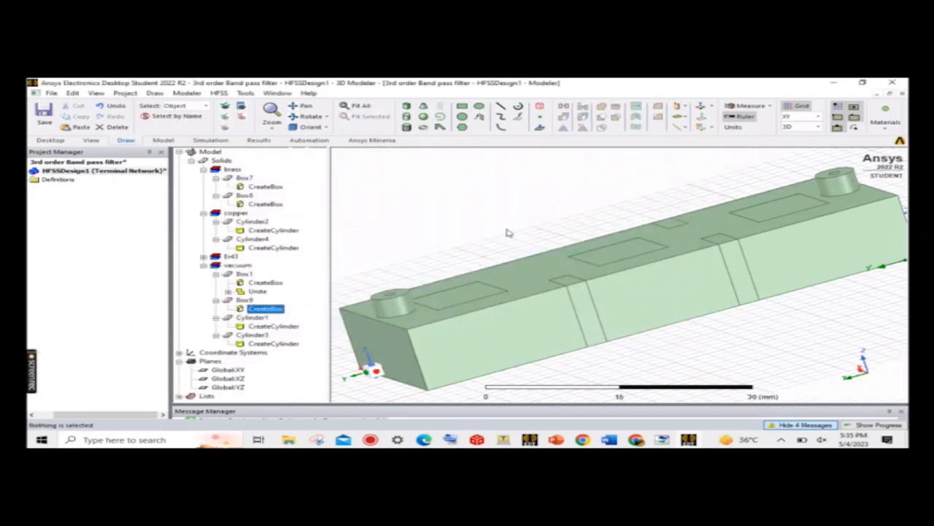
{"action": "left_click", "coordinate": [523, 334]}
{"action": "left_click", "coordinate": [541, 331]}
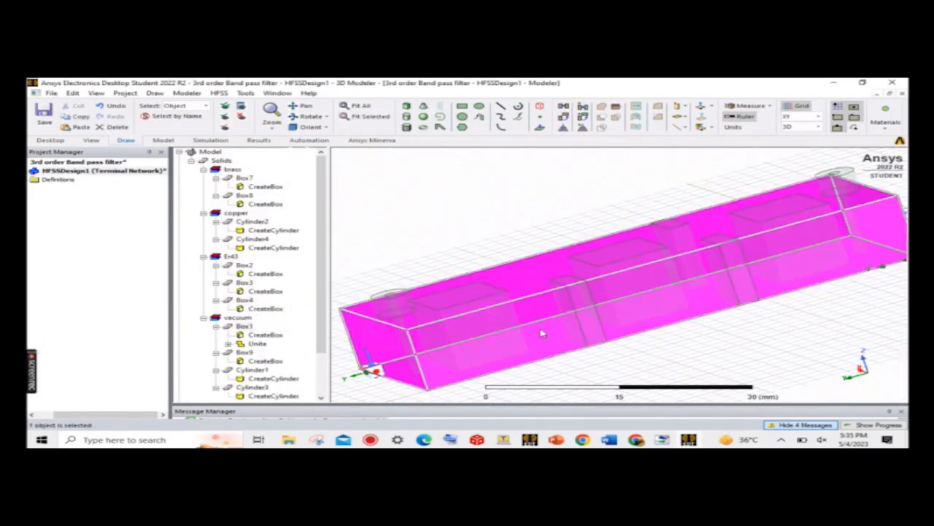
{"action": "left_click", "coordinate": [449, 243]}
{"action": "left_click", "coordinate": [155, 93]}
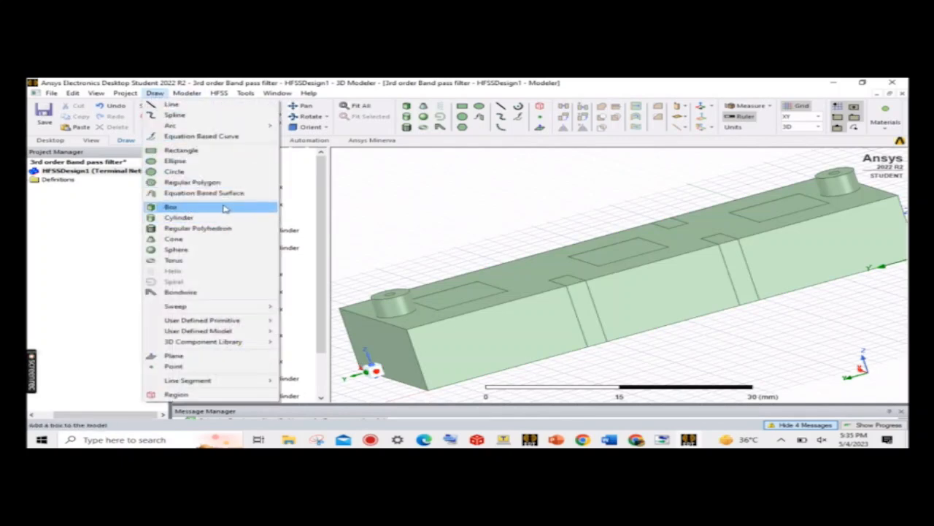
{"action": "left_click", "coordinate": [223, 210]}
{"action": "left_click", "coordinate": [479, 241]}
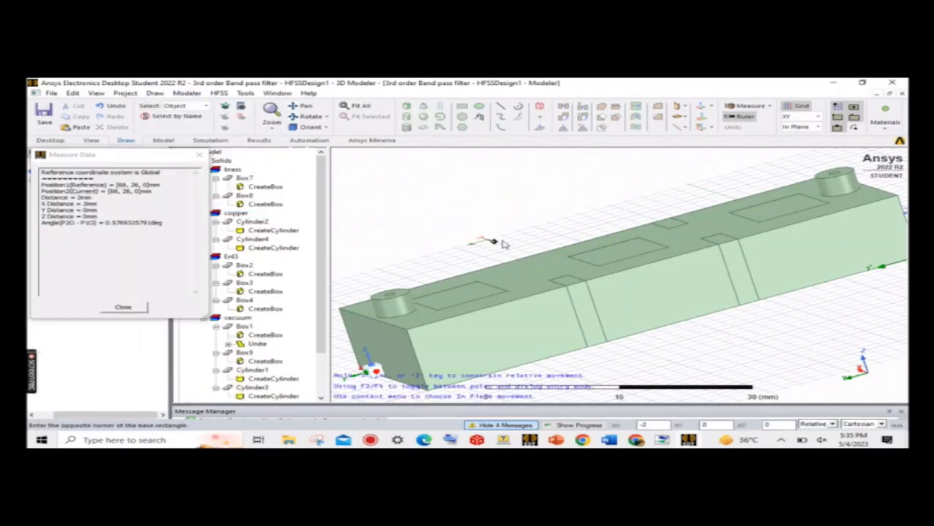
{"action": "left_click", "coordinate": [505, 239]}
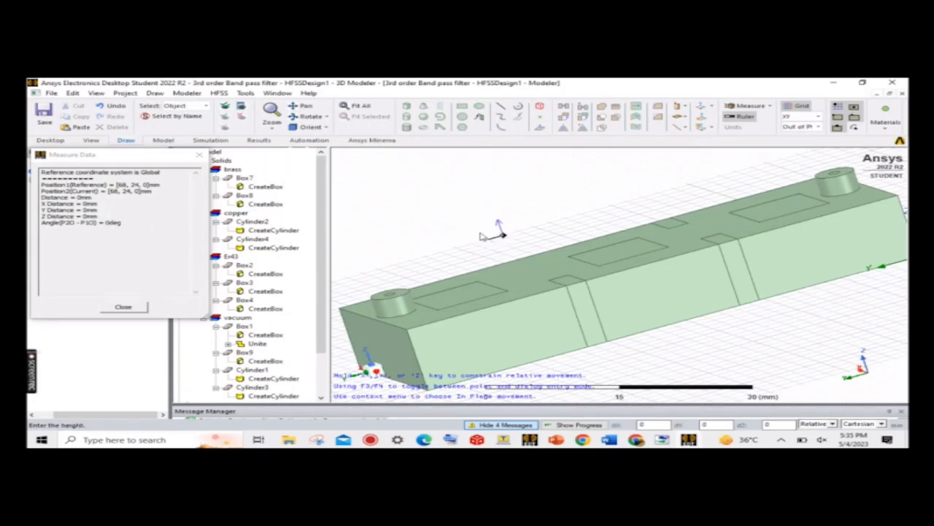
{"action": "left_click", "coordinate": [198, 155]}
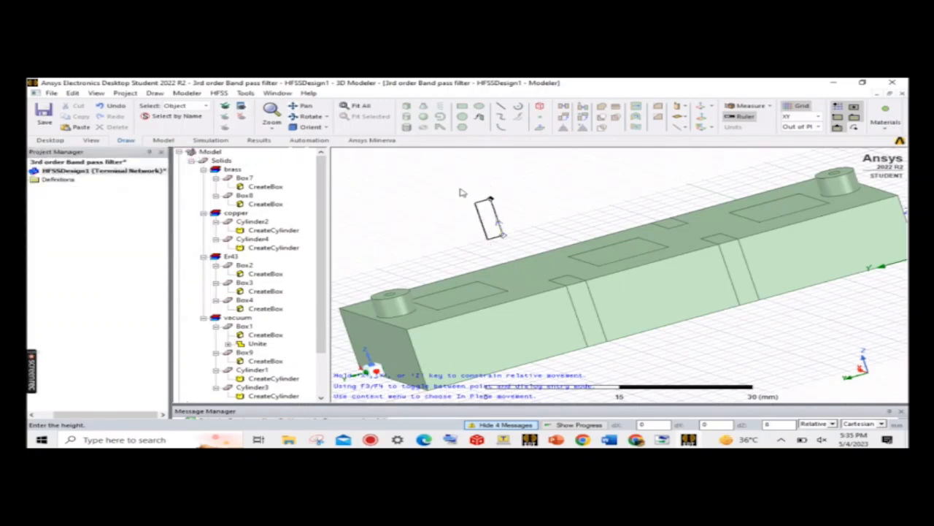
{"action": "key", "text": "Escape"}
- Draw a new box about 6 x 6 mm in base and 4 mm high in the empty space beside the housing
{"action": "left_click", "coordinate": [155, 94]}
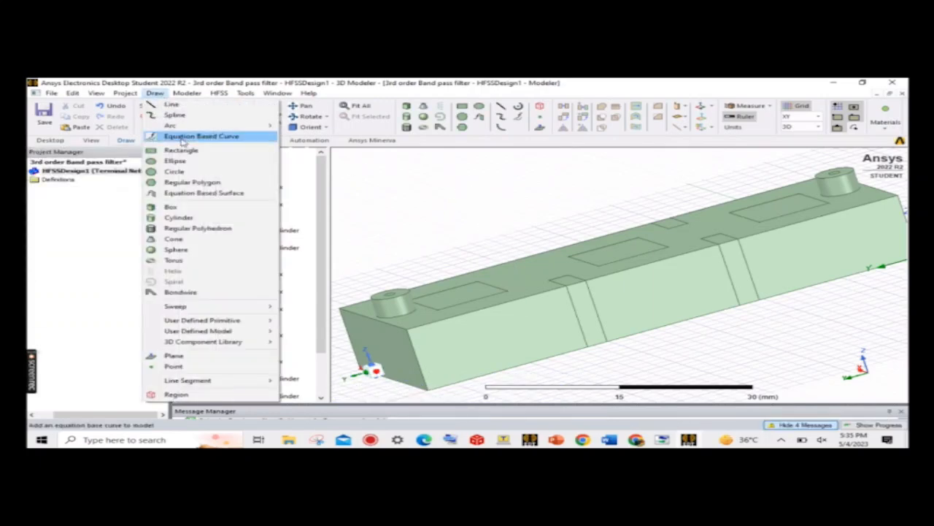
{"action": "left_click", "coordinate": [179, 206]}
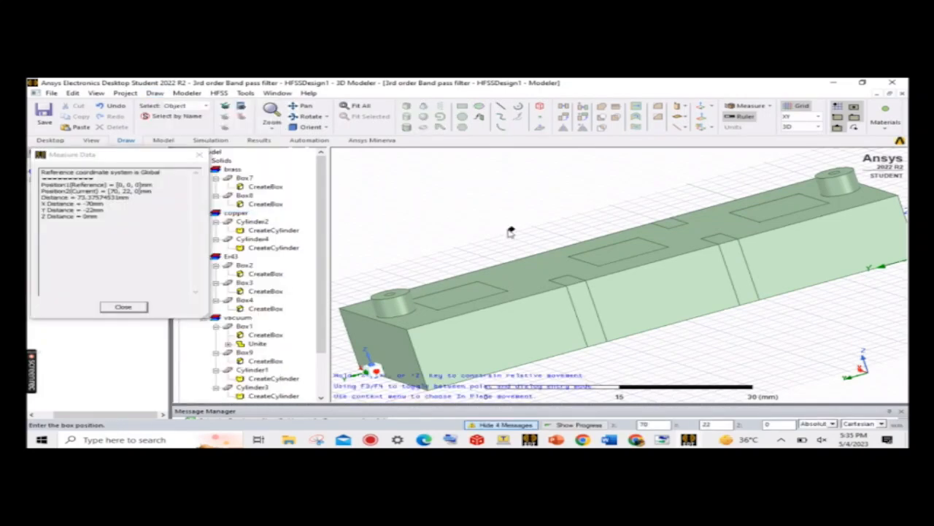
{"action": "left_click", "coordinate": [510, 237]}
{"action": "left_click", "coordinate": [536, 218]}
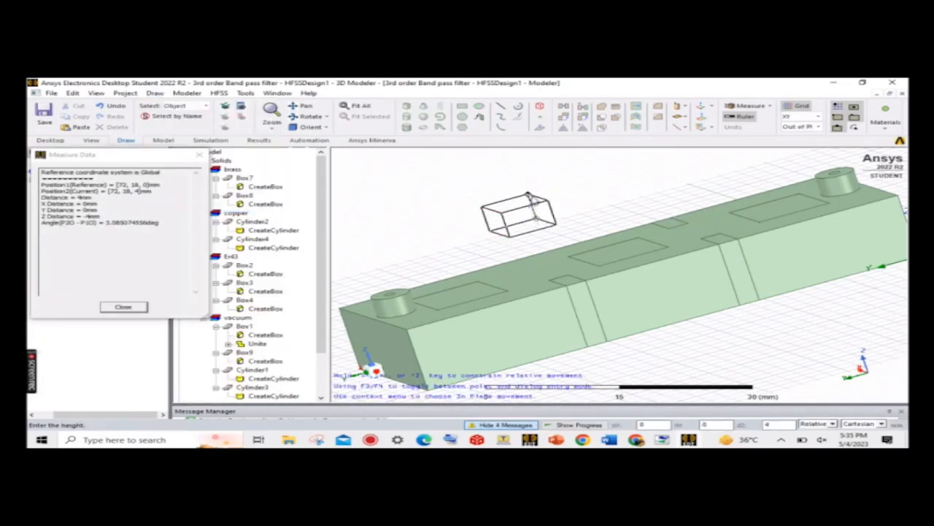
{"action": "left_click", "coordinate": [531, 199]}
- Set the position of Box10 to x1-x_win, y1+y2-y_win/2, 0mm
{"action": "double_click", "coordinate": [263, 378]}
{"action": "left_click", "coordinate": [363, 224]}
{"action": "type", "text": "x1"}
{"action": "type", "text": ","}
{"action": "type", "text": "x"}
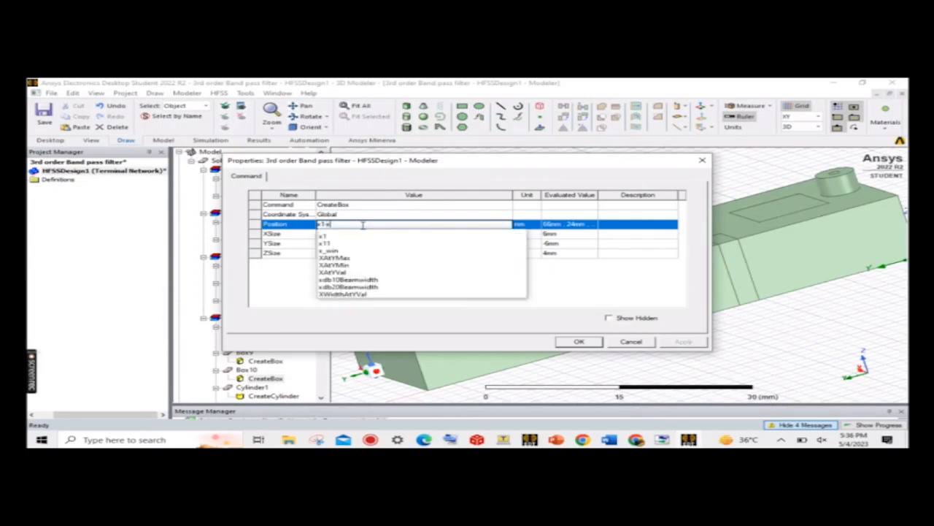
{"action": "type", "text": "_win,"}
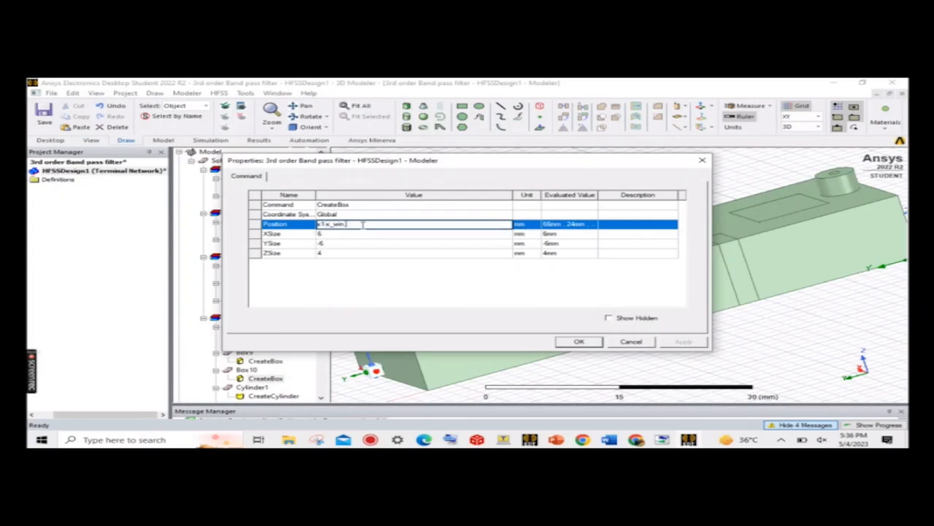
{"action": "type", "text": "y1"}
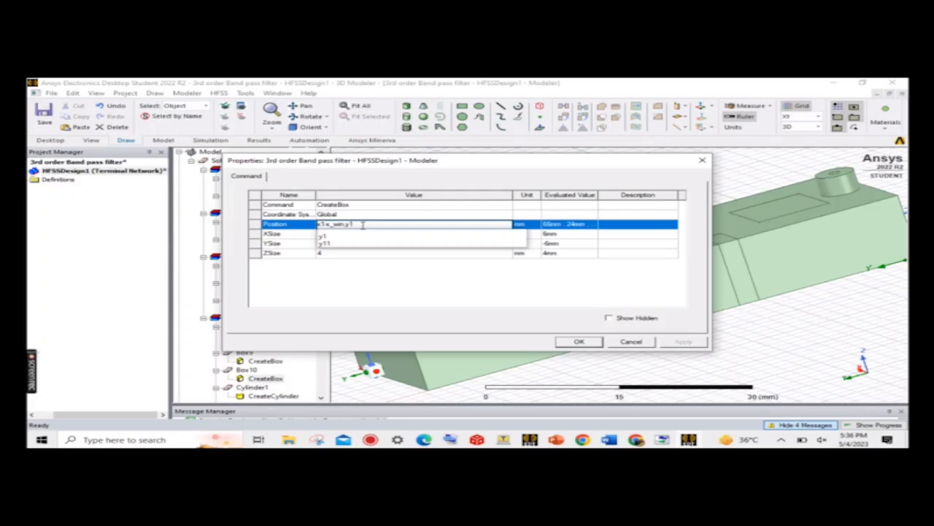
{"action": "type", "text": "+y2"}
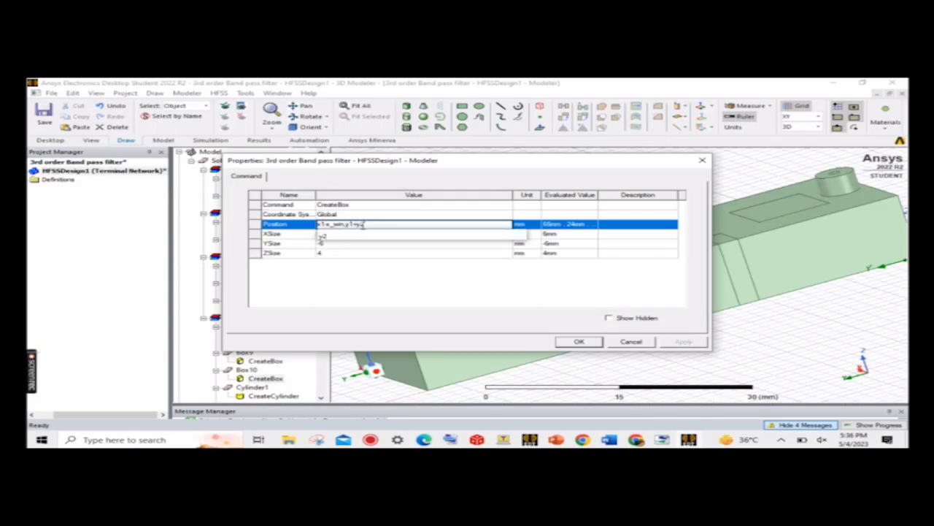
{"action": "type", "text": "+"}
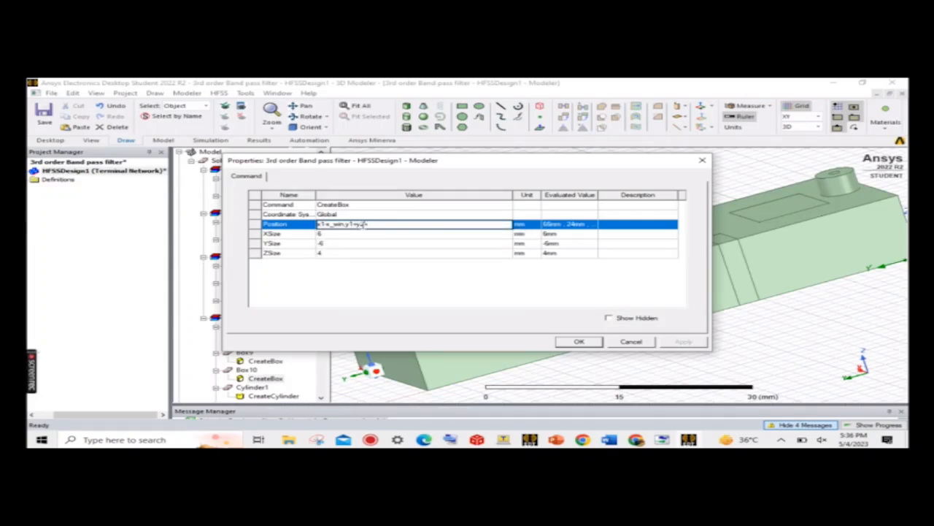
{"action": "key", "text": "BackSpace"}
{"action": "type", "text": "-y_win"}
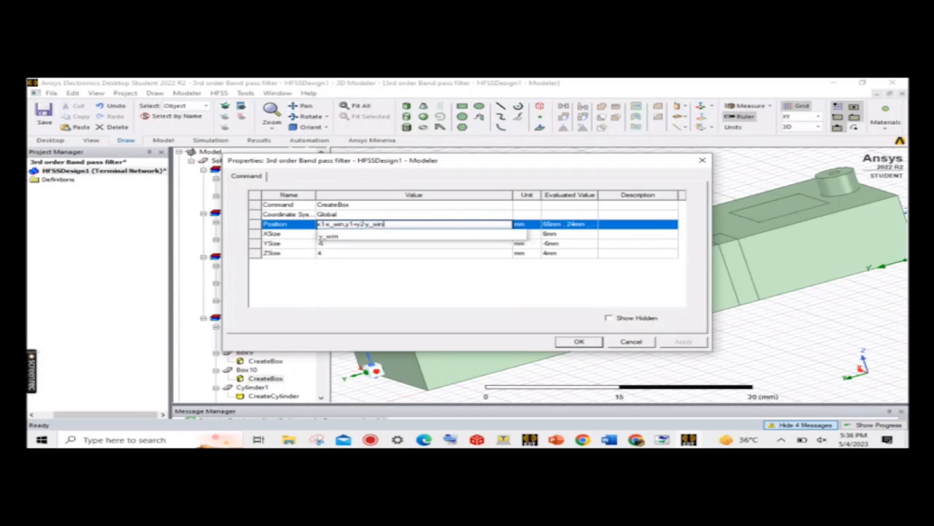
{"action": "type", "text": "/2,0mm"}
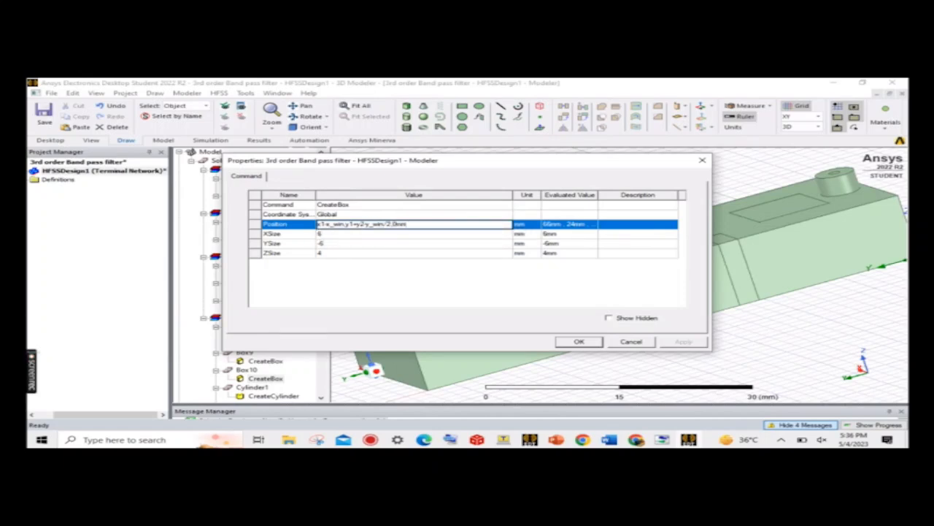
- Set the XSize, YSize and ZSize of Box10 to x_win, y_win and h_win and apply the properties
{"action": "left_click", "coordinate": [369, 242]}
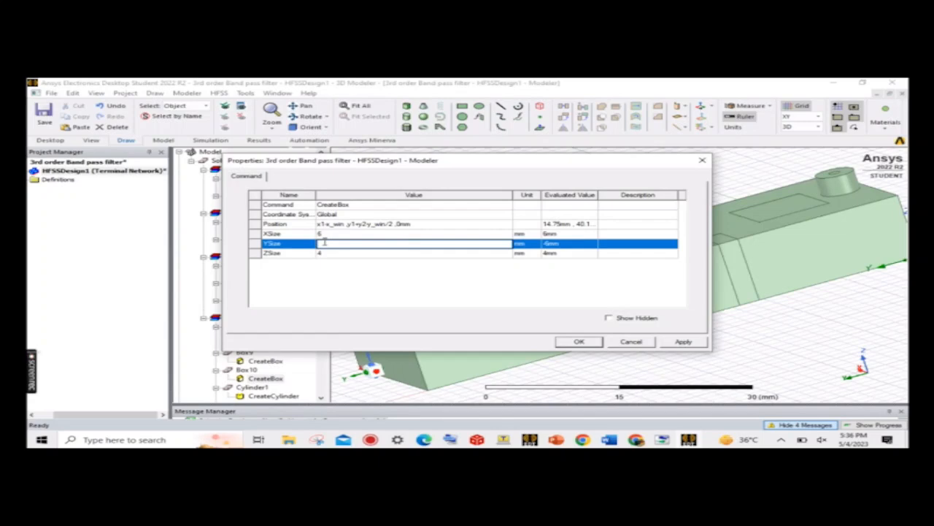
{"action": "type", "text": "y_win"}
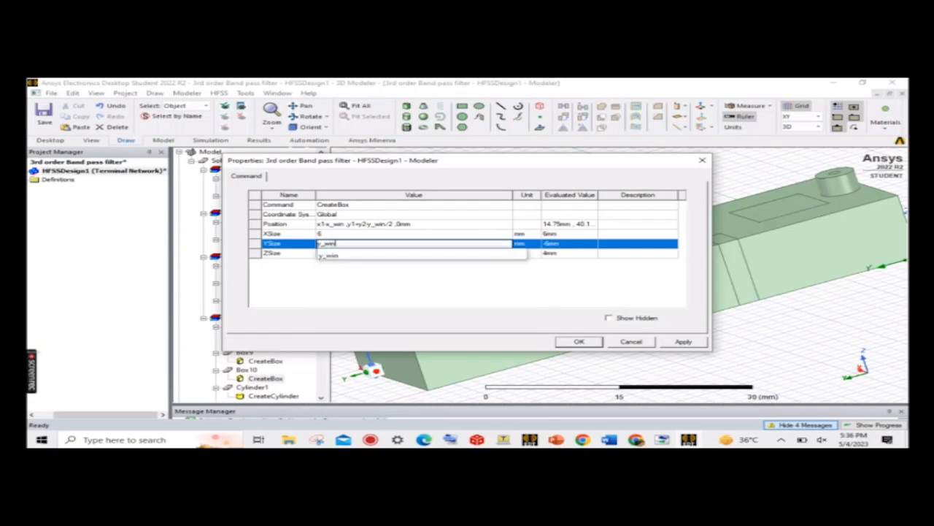
{"action": "left_click", "coordinate": [339, 257]}
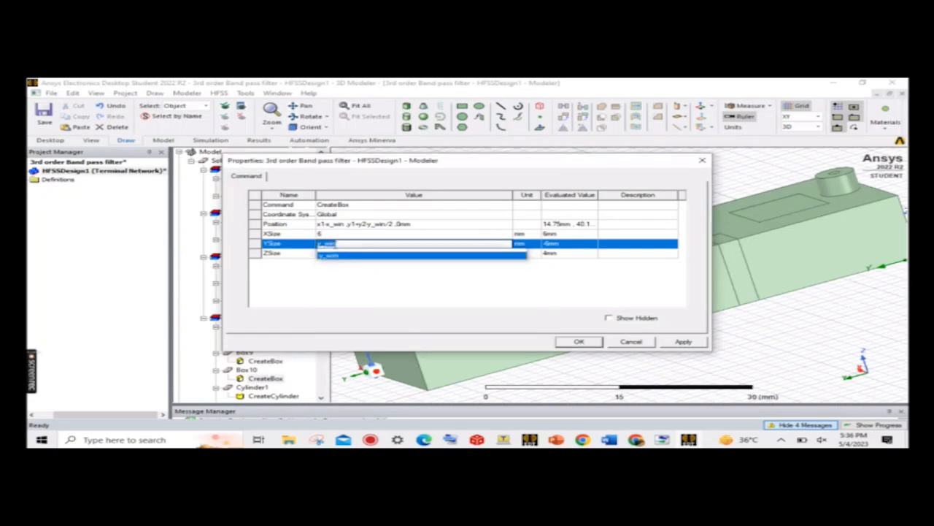
{"action": "left_click", "coordinate": [328, 227]}
{"action": "left_click", "coordinate": [330, 232]}
{"action": "left_click", "coordinate": [330, 233]}
{"action": "type", "text": "x_win"}
{"action": "left_click", "coordinate": [330, 241]}
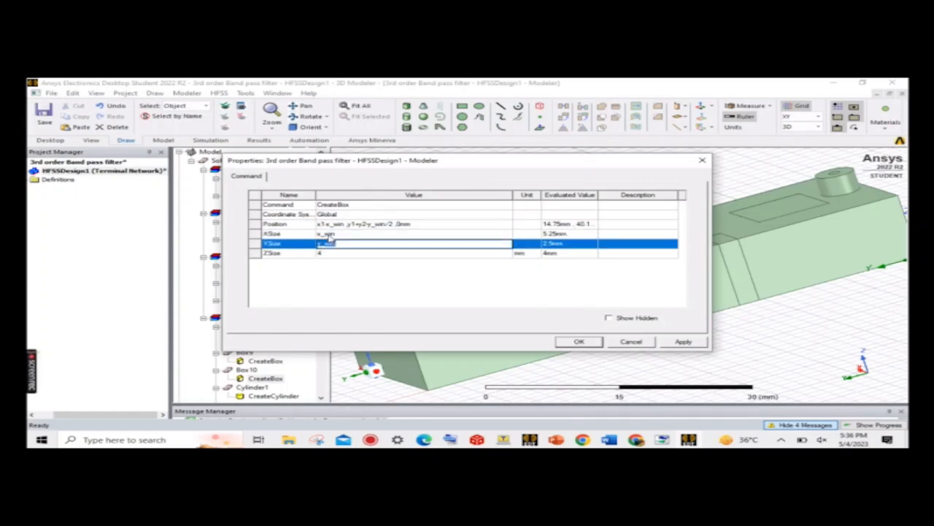
{"action": "left_click", "coordinate": [337, 253]}
{"action": "type", "text": "h"}
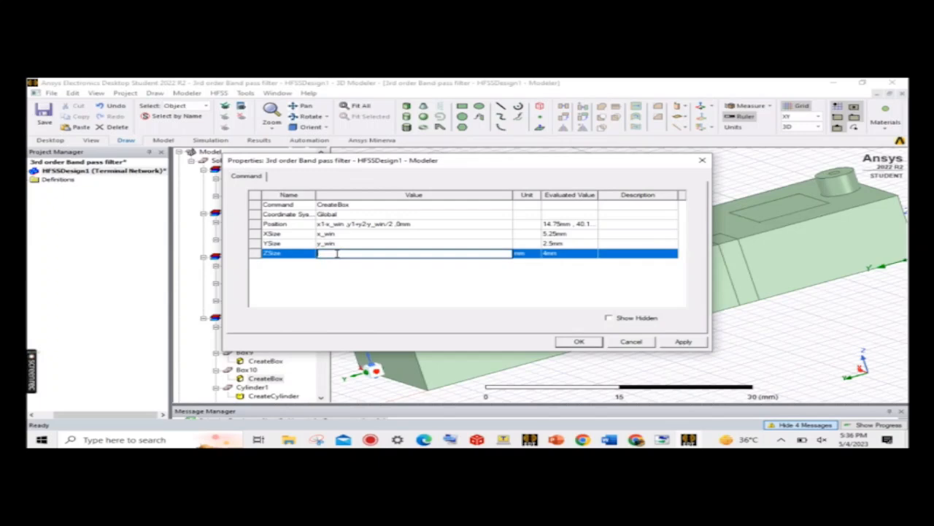
{"action": "type", "text": "_win"}
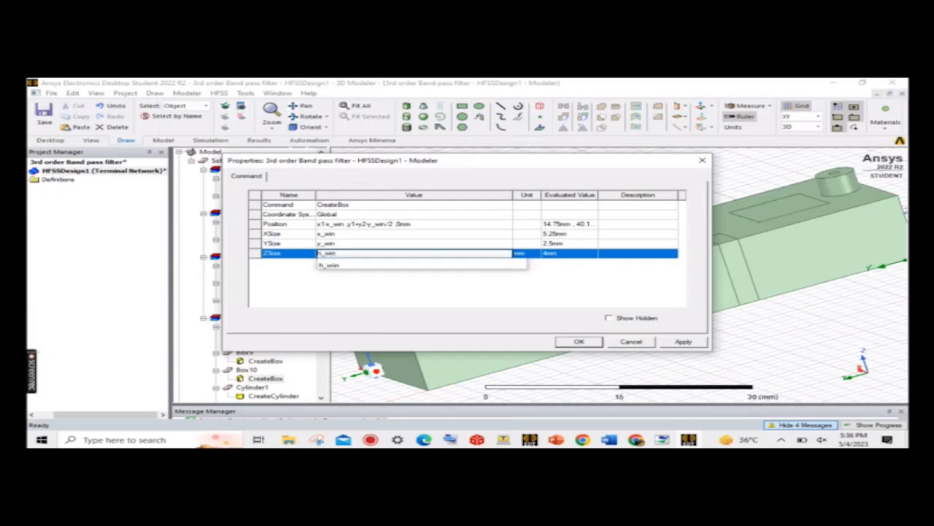
{"action": "left_click", "coordinate": [380, 266]}
{"action": "left_click", "coordinate": [684, 342]}
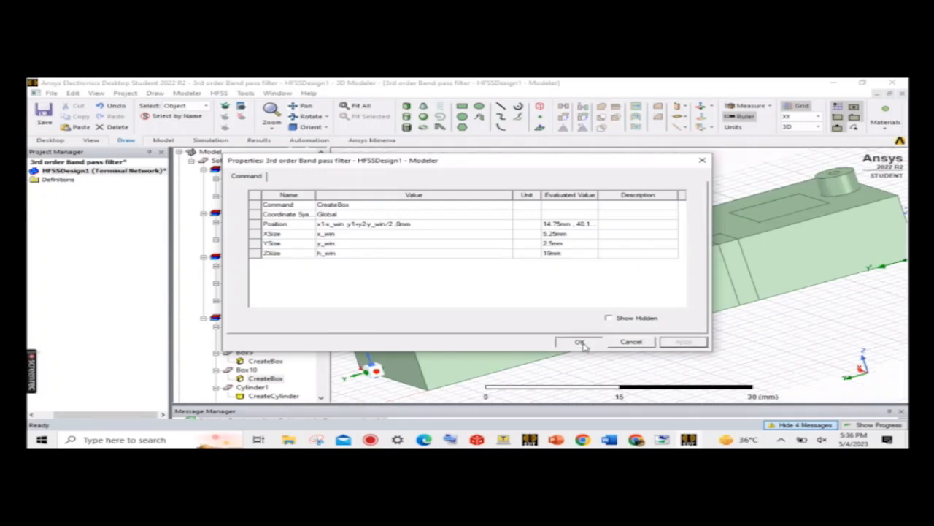
{"action": "left_click", "coordinate": [579, 342]}
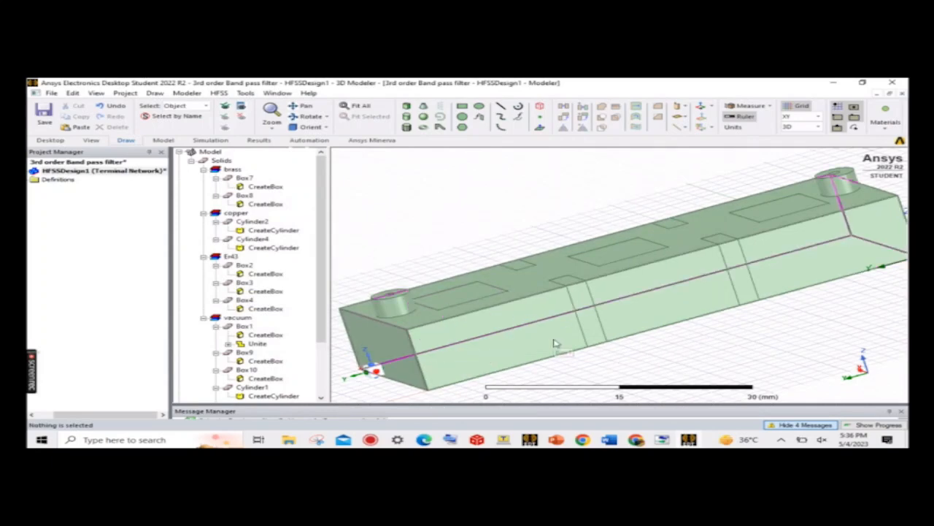
{"action": "left_click", "coordinate": [555, 343]}
{"action": "left_click", "coordinate": [705, 352]}
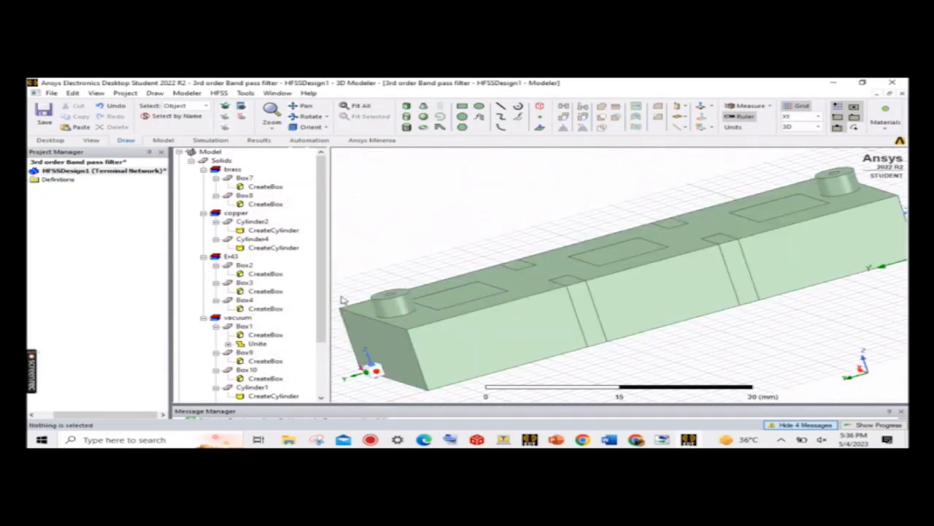
- Assign the library material brass to Box10, keeping the existing project definition
{"action": "scroll", "coordinate": [325, 263], "scroll_direction": "down", "scroll_amount": 3}
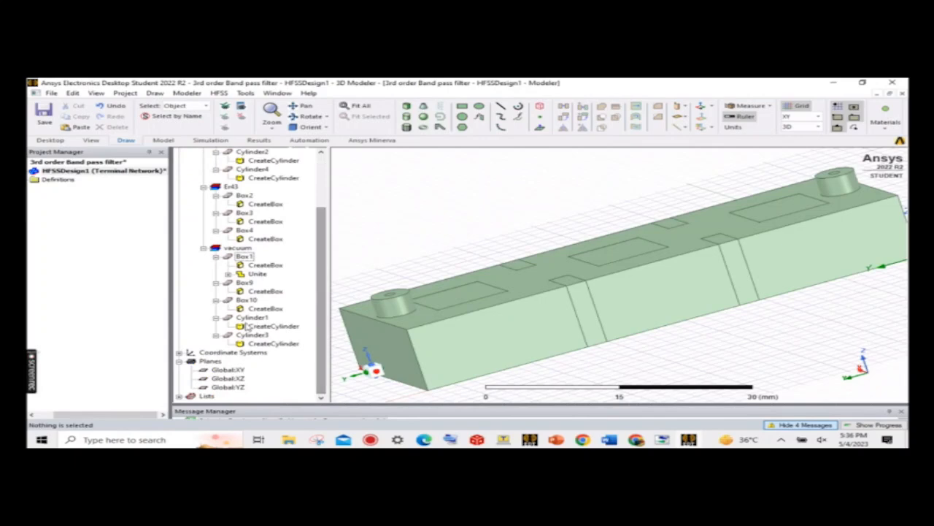
{"action": "left_click", "coordinate": [245, 300]}
{"action": "right_click", "coordinate": [245, 303]}
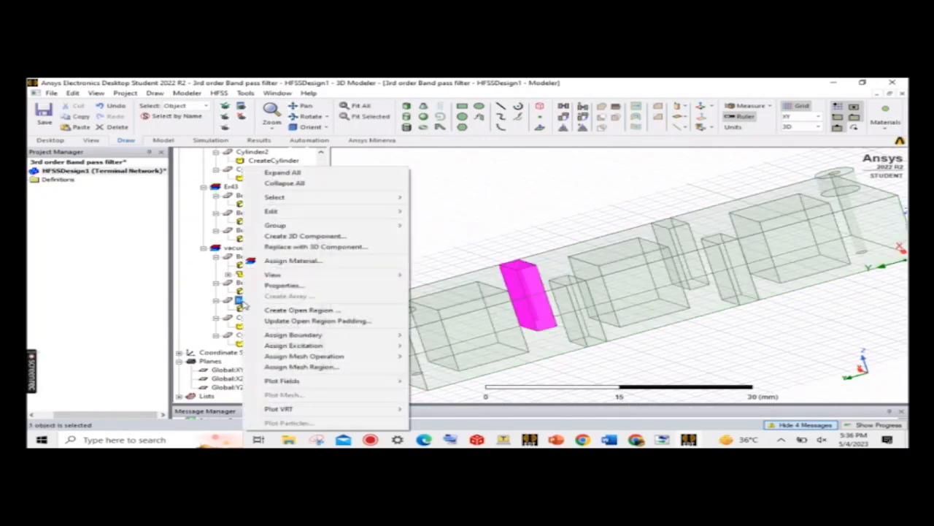
{"action": "left_click", "coordinate": [361, 263]}
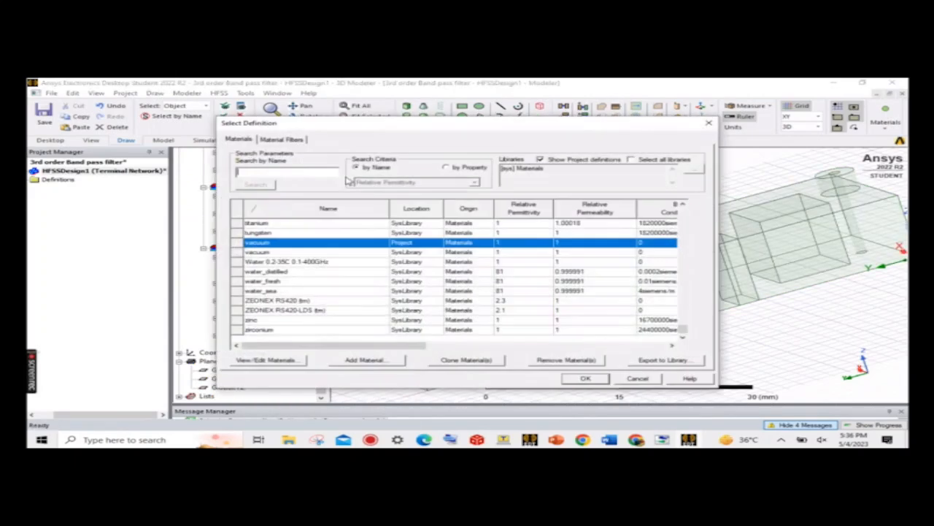
{"action": "type", "text": "ro"}
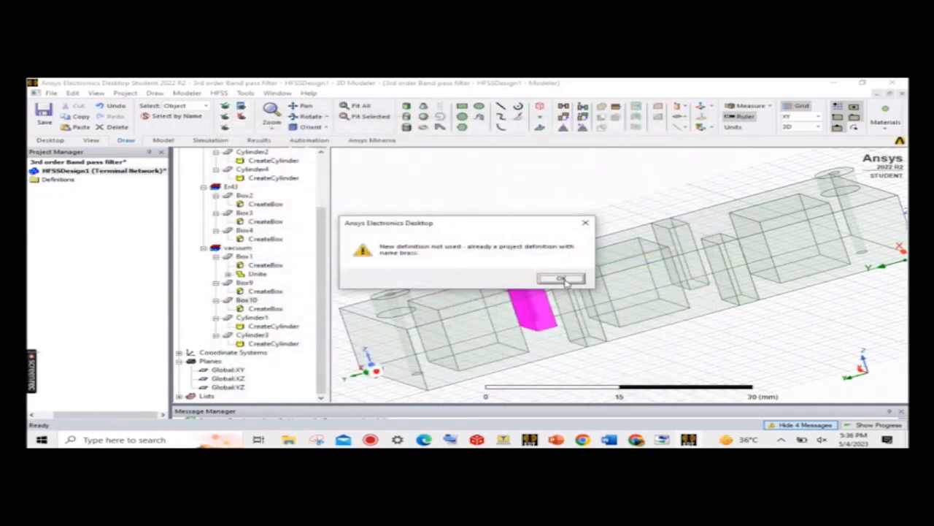
{"action": "left_click", "coordinate": [567, 281]}
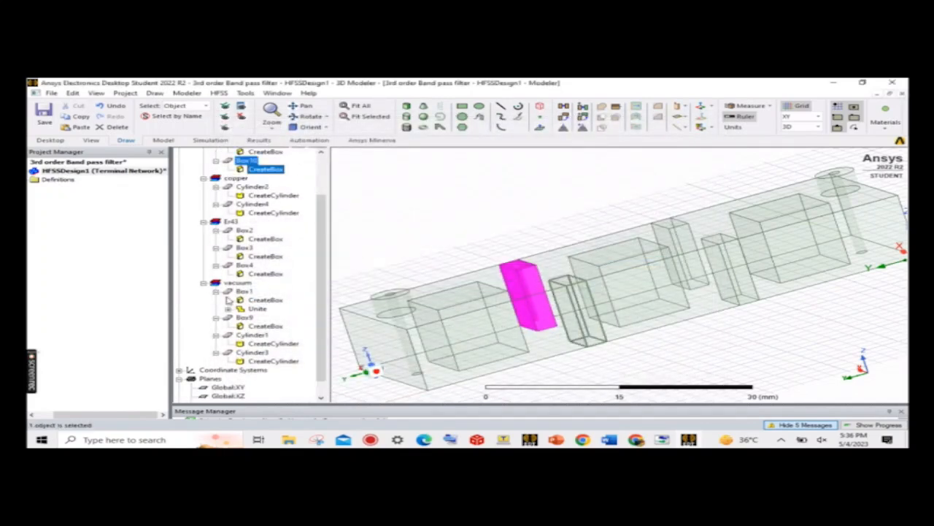
- Assign brass to Box9, the window block on the opposite wall from Box10
{"action": "left_click", "coordinate": [235, 318]}
{"action": "right_click", "coordinate": [233, 318]}
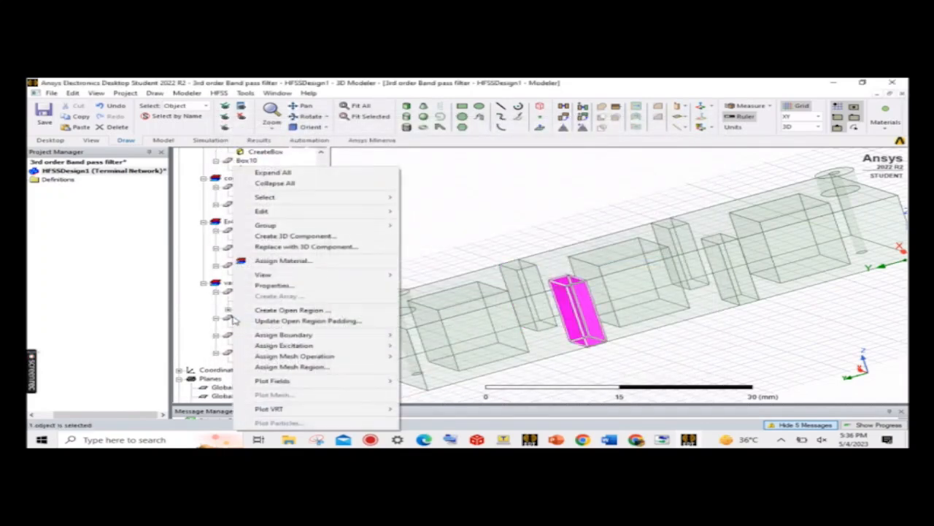
{"action": "left_click", "coordinate": [285, 261]}
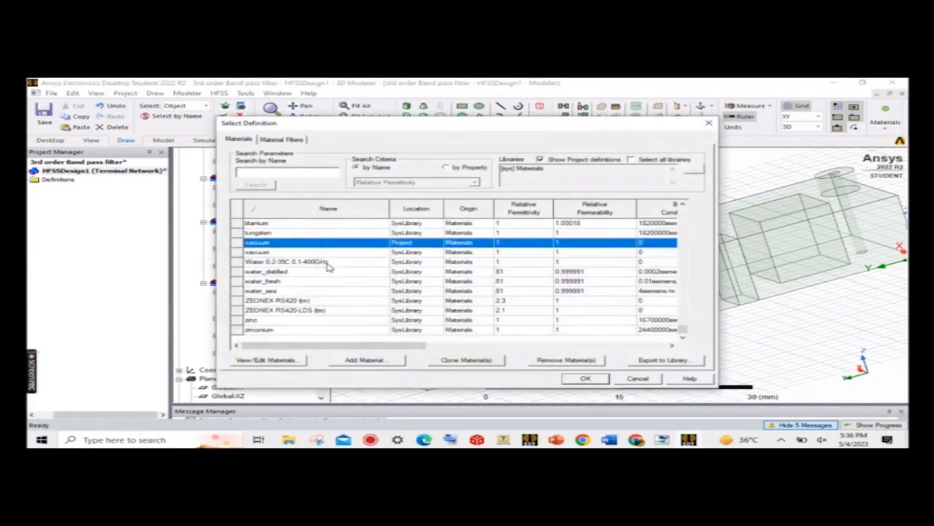
{"action": "type", "text": "brass"}
{"action": "key", "text": "Return"}
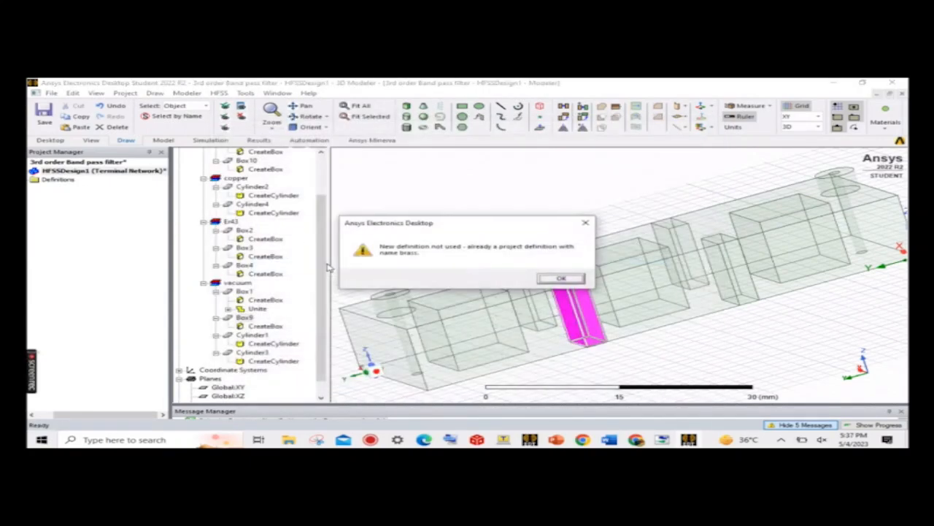
{"action": "left_click", "coordinate": [570, 279]}
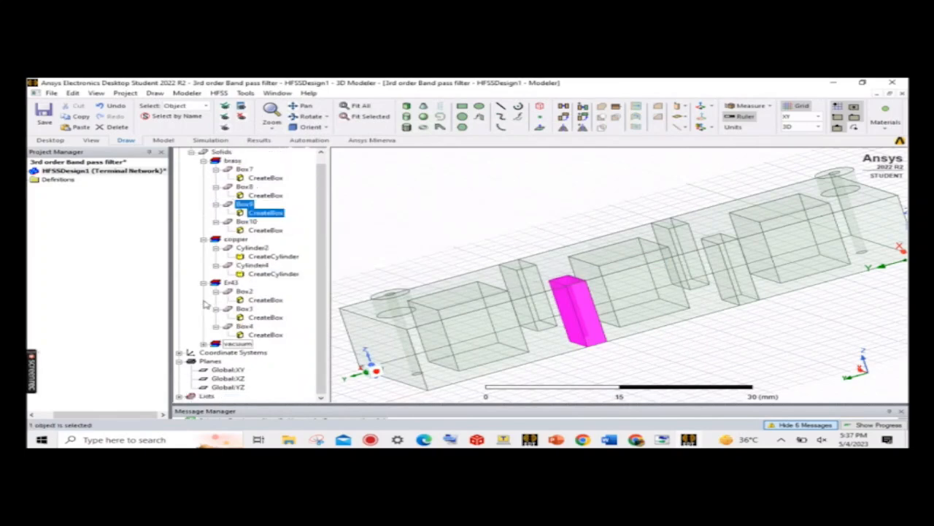
{"action": "left_click", "coordinate": [204, 239]}
{"action": "left_click", "coordinate": [404, 216]}
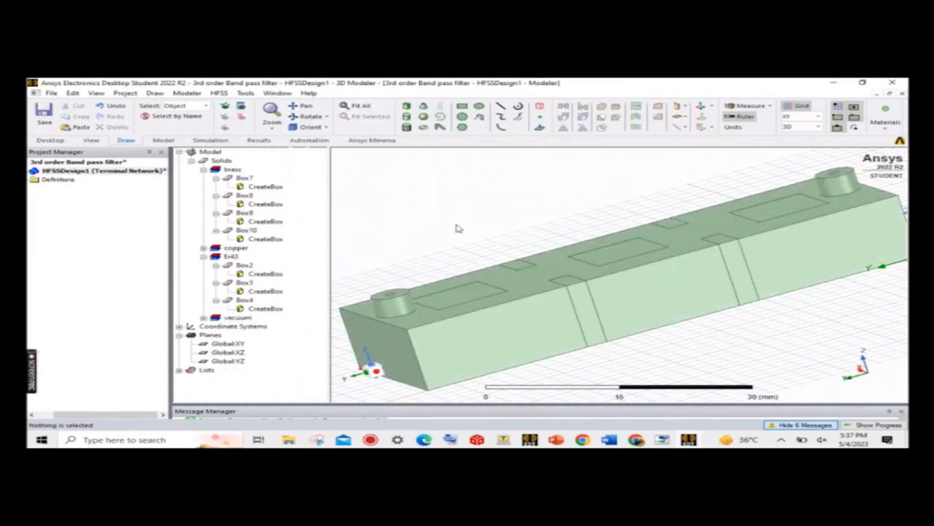
{"action": "scroll", "coordinate": [463, 227], "scroll_direction": "up", "scroll_amount": 3}
{"action": "scroll", "coordinate": [467, 230], "scroll_direction": "down", "scroll_amount": 4}
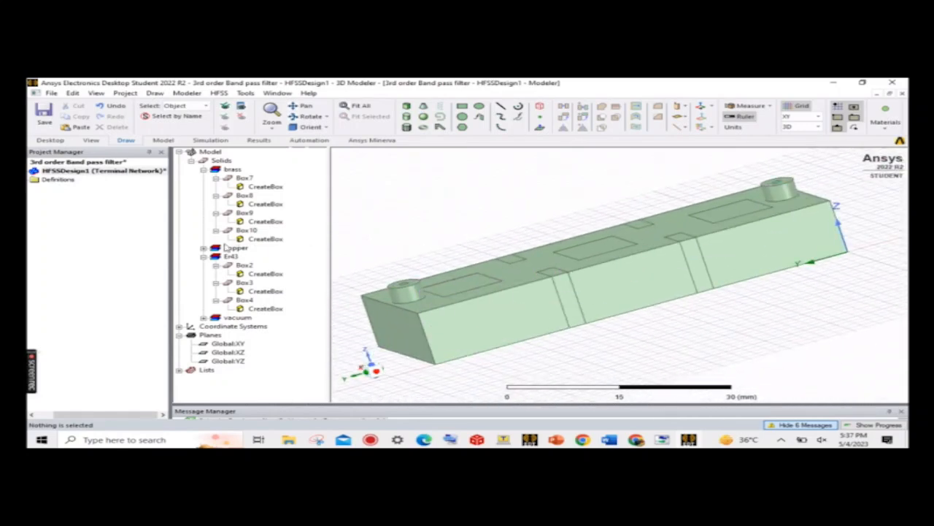
- Collapse the Er43 and brass groups in the model tree and inspect the filter with its four window blocks
{"action": "left_click", "coordinate": [203, 257]}
{"action": "left_click", "coordinate": [204, 170]}
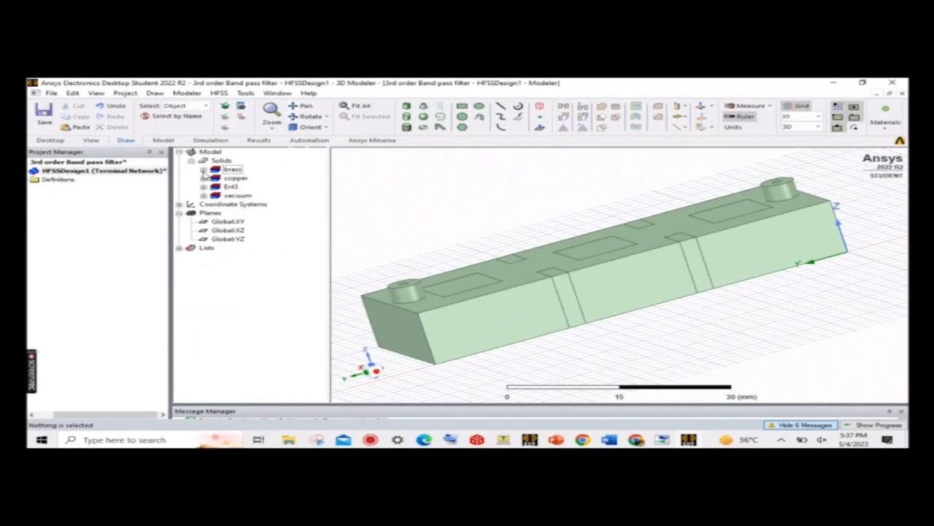
{"action": "scroll", "coordinate": [484, 251], "scroll_direction": "up", "scroll_amount": 1}
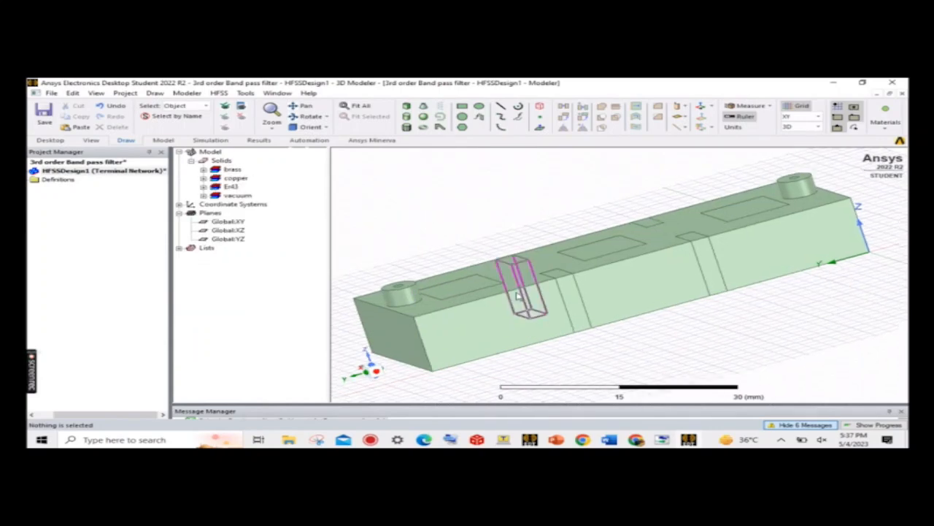
{"action": "scroll", "coordinate": [646, 343], "scroll_direction": "up", "scroll_amount": 1}
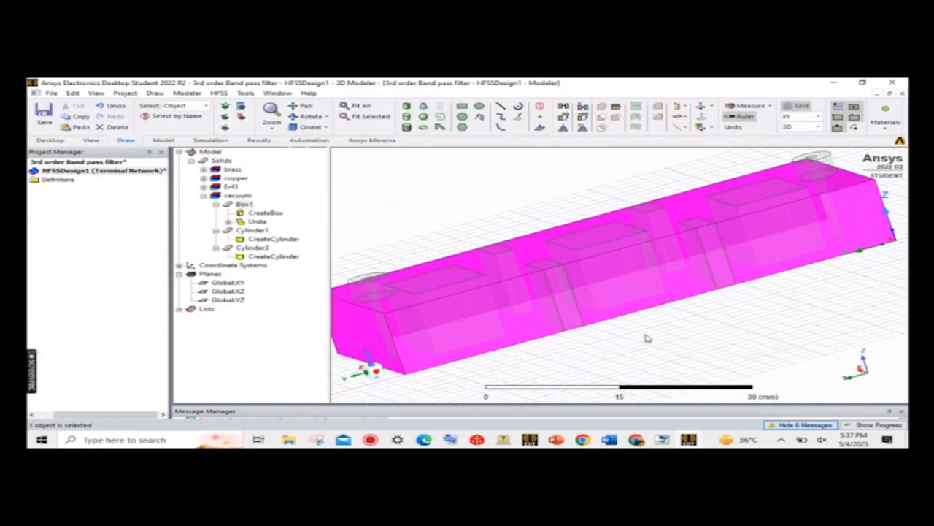
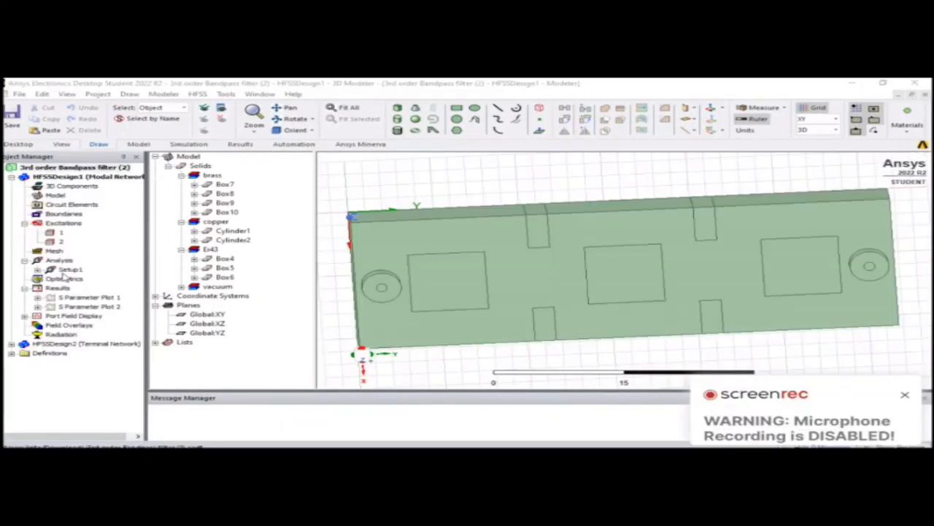
- Review the adaptive solution settings of Setup1 and the definition of its frequency sweep, accepting both
{"action": "double_click", "coordinate": [67, 270]}
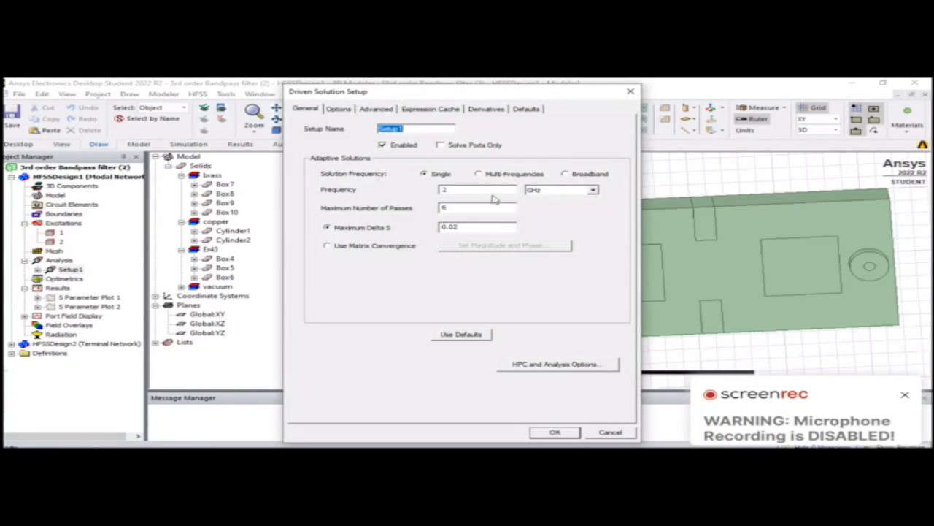
{"action": "left_click", "coordinate": [554, 432]}
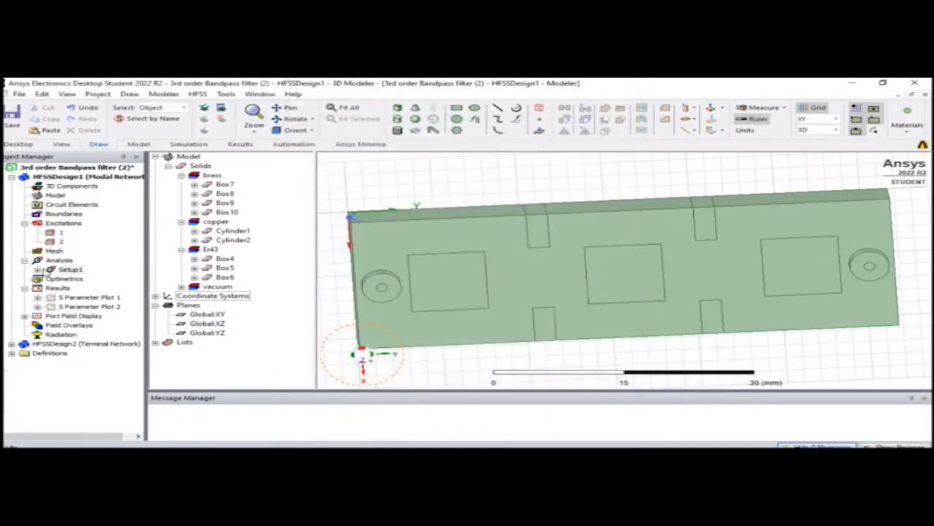
{"action": "left_click", "coordinate": [37, 270]}
{"action": "double_click", "coordinate": [101, 280]}
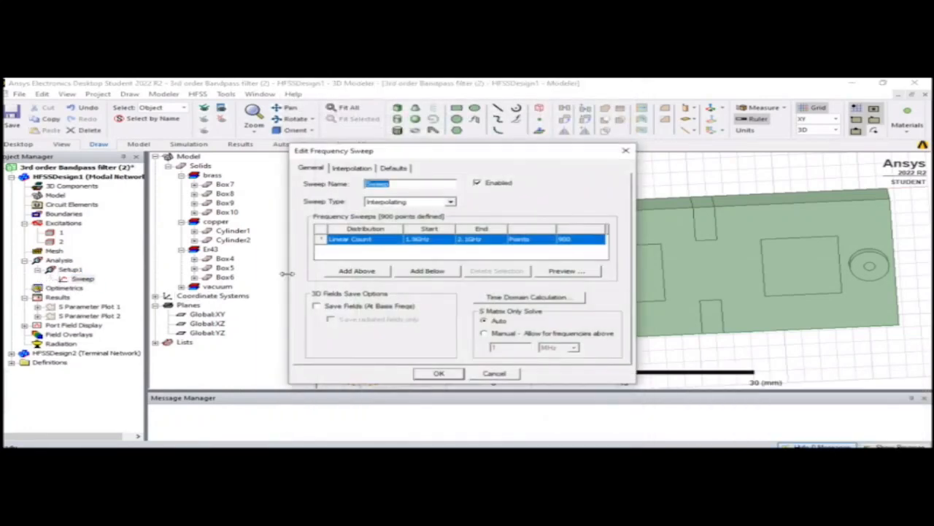
{"action": "left_click", "coordinate": [435, 374]}
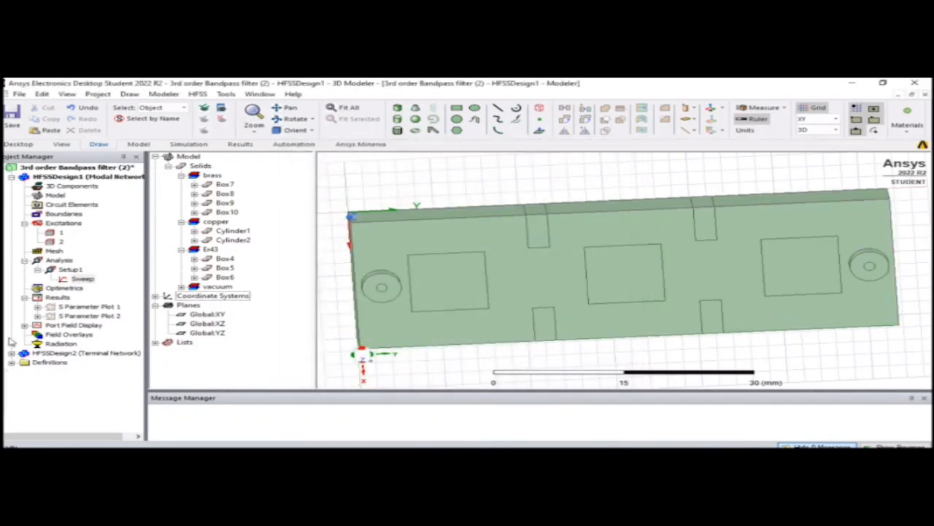
- Open S Parameter Plot 1 to check its S(2,1) and S(1,1) traces, and close the plot
{"action": "left_click", "coordinate": [59, 298]}
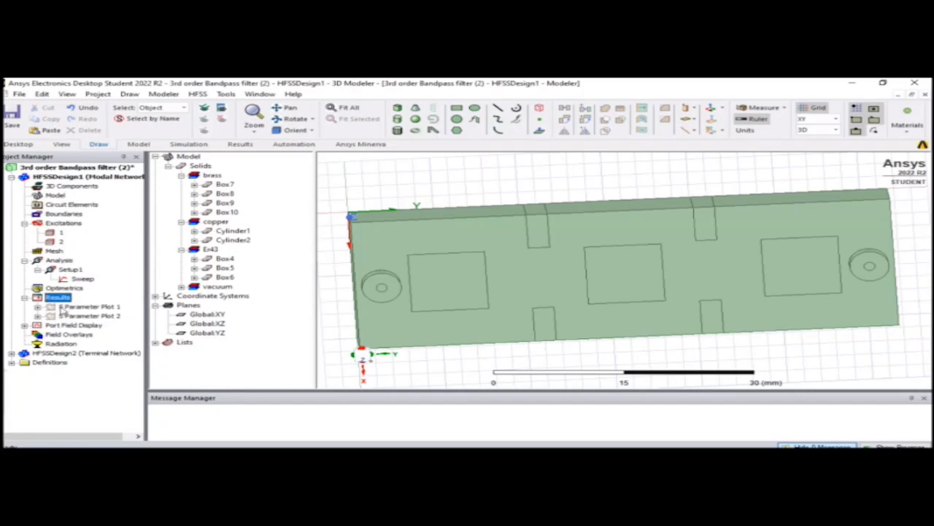
{"action": "double_click", "coordinate": [67, 306]}
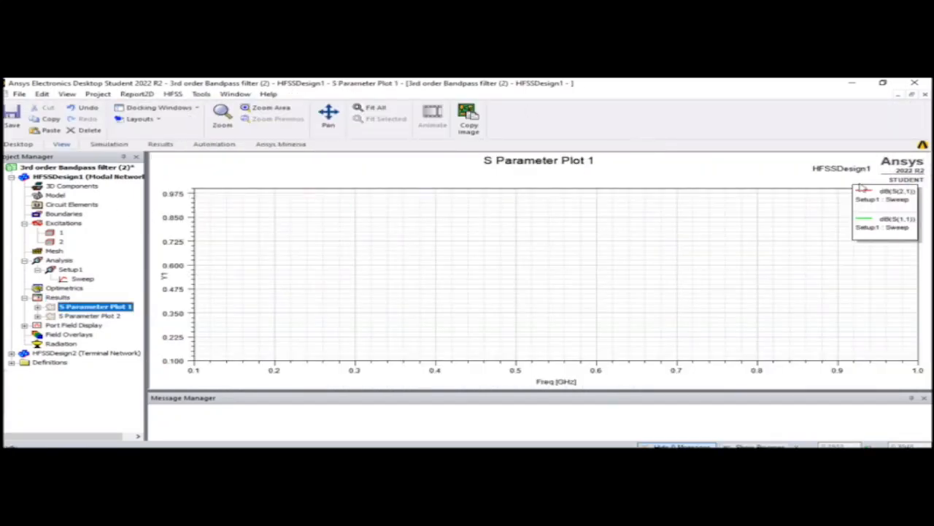
{"action": "left_click", "coordinate": [925, 94]}
- Run the validation check on HFSSDesign1 and close its report
{"action": "left_click", "coordinate": [198, 94]}
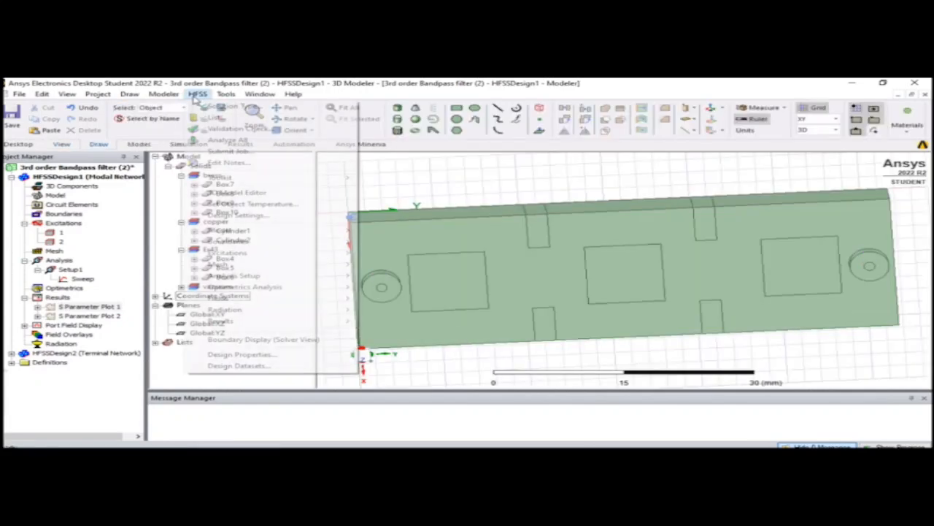
{"action": "left_click", "coordinate": [230, 135]}
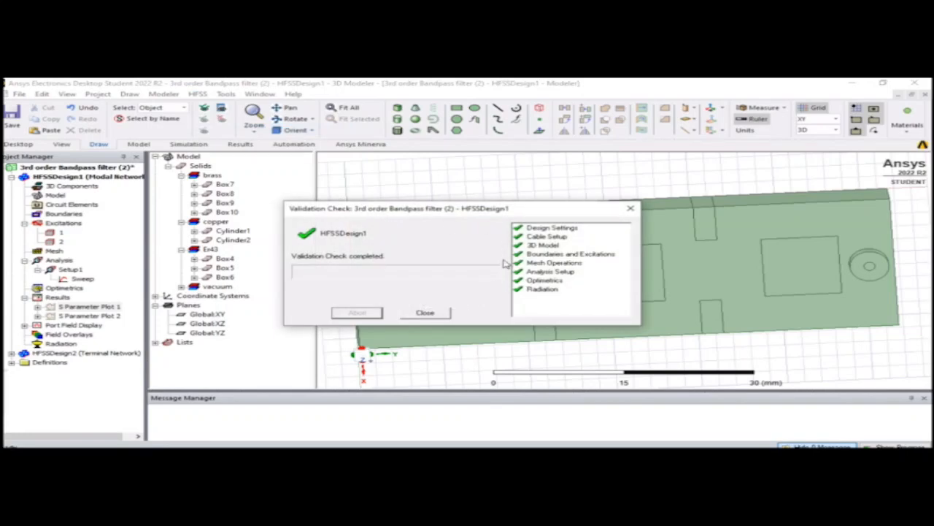
{"action": "left_click", "coordinate": [424, 313]}
- Start Analyze All for the design, agreeing to save the project in the 2022 R2 version
{"action": "left_click", "coordinate": [198, 95]}
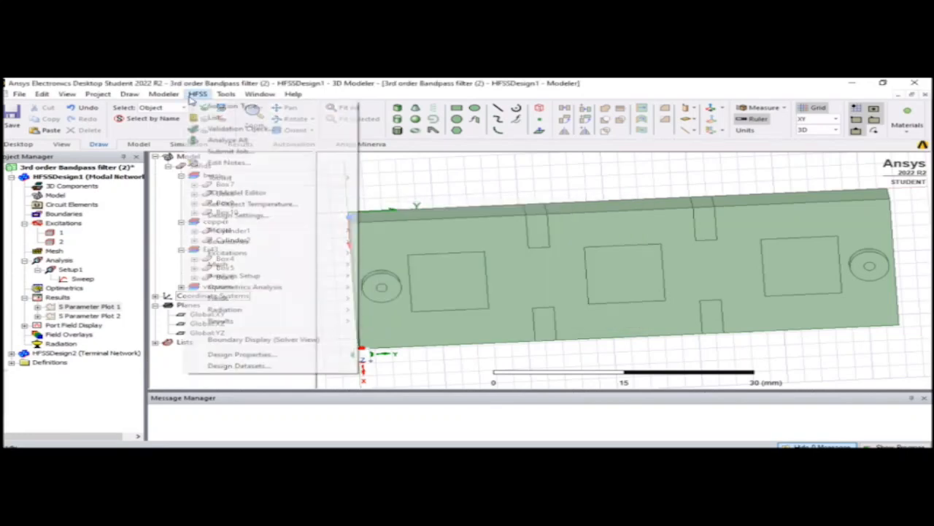
{"action": "left_click", "coordinate": [226, 141]}
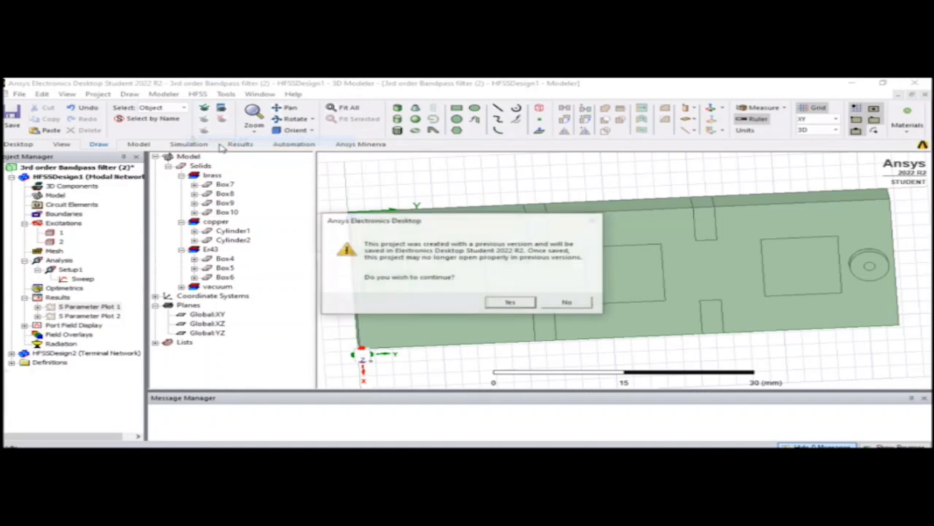
{"action": "left_click", "coordinate": [513, 304]}
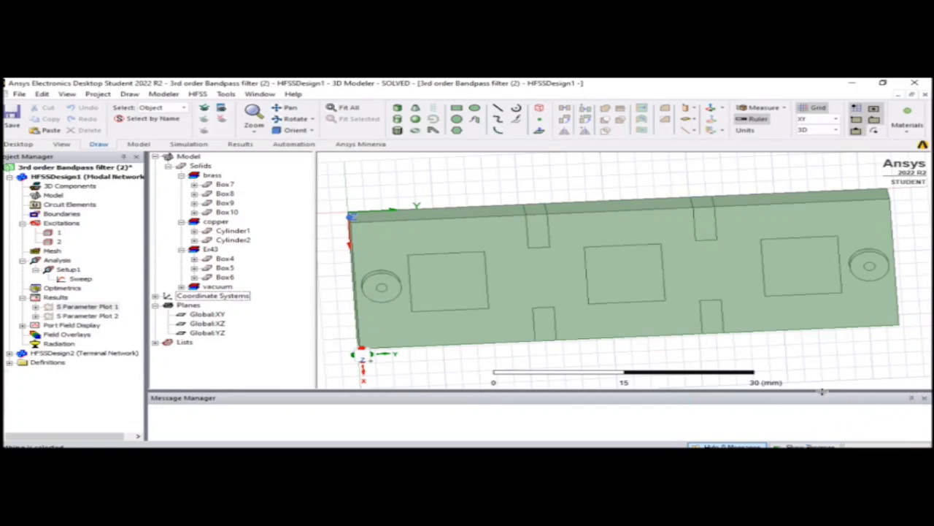
- Enlarge the modeling area and examine the filter's ports, resonators and windows from several angles
{"action": "left_click_drag", "start_coordinate": [799, 392], "coordinate": [800, 363]}
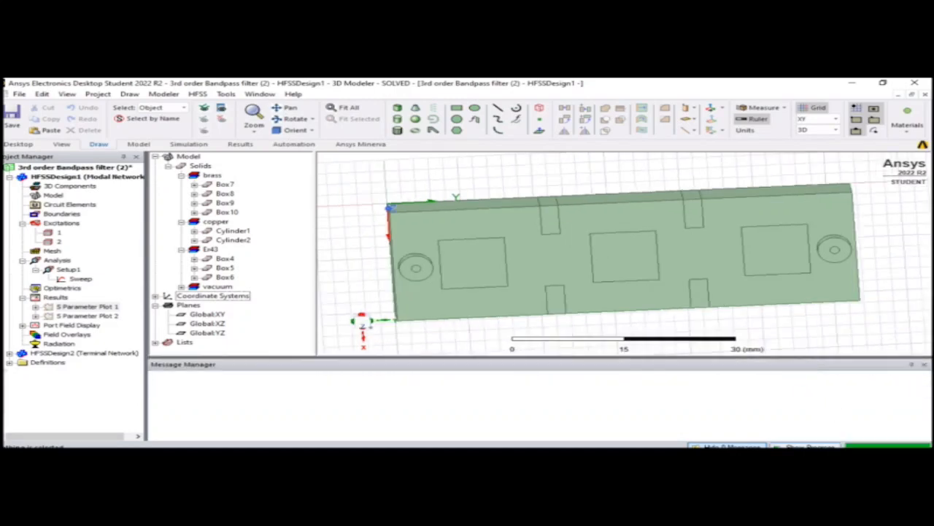
{"action": "left_click_drag", "start_coordinate": [722, 357], "coordinate": [722, 416]}
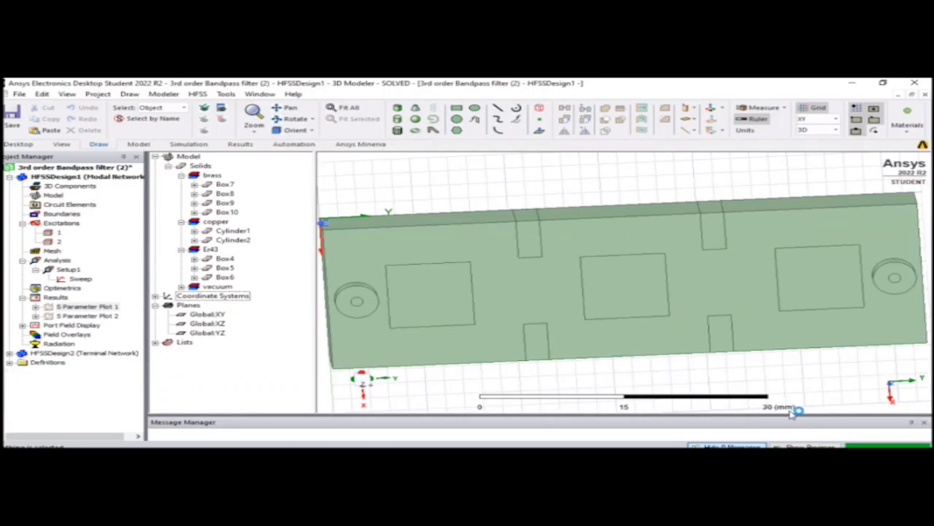
{"action": "scroll", "coordinate": [715, 291], "scroll_direction": "down", "scroll_amount": 3}
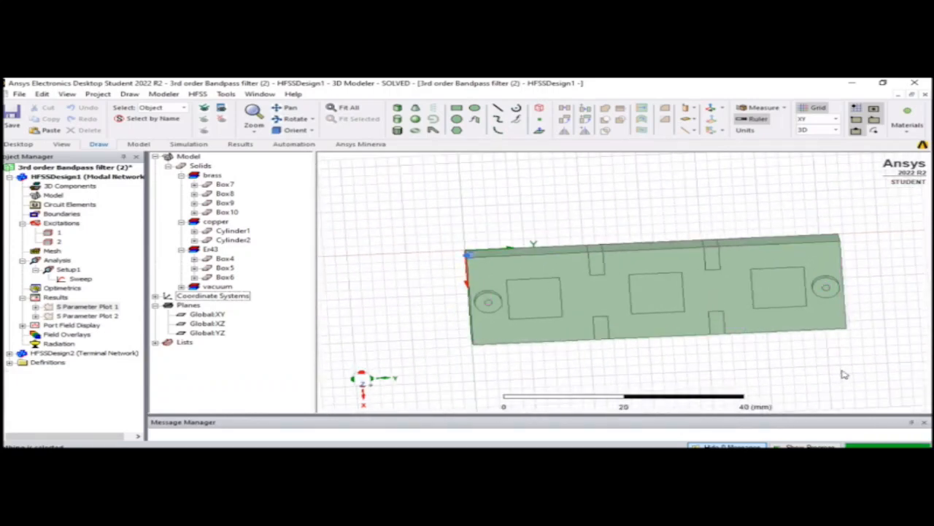
{"action": "scroll", "coordinate": [864, 384], "scroll_direction": "up", "scroll_amount": 1}
{"action": "left_click_drag", "start_coordinate": [836, 361], "coordinate": [736, 354], "text": "alt"}
{"action": "left_click_drag", "start_coordinate": [616, 277], "coordinate": [669, 296], "text": "alt"}
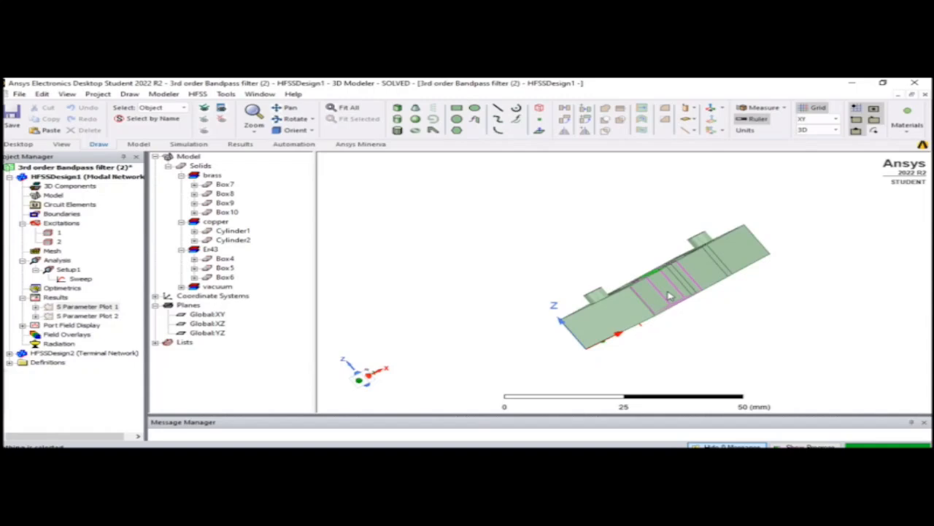
{"action": "scroll", "coordinate": [669, 298], "scroll_direction": "up", "scroll_amount": 4}
{"action": "scroll", "coordinate": [823, 305], "scroll_direction": "down", "scroll_amount": 1}
{"action": "left_click_drag", "start_coordinate": [813, 296], "coordinate": [650, 370], "text": "alt"}
{"action": "scroll", "coordinate": [549, 255], "scroll_direction": "up", "scroll_amount": 4}
{"action": "scroll", "coordinate": [547, 255], "scroll_direction": "down", "scroll_amount": 3}
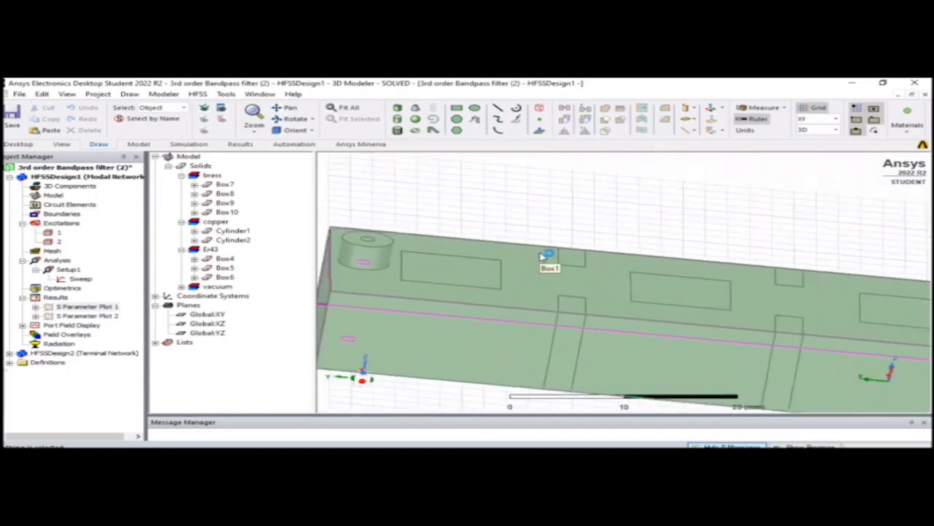
- Highlight the brass window blocks, the copper pins and the Er43 resonators one by one to identify their locations
{"action": "left_click", "coordinate": [225, 184]}
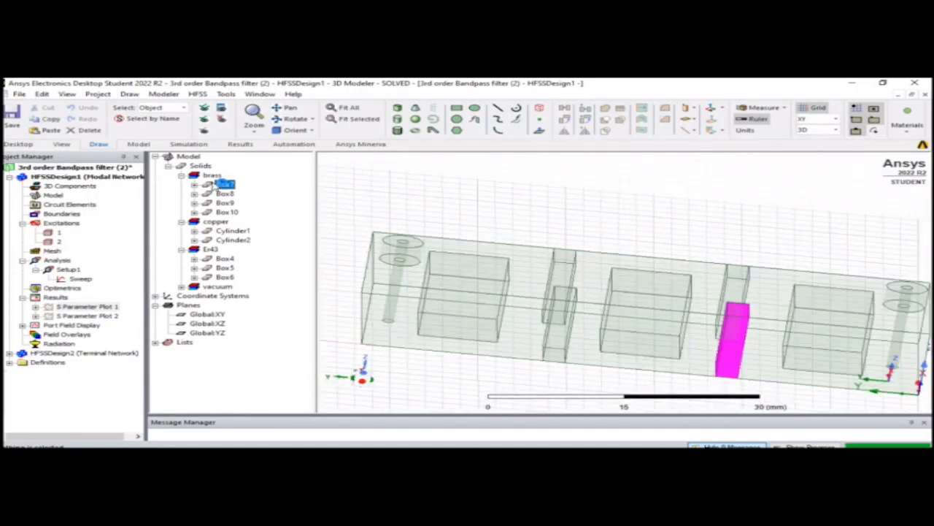
{"action": "left_click", "coordinate": [225, 203]}
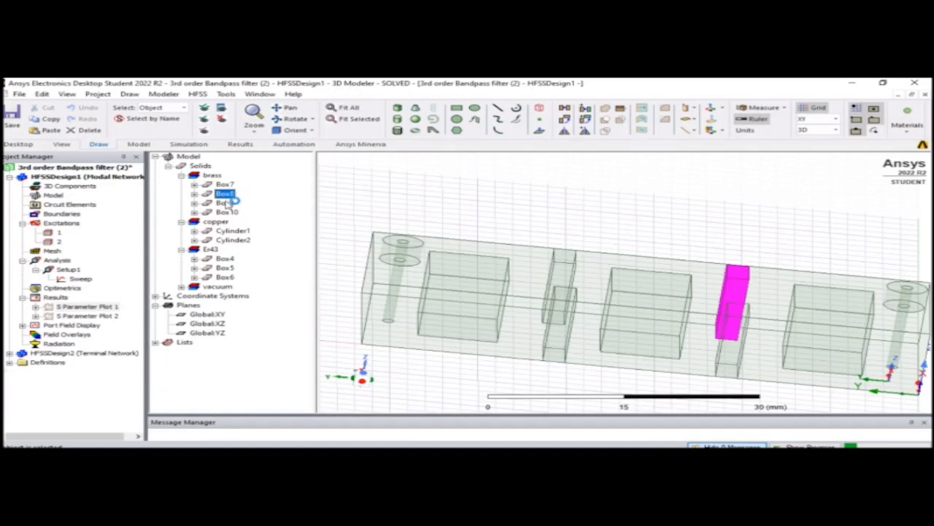
{"action": "left_click", "coordinate": [226, 212]}
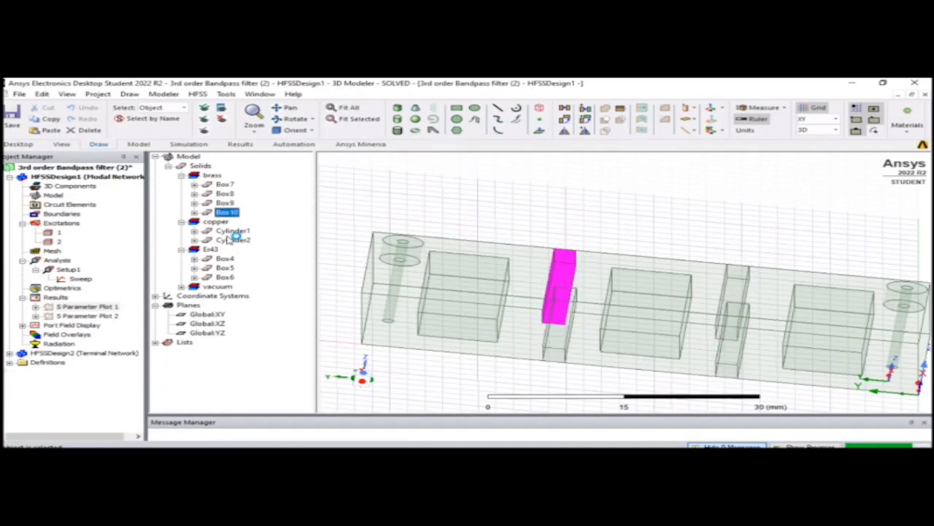
{"action": "left_click", "coordinate": [227, 232]}
{"action": "left_click", "coordinate": [233, 241]}
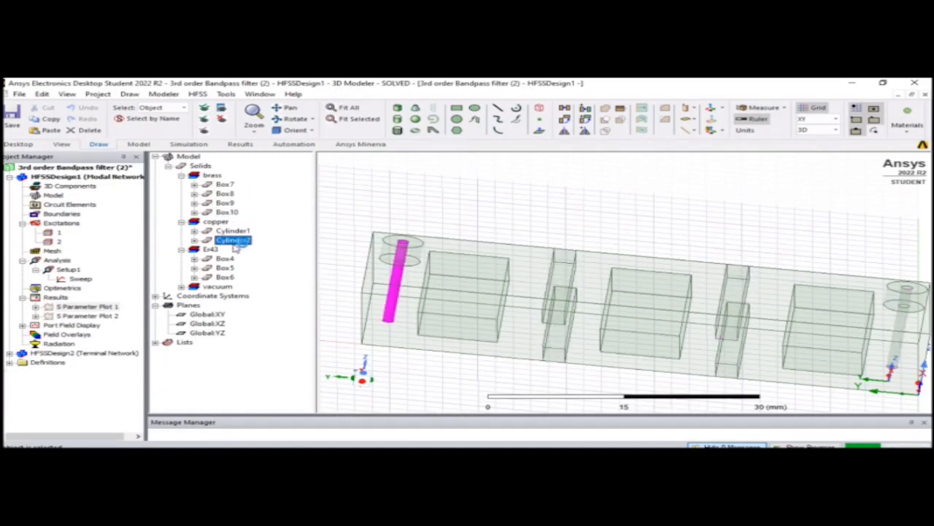
{"action": "left_click", "coordinate": [224, 259]}
{"action": "left_click", "coordinate": [225, 268]}
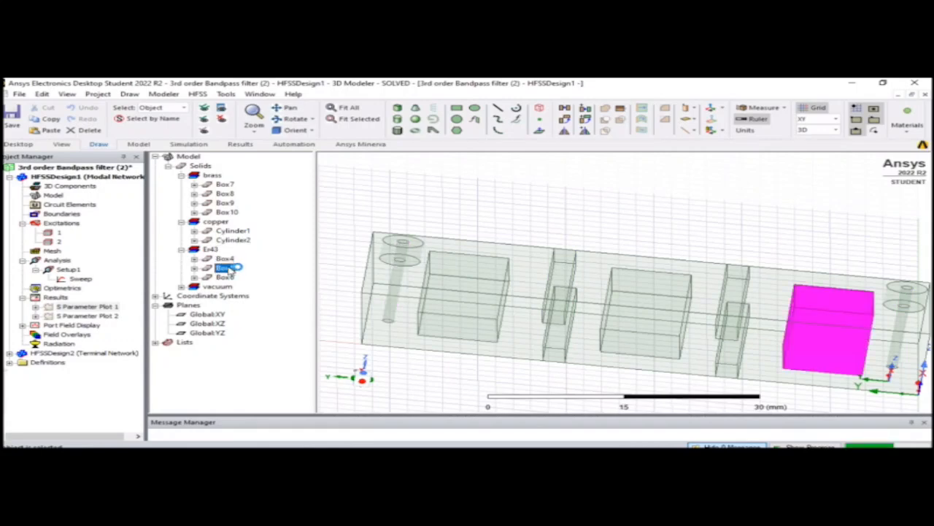
{"action": "left_click", "coordinate": [225, 277]}
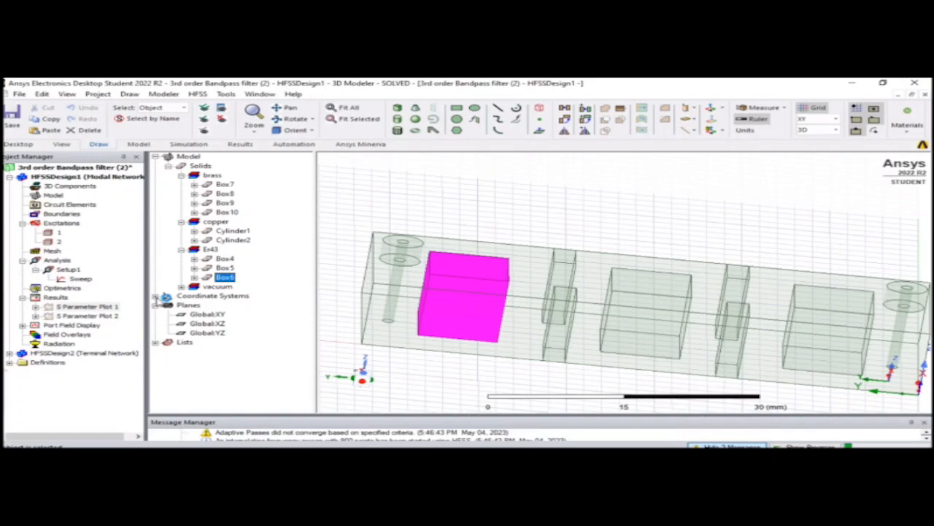
- Inspect the creation history of resonator Box6 and of the copper pins Cylinder1 and Cylinder2
{"action": "left_click", "coordinate": [194, 277]}
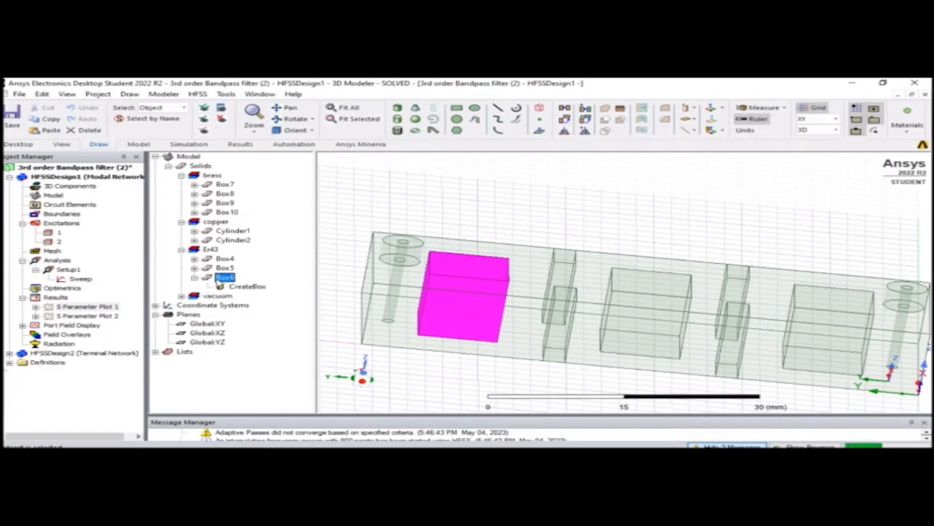
{"action": "left_click", "coordinate": [222, 268]}
{"action": "left_click", "coordinate": [219, 258]}
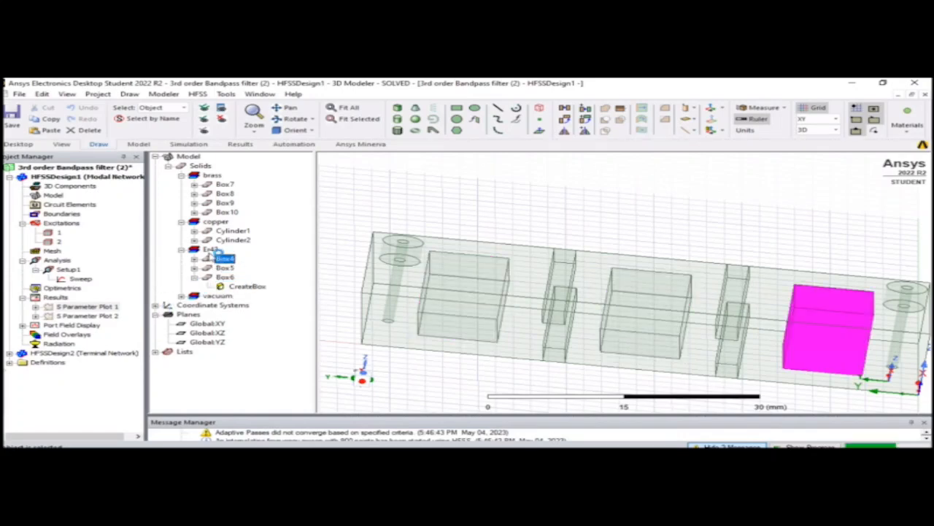
{"action": "left_click", "coordinate": [223, 239]}
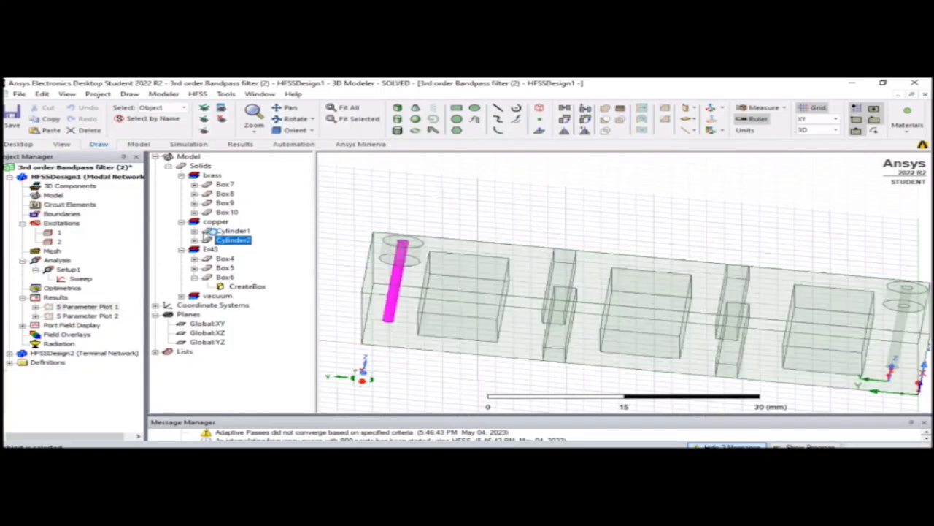
{"action": "left_click", "coordinate": [194, 231]}
{"action": "left_click", "coordinate": [242, 241]}
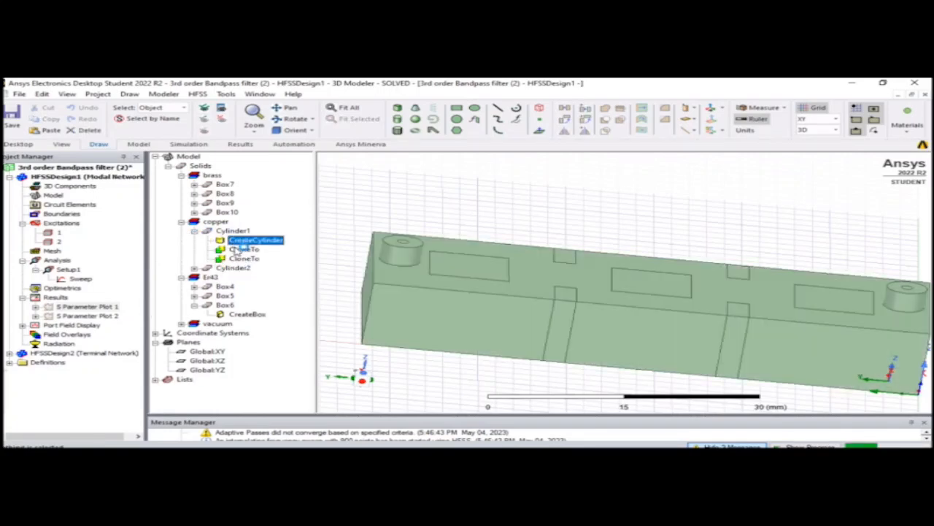
{"action": "left_click", "coordinate": [194, 268]}
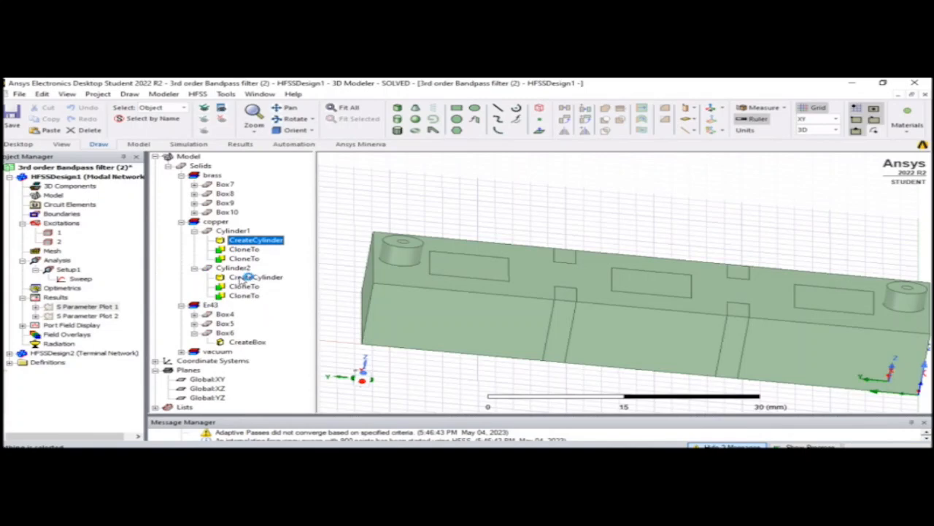
{"action": "left_click", "coordinate": [247, 278]}
- Highlight the brass blocks from Box10 back to Box7 and collapse the brass, copper and Er43 groups
{"action": "left_click", "coordinate": [226, 211]}
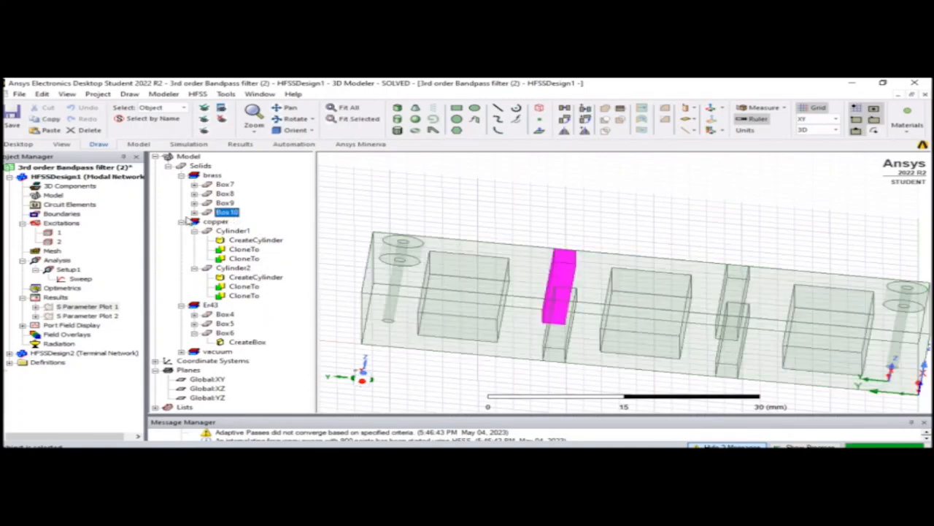
{"action": "left_click", "coordinate": [224, 203]}
{"action": "left_click", "coordinate": [223, 193]}
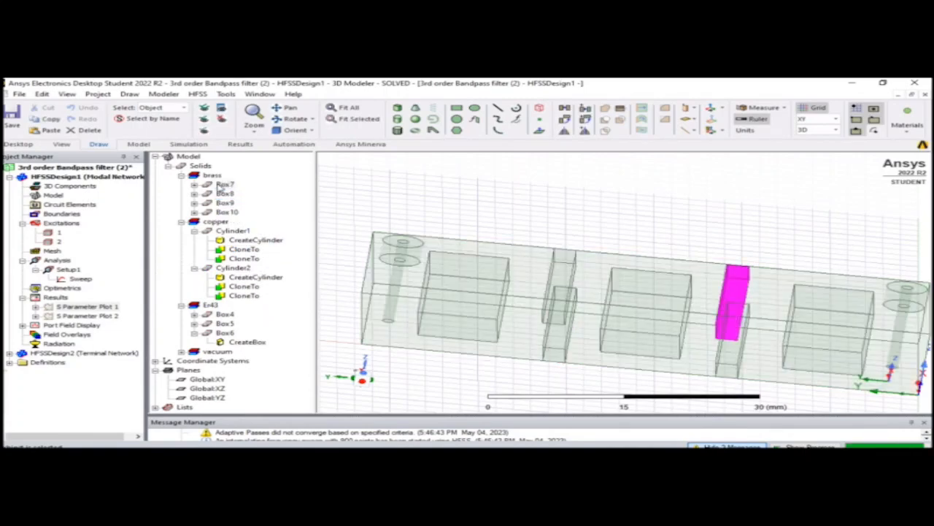
{"action": "left_click", "coordinate": [221, 184]}
{"action": "left_click", "coordinate": [181, 176]}
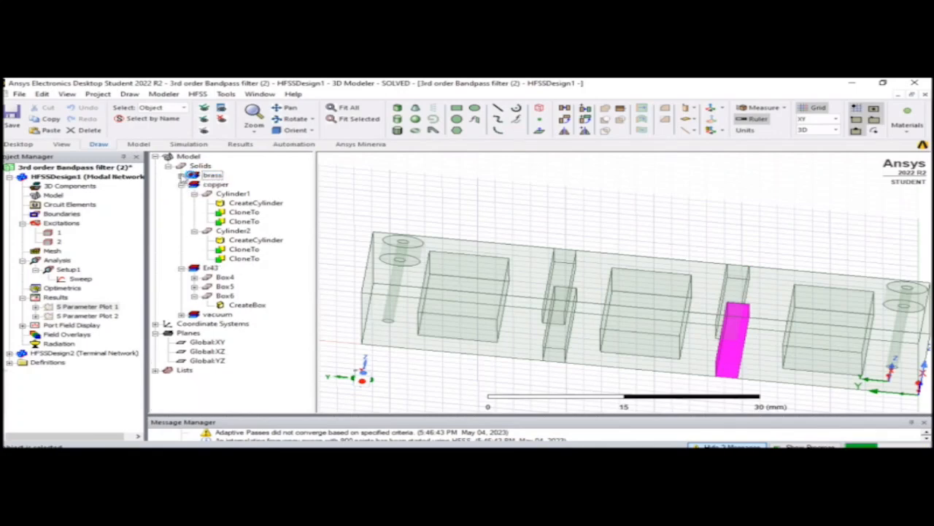
{"action": "left_click", "coordinate": [181, 185]}
{"action": "left_click", "coordinate": [181, 194]}
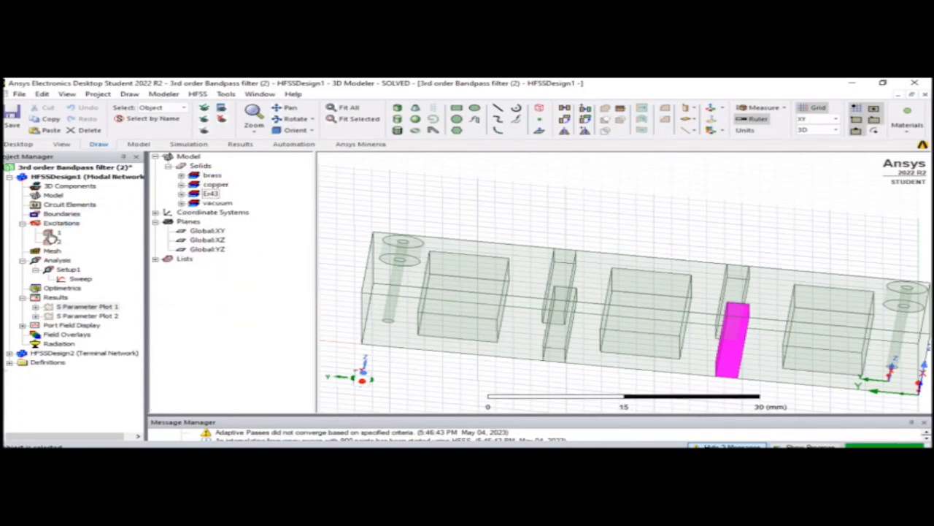
- Highlight excitation ports 1 and 2 on the filter, and view S Parameter Plot 1 before returning to the 3D model
{"action": "left_click", "coordinate": [56, 233]}
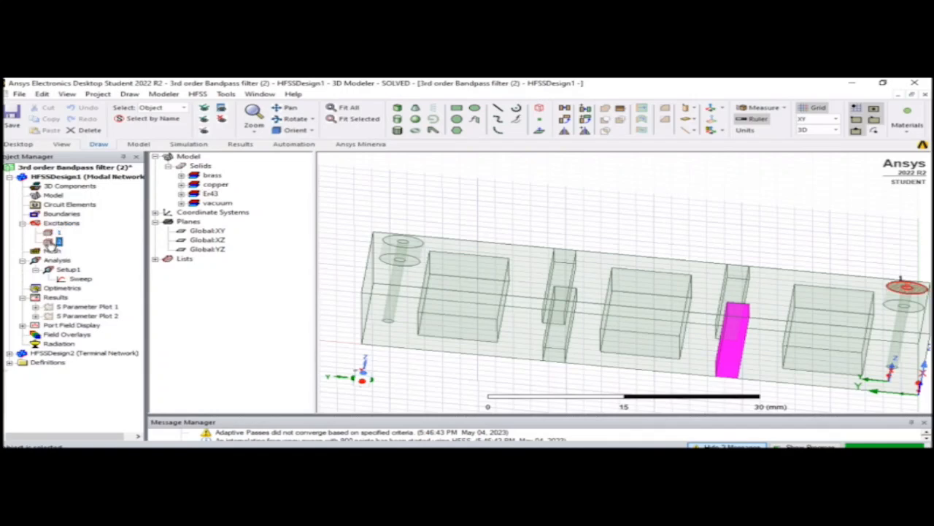
{"action": "left_click", "coordinate": [55, 241]}
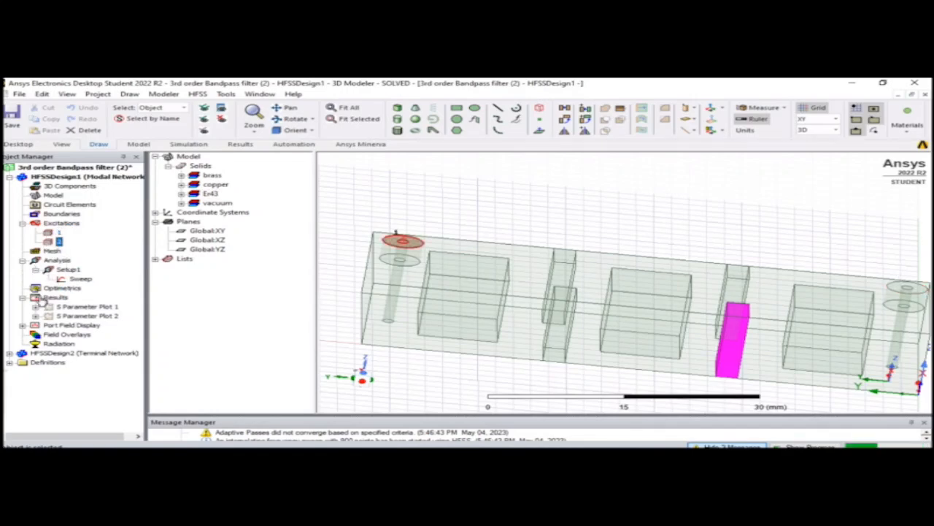
{"action": "left_click", "coordinate": [84, 307]}
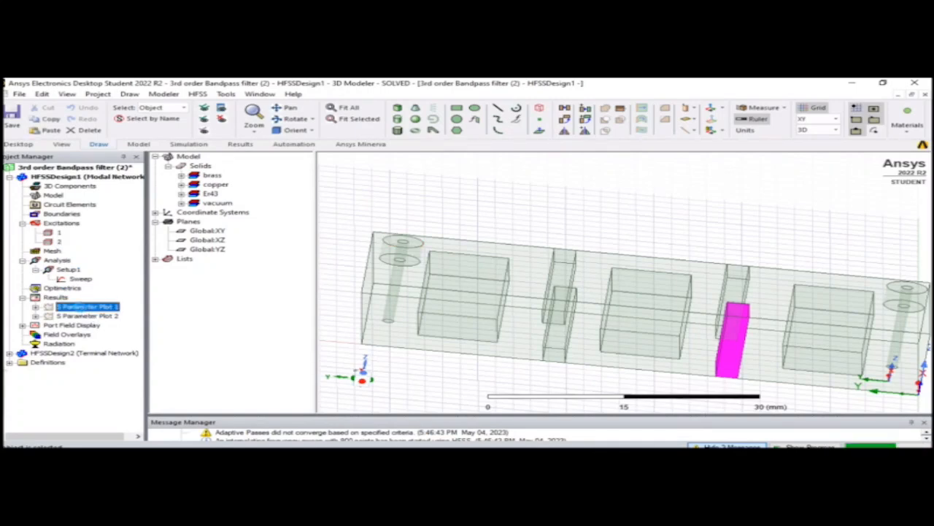
{"action": "left_click", "coordinate": [925, 96]}
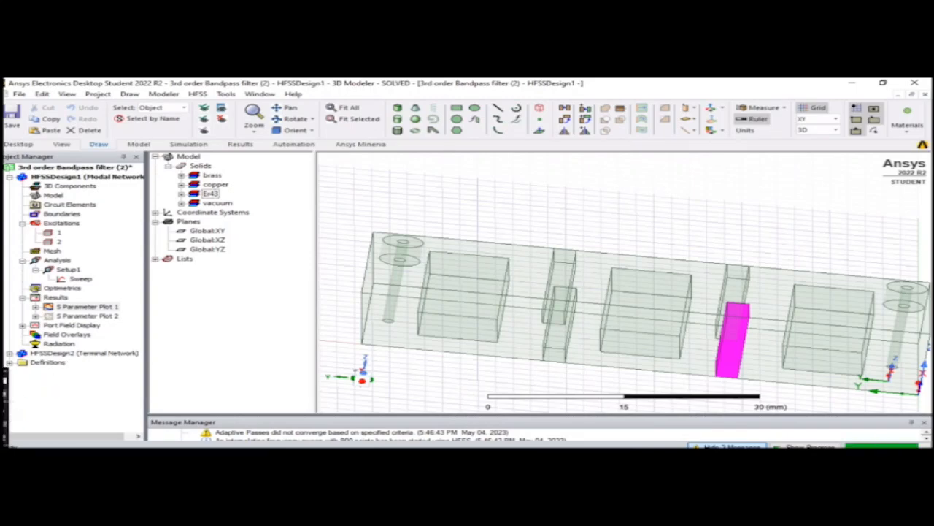
{"action": "left_click", "coordinate": [6, 373]}
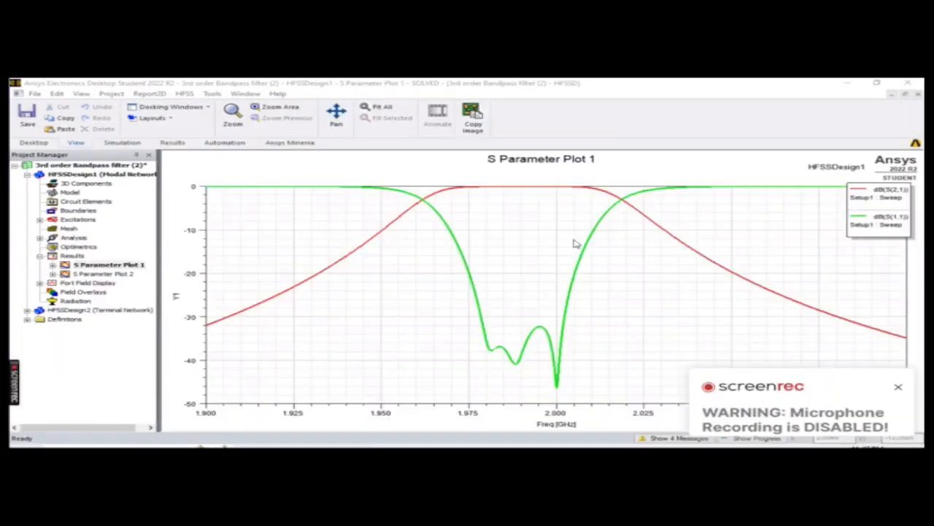
- Close the S Parameter Plot 1 window and display the whole filter model with nothing selected
{"action": "left_click", "coordinate": [899, 388]}
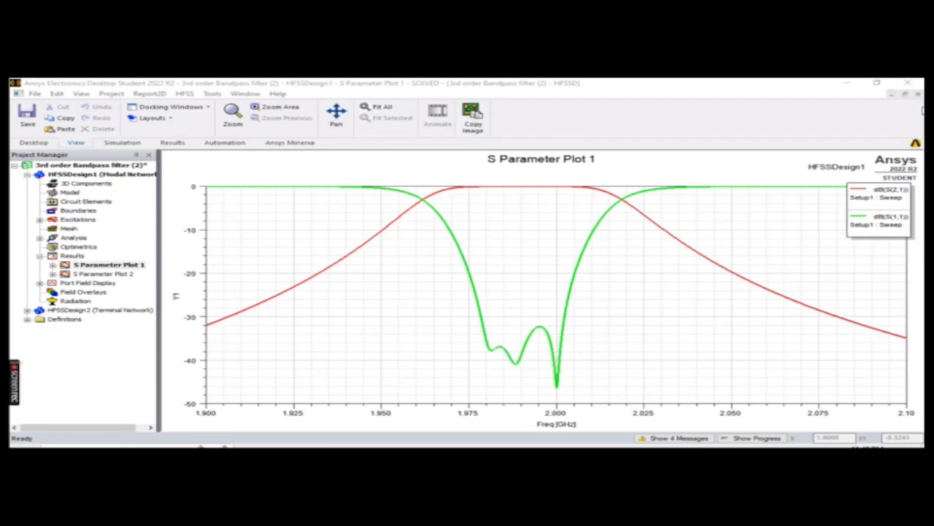
{"action": "left_click", "coordinate": [919, 96]}
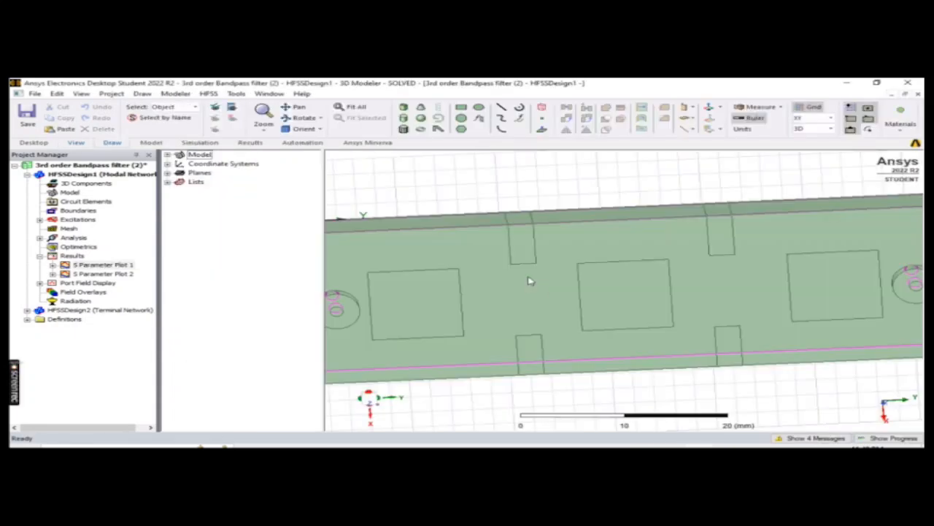
{"action": "left_click", "coordinate": [352, 106]}
{"action": "left_click", "coordinate": [443, 384]}
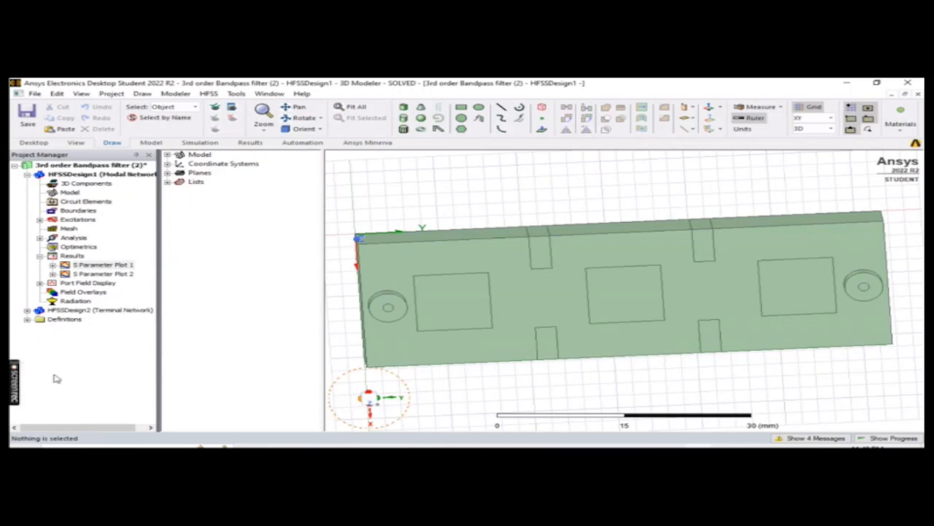